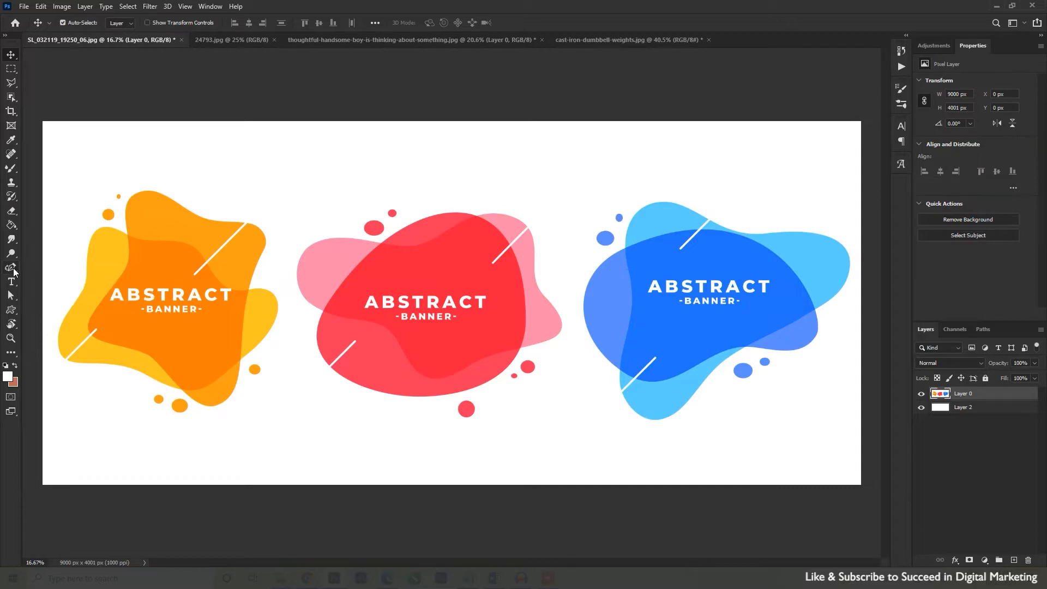
Step: Look through the open banner, man portrait and gym images, then return to the abstract banner document
click(13, 269)
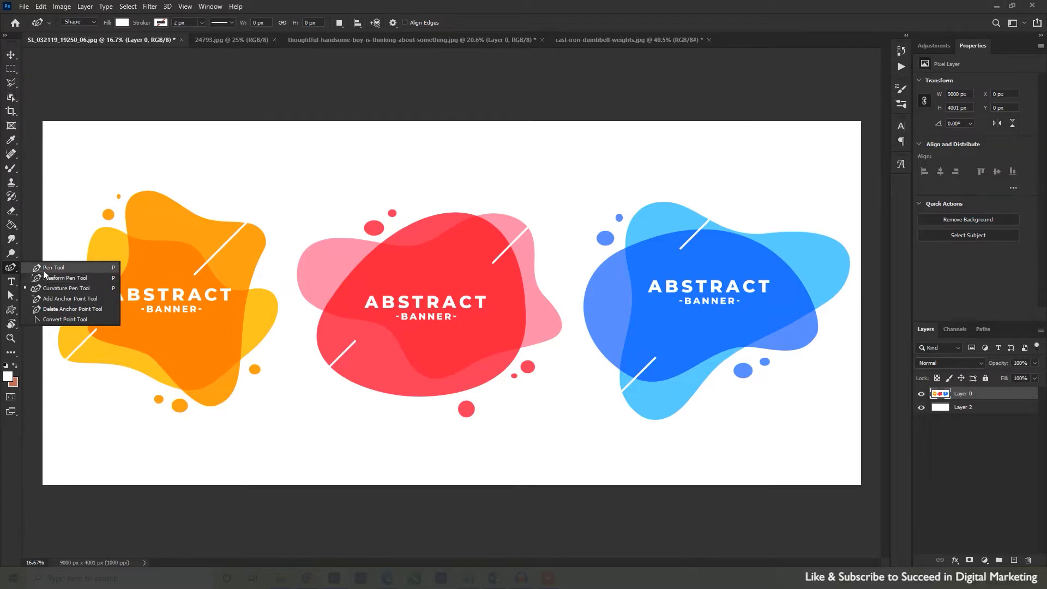
key(v)
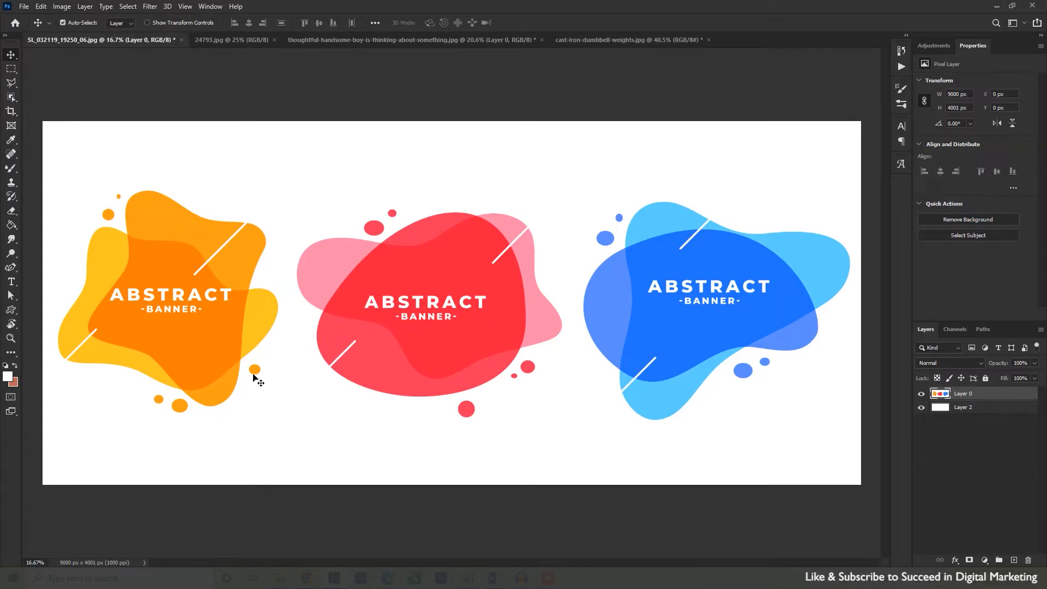
click(228, 39)
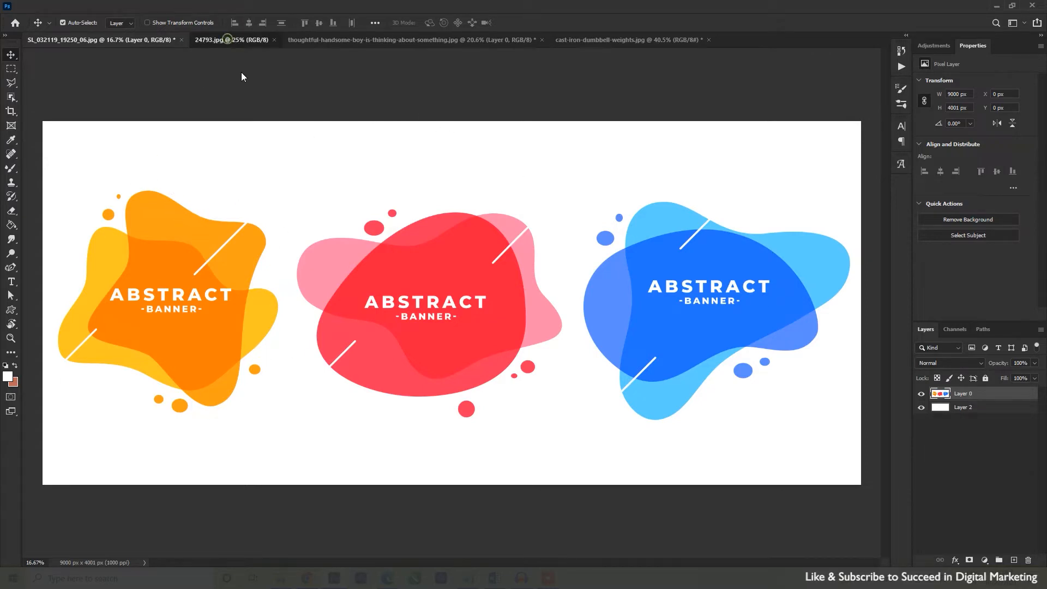
click(373, 48)
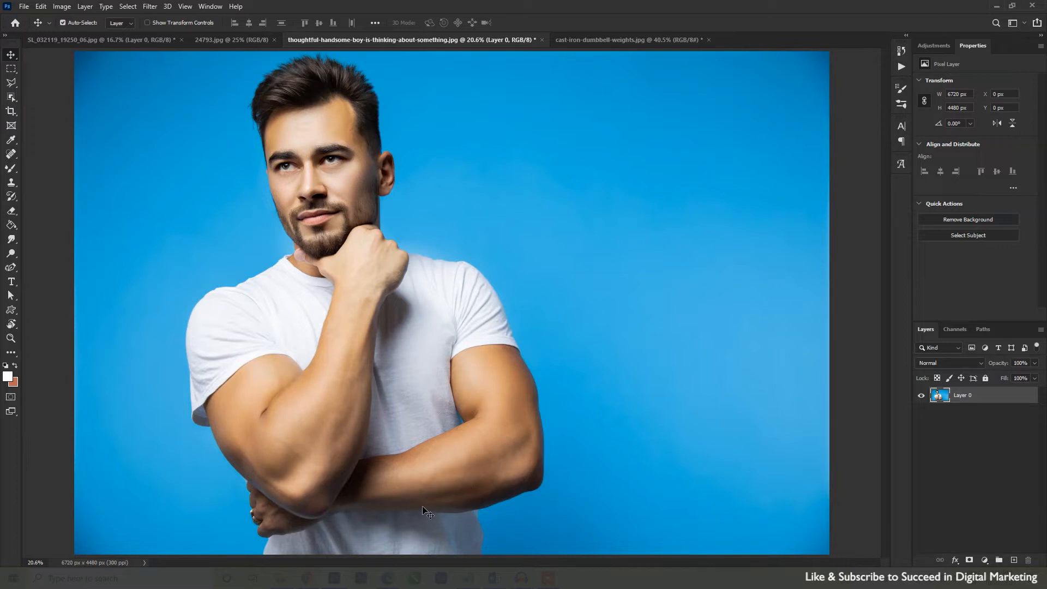
click(601, 40)
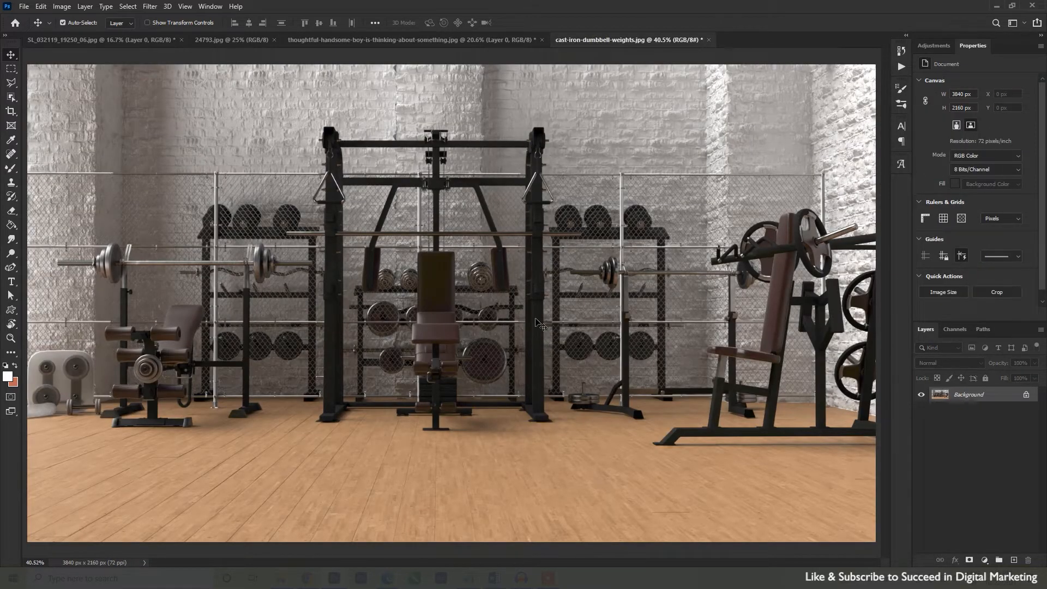
click(103, 41)
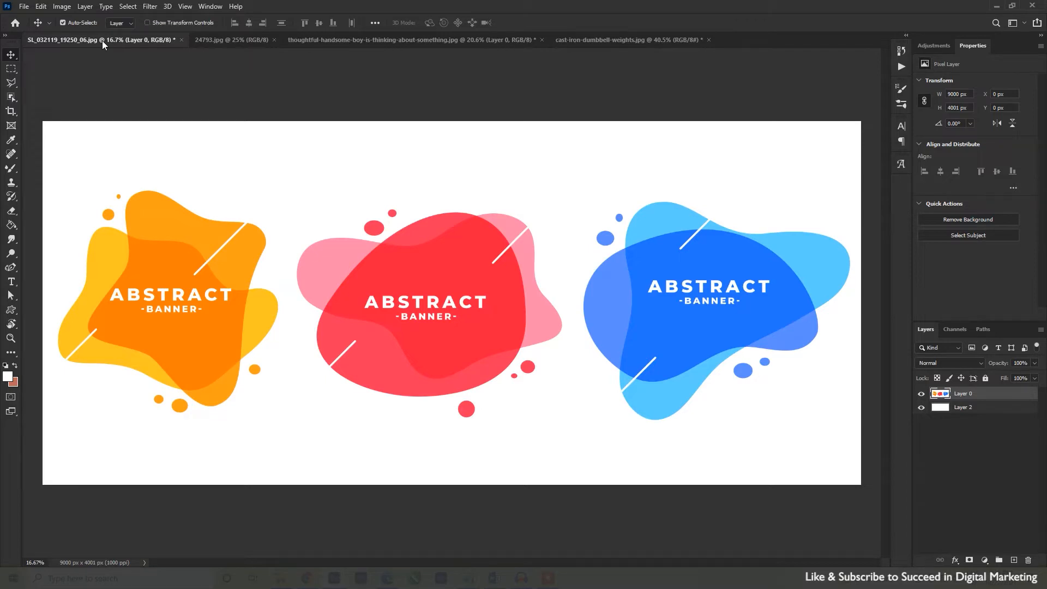
Step: Choose the Pen tool in Shape mode and set its fill to none for tracing the orange banner
key(ctrl)
key(ctrl+plus)
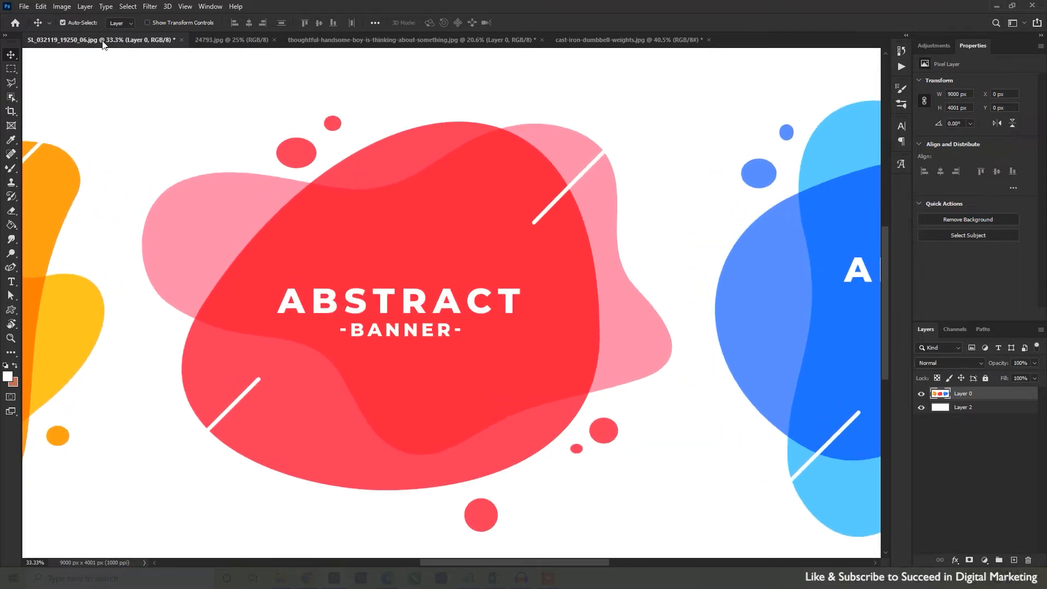
drag(170, 264, 626, 280)
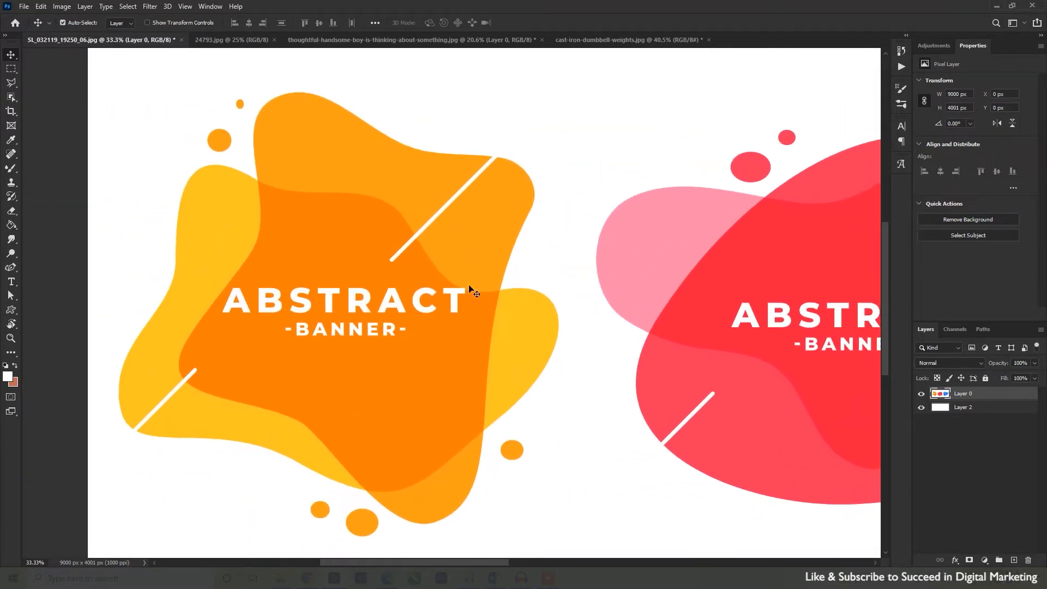
click(12, 267)
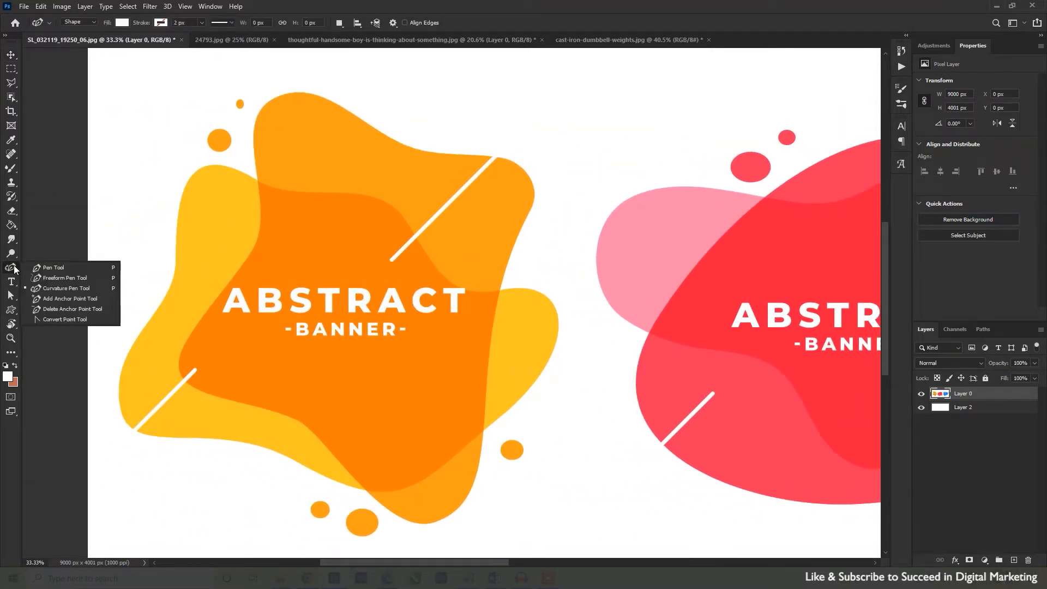
click(56, 267)
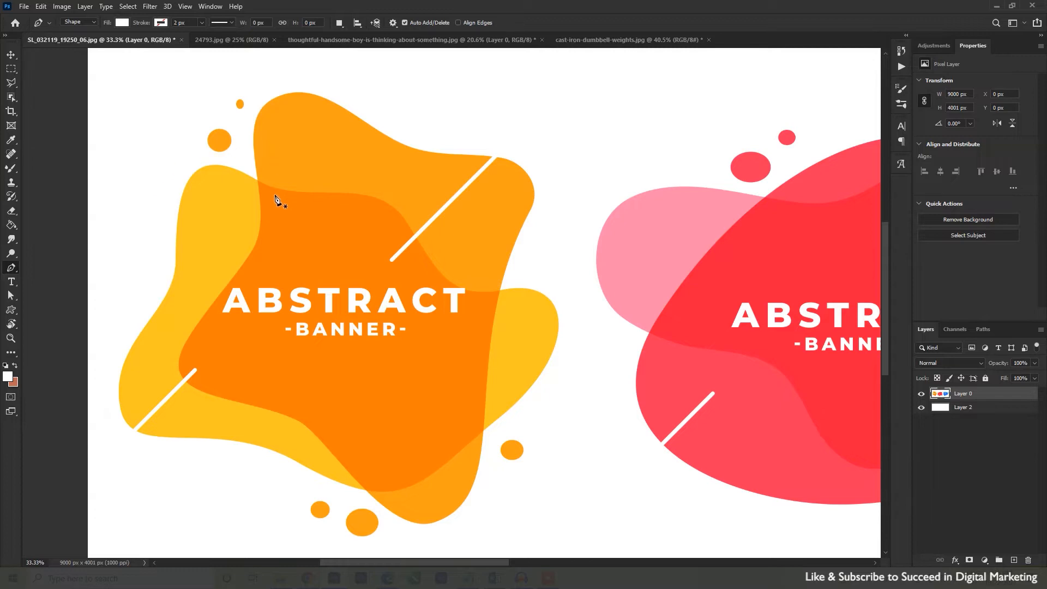
scroll(316, 240, up, 3)
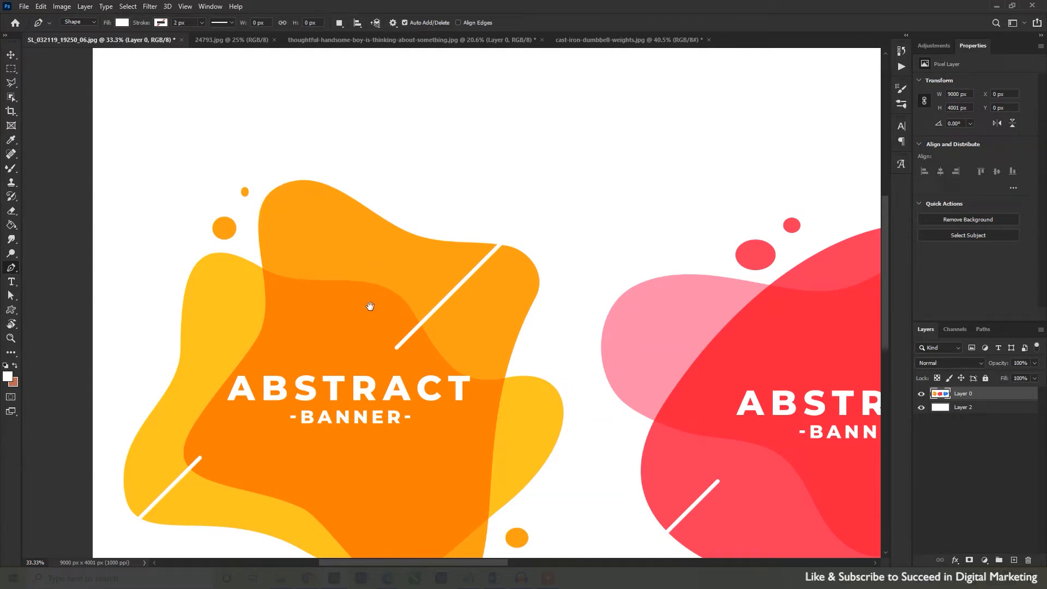
drag(371, 305, 369, 234)
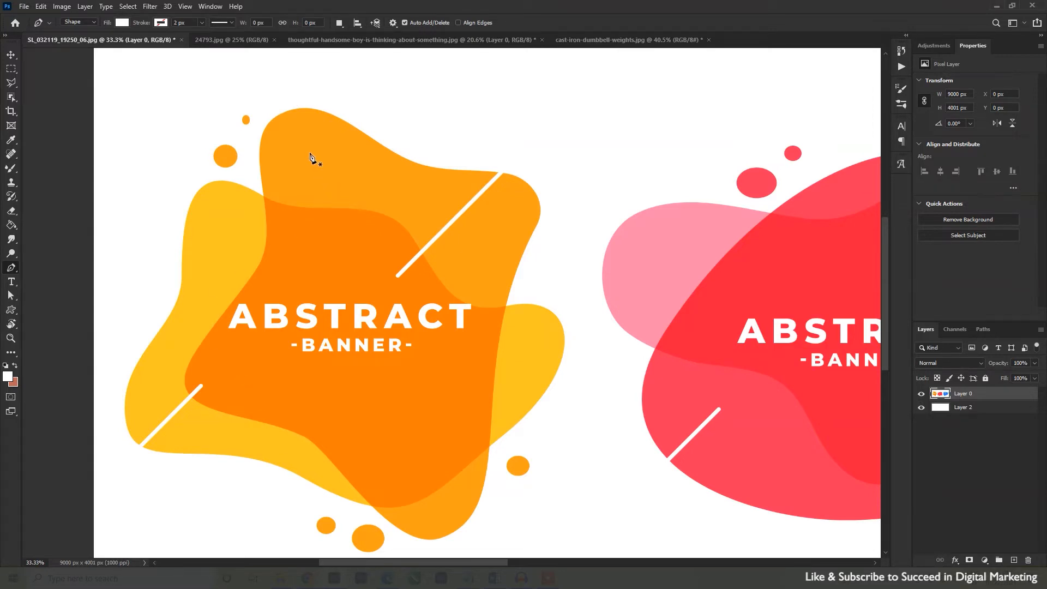
drag(308, 151, 305, 229)
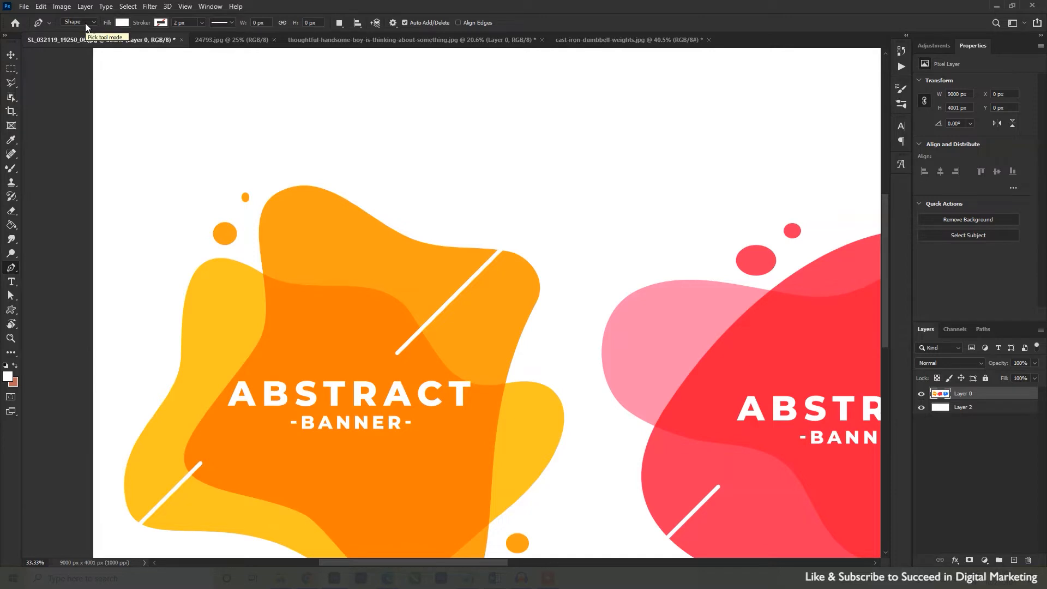
click(122, 23)
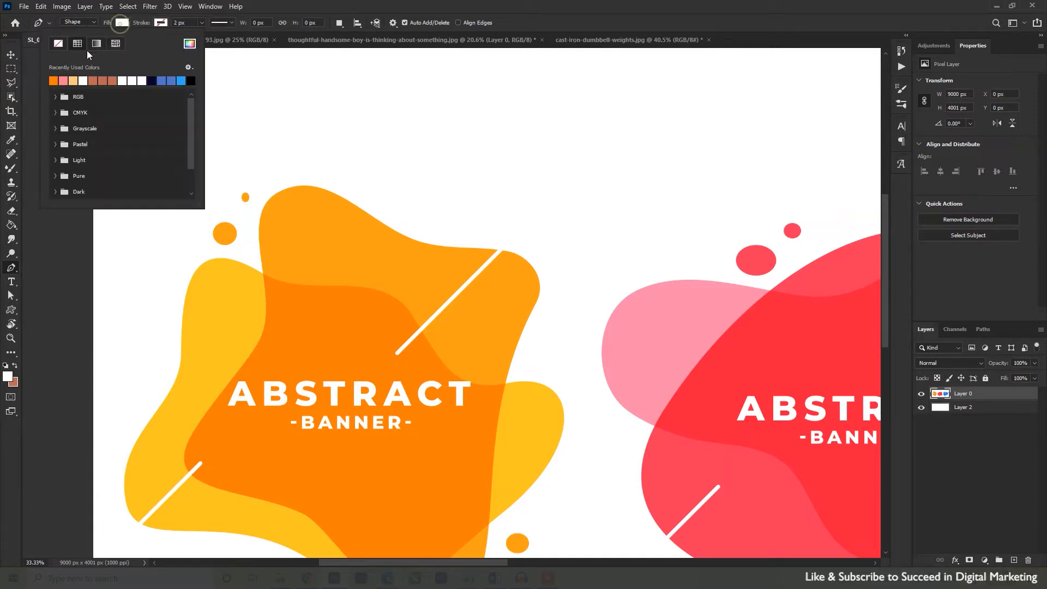
click(59, 47)
Step: Begin a path on the left edge of the orange shape's upper lobe and curve it over the lobe's top
click(269, 241)
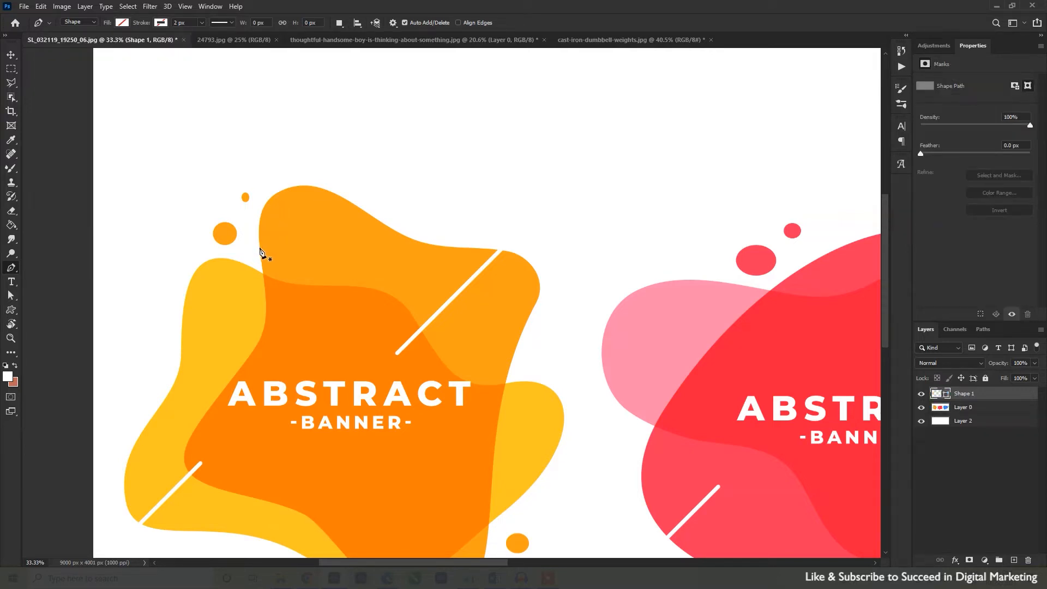
click(259, 247)
click(319, 188)
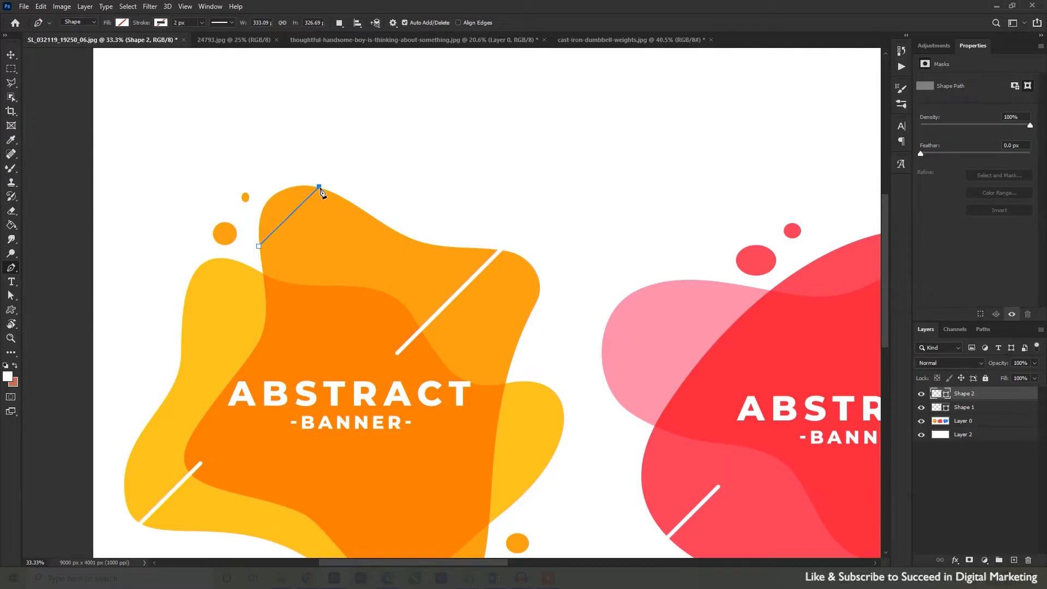
drag(322, 190, 391, 197)
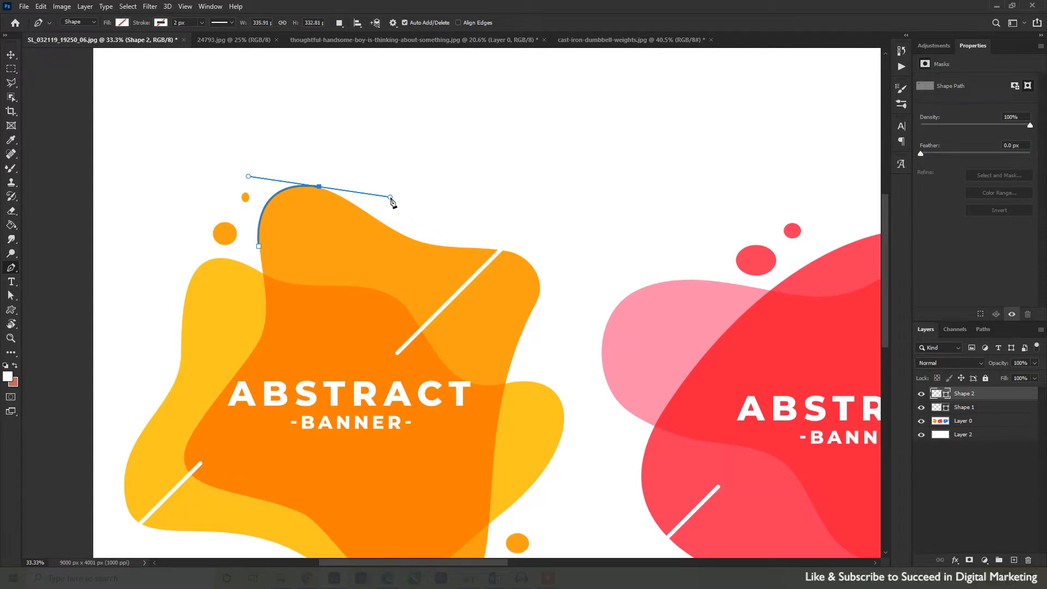
Step: Remove the outgoing direction handle from the anchor point at the top of the orange lobe
click(259, 245)
key(ctrl+z)
click(303, 186)
key(ctrl+z)
click(258, 246)
click(320, 189)
Step: Trace the slope descending to the right of the upper lobe with a series of short straight segments
key(ctrl+plus)
key(ctrl+plus)
drag(285, 167, 412, 260)
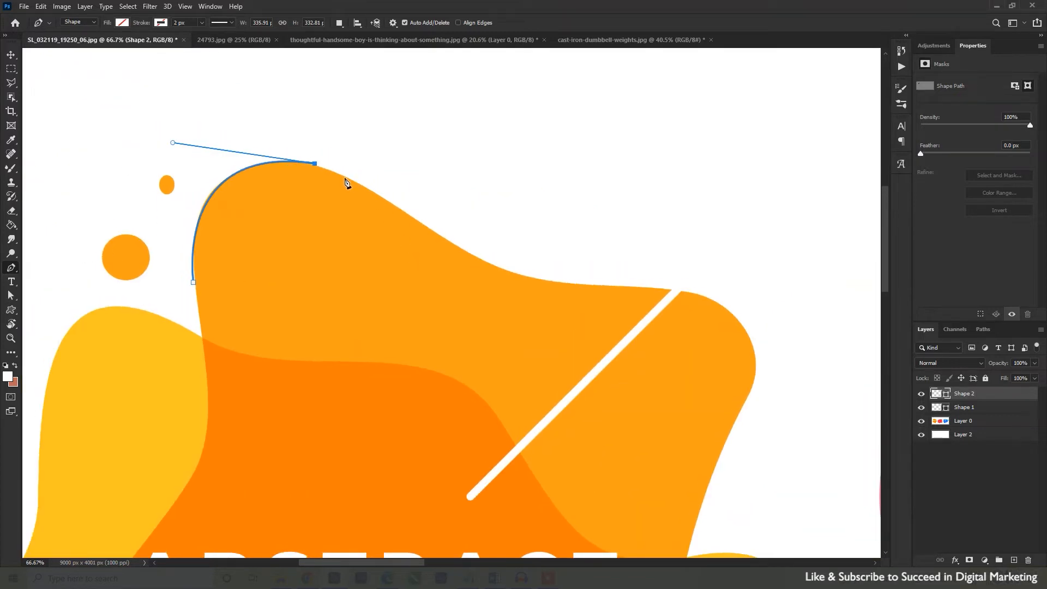
drag(346, 176, 355, 187)
key(ctrl+z)
click(330, 170)
click(351, 179)
click(375, 192)
click(400, 208)
click(423, 223)
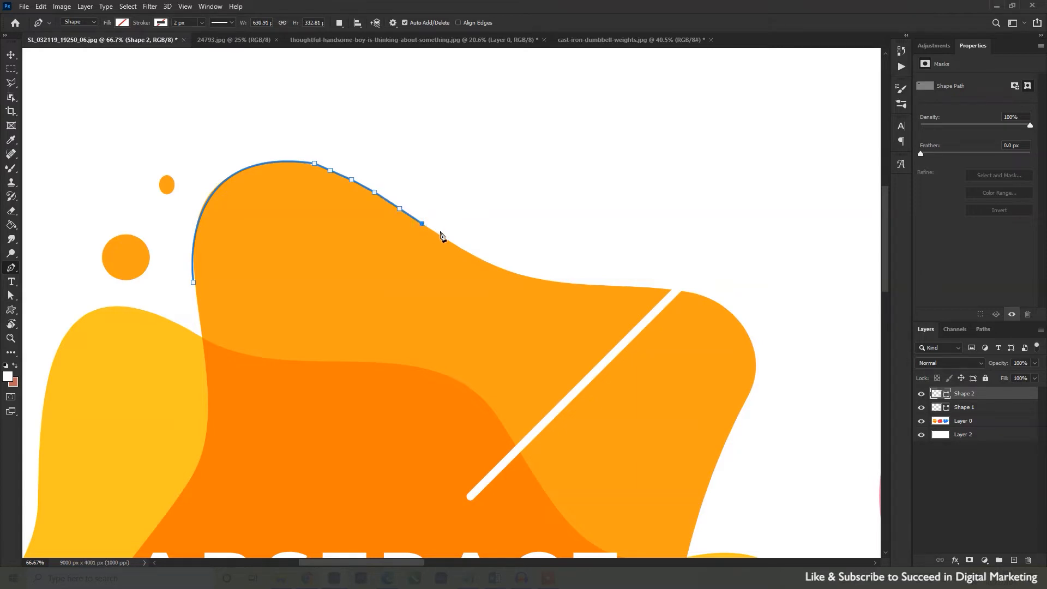
click(443, 239)
Step: Add a curved segment through the dip in the orange shape's upper edge and adjust its handle to fit
click(588, 285)
drag(588, 286, 688, 293)
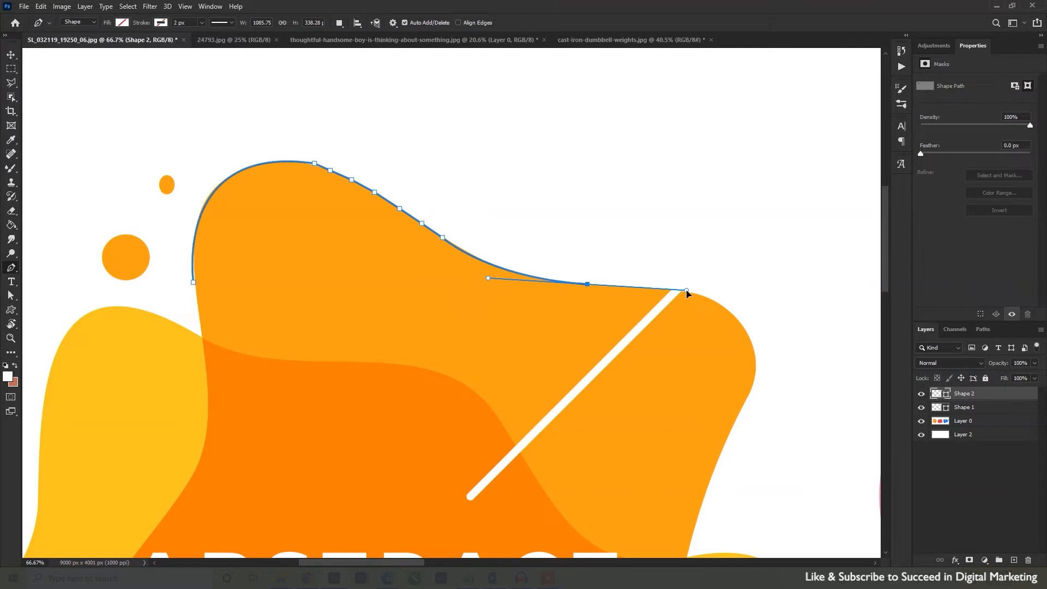
drag(687, 291, 687, 290)
mouse_move(489, 279)
mouse_down()
mouse_move(494, 314)
mouse_move(490, 283)
mouse_move(486, 293)
mouse_up()
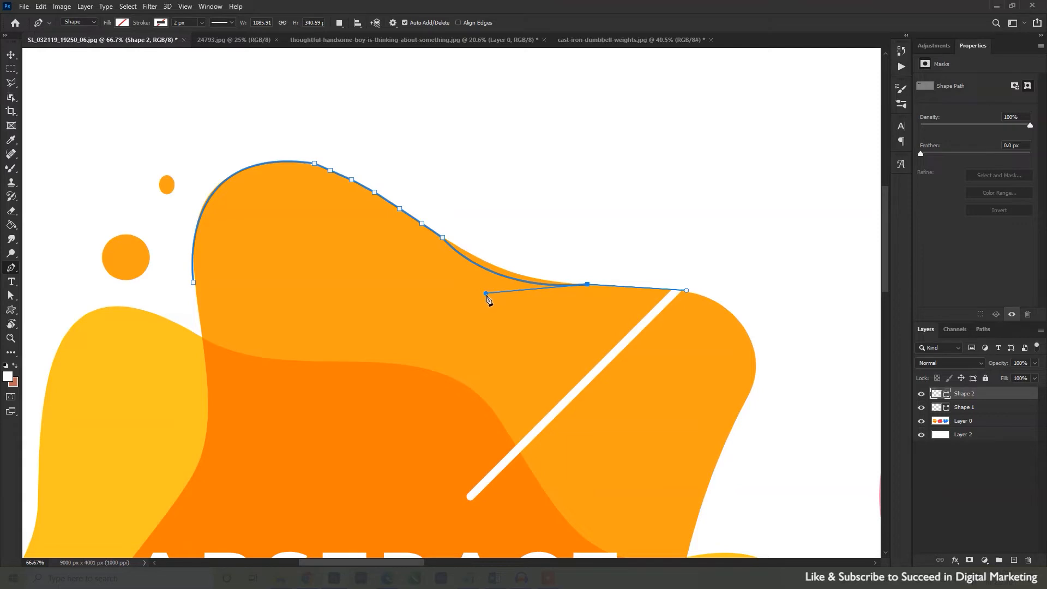
drag(487, 295, 494, 286)
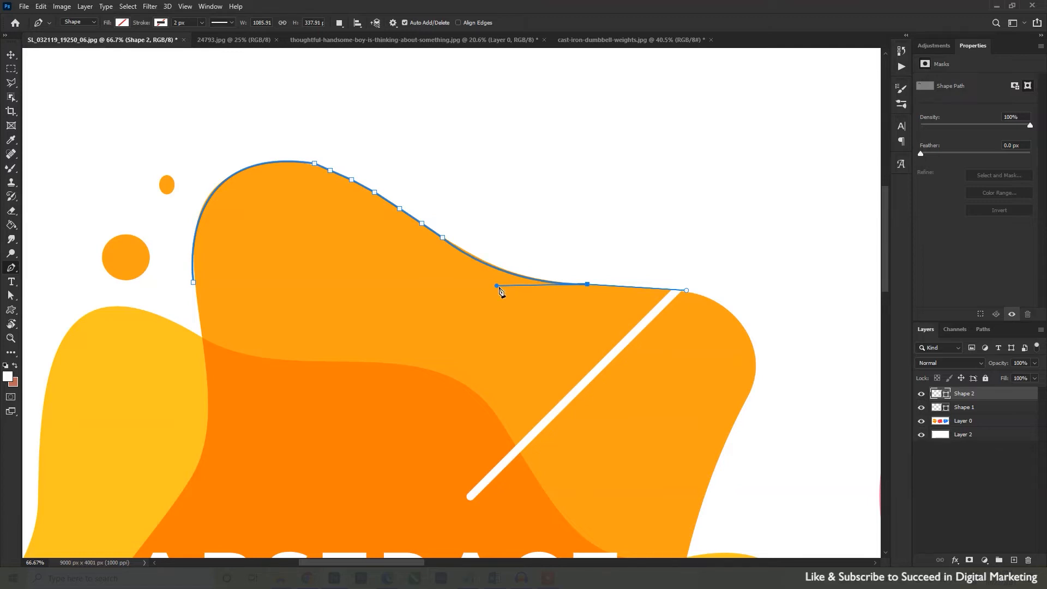
Step: Remove the dip anchor's outgoing handle and continue with straight segments along the flat edge to just before the white line
click(692, 293)
key(ctrl+z)
click(589, 285)
click(618, 285)
click(657, 287)
Step: Continue the path past the white line and curve it around the orange shape's upper-right corner
drag(756, 363, 625, 251)
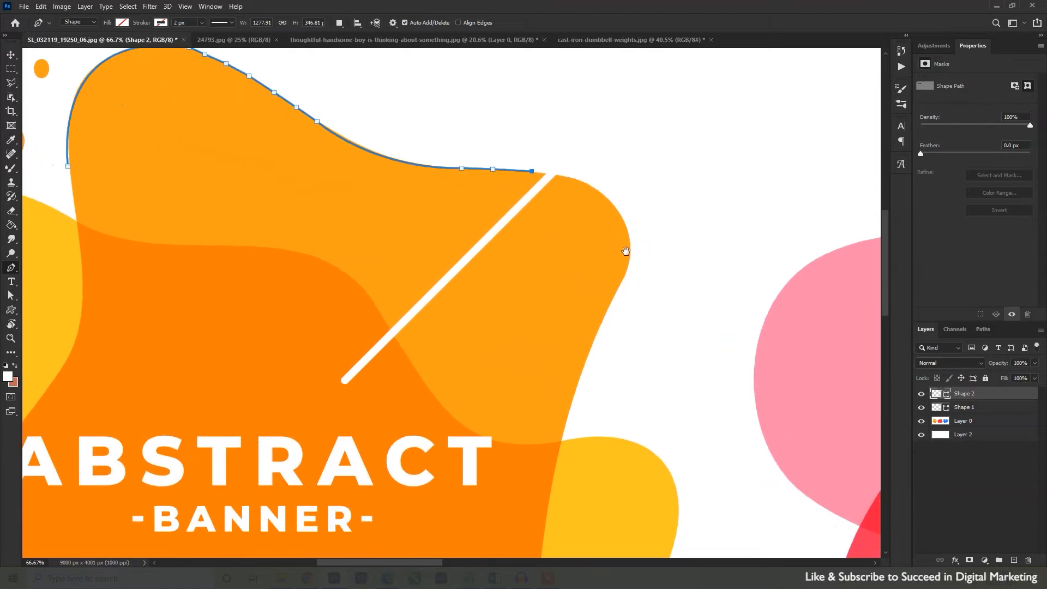
click(556, 175)
key(ctrl+z)
click(556, 174)
click(616, 293)
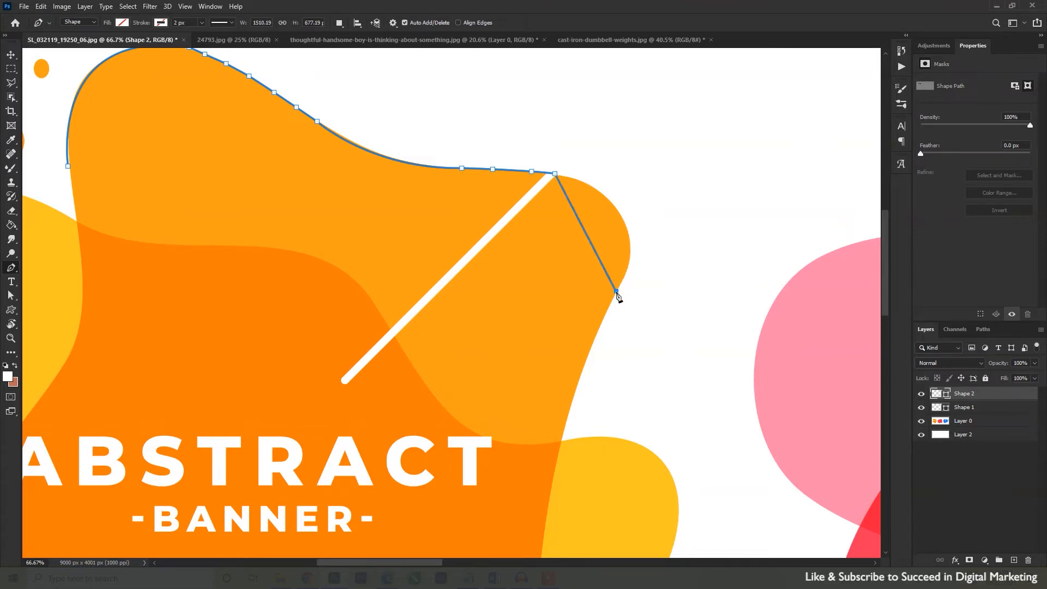
drag(616, 294, 565, 392)
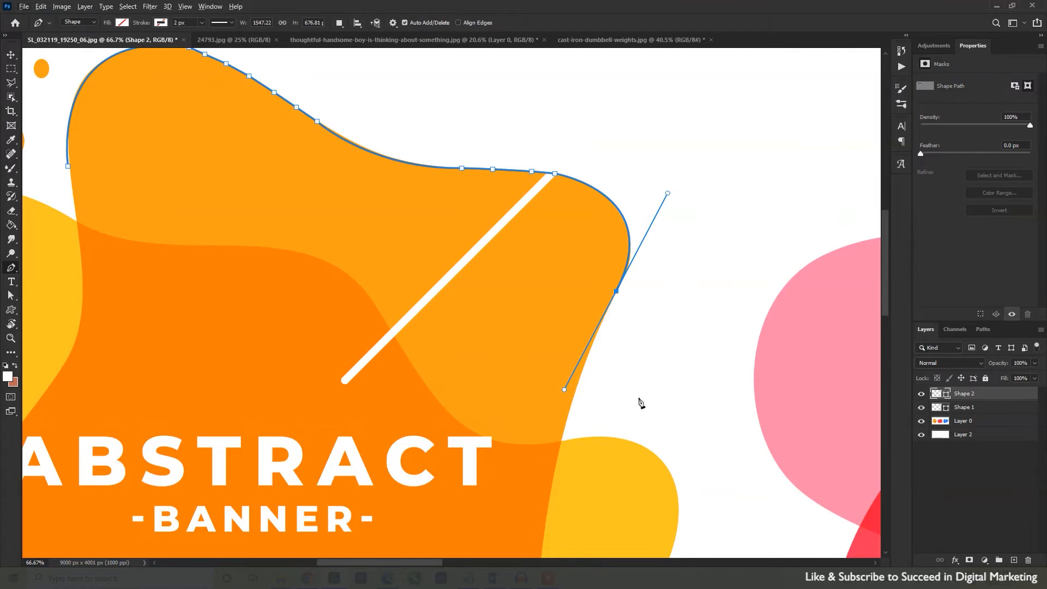
Step: Trace down the orange shape's right edge to the start of the bottom lobe with successive anchor points
drag(639, 399, 611, 249)
drag(526, 345, 519, 382)
drag(519, 496, 580, 224)
click(522, 286)
click(517, 333)
click(577, 218)
click(575, 264)
click(569, 314)
Step: Curve the path around the bottom lobe and remove the outgoing handle from its end anchor
drag(339, 392, 146, 206)
drag(625, 369, 653, 210)
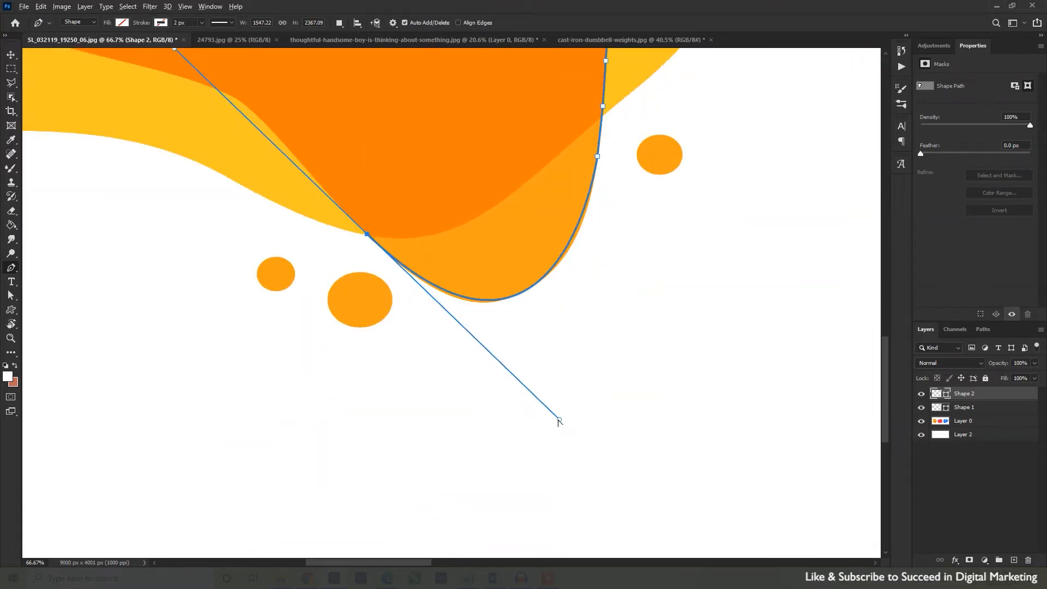
drag(559, 420, 565, 420)
drag(488, 320, 584, 416)
alt+click(463, 330)
Step: Trace the lower-left slope with straight segments, ending in a short curve whose anchor has no outgoing handle
click(430, 295)
click(391, 253)
click(360, 218)
drag(291, 176, 425, 330)
alt+click(465, 340)
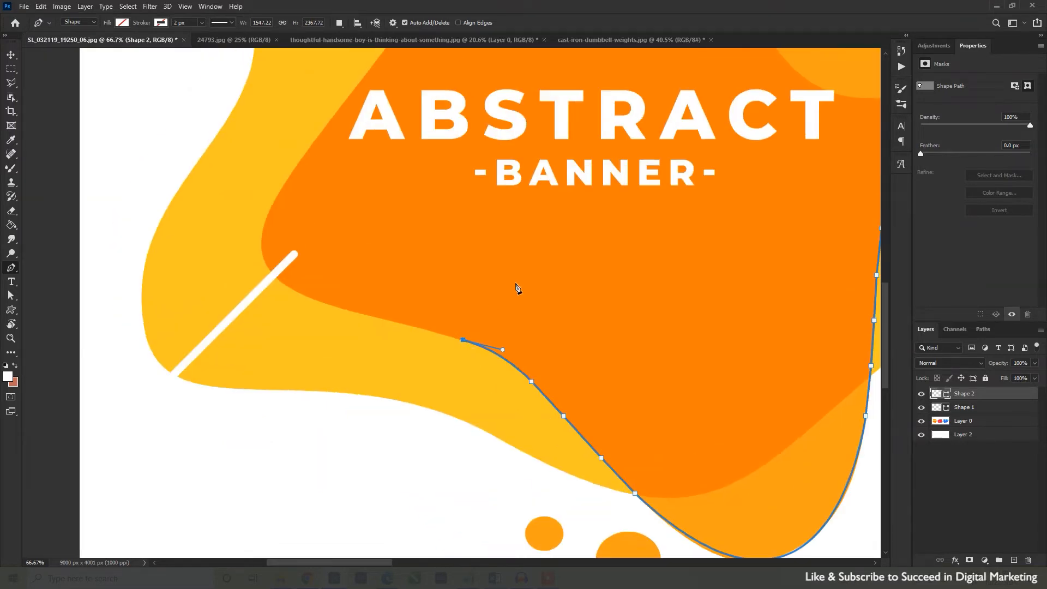
Step: Extend the path along the lower edge and curve it around the dark orange left corner, removing the outgoing handle
drag(517, 287, 519, 420)
click(404, 455)
click(347, 440)
drag(306, 293, 412, 158)
alt+click(306, 292)
Step: Trace up the dark orange shape's left edge, curve through the bend, and close the path at its starting anchor
drag(436, 227, 404, 466)
click(326, 436)
click(363, 388)
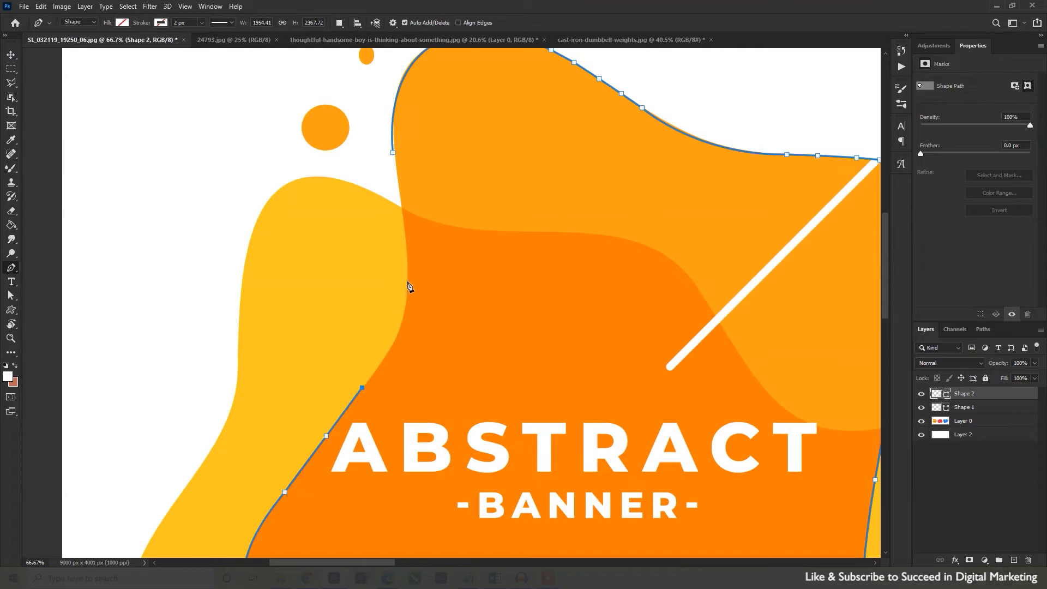
drag(407, 281, 409, 212)
alt+click(407, 281)
click(403, 213)
click(393, 153)
Step: Define the closed orange outline as a custom shape named "Custome"
key(ctrl+minus)
key(ctrl+minus)
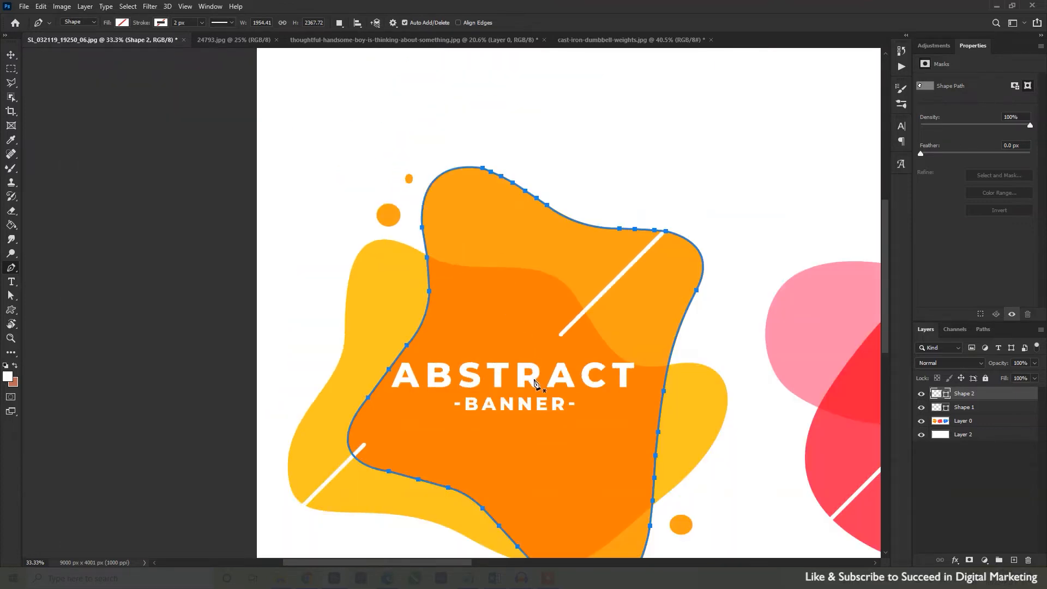
drag(575, 426, 491, 320)
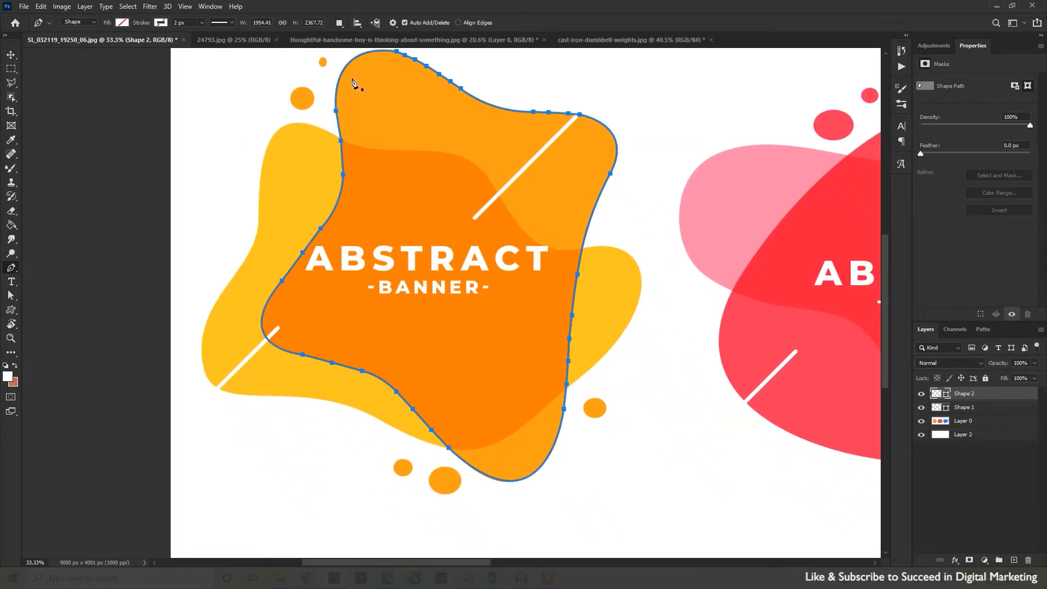
right_click(467, 197)
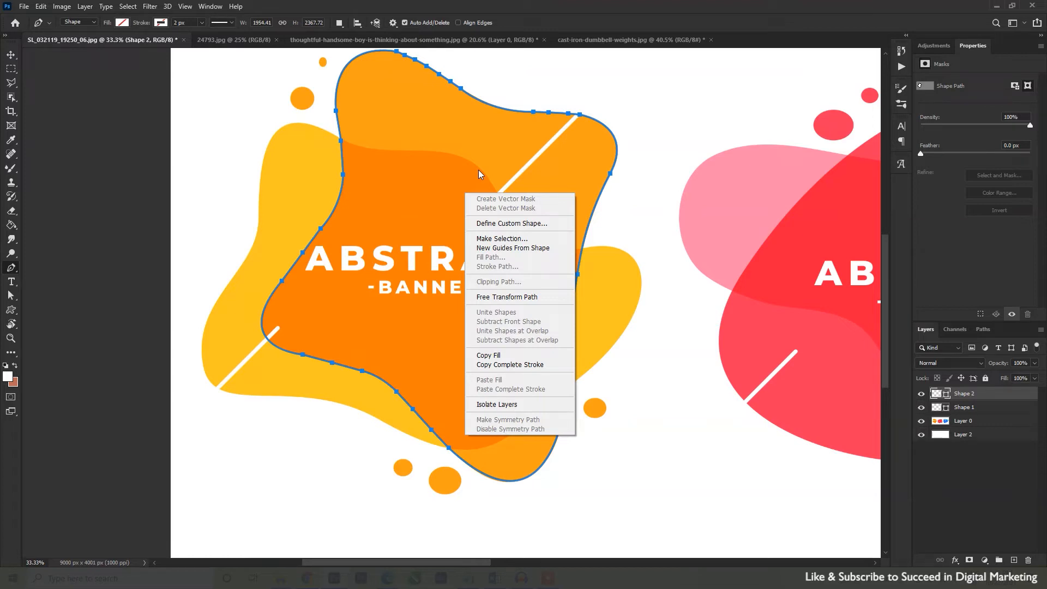
click(502, 224)
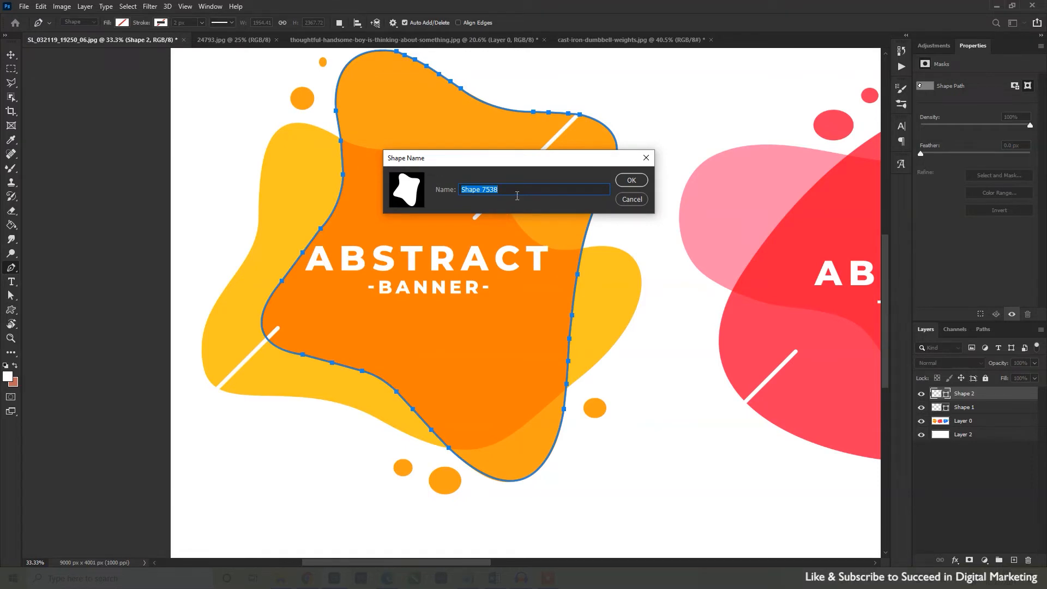
text(Custome)
click(627, 180)
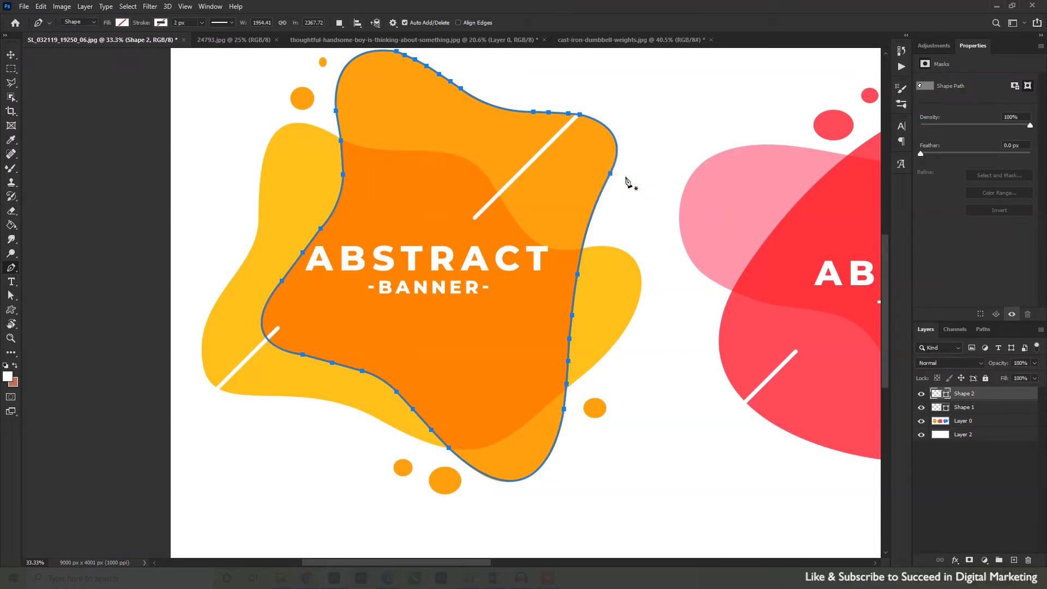
Step: Turn the closed orange path into a new anti-aliased selection with a feather radius of 0 pixels
right_click(400, 159)
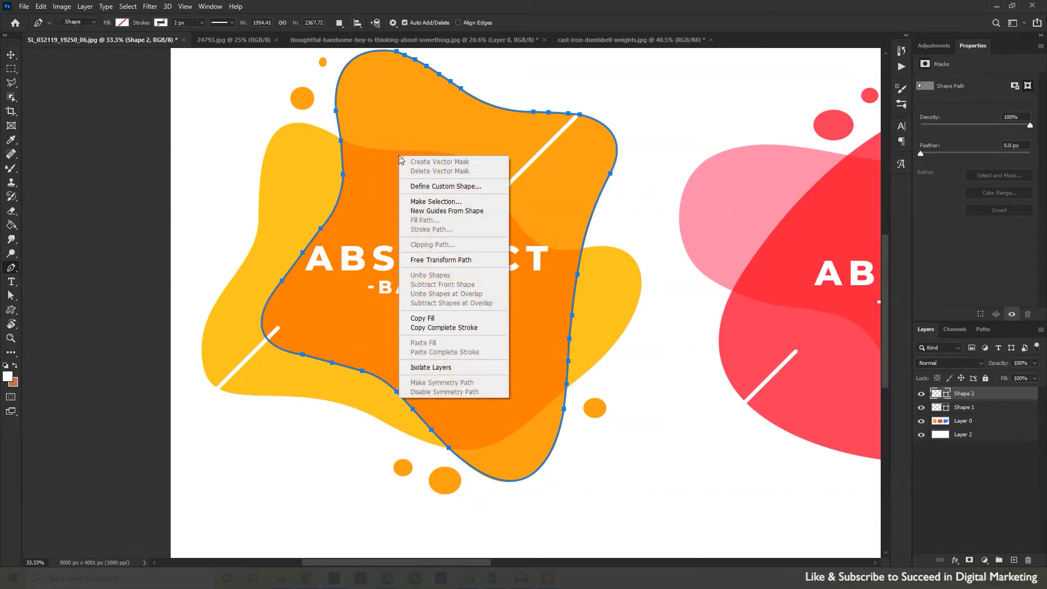
click(417, 202)
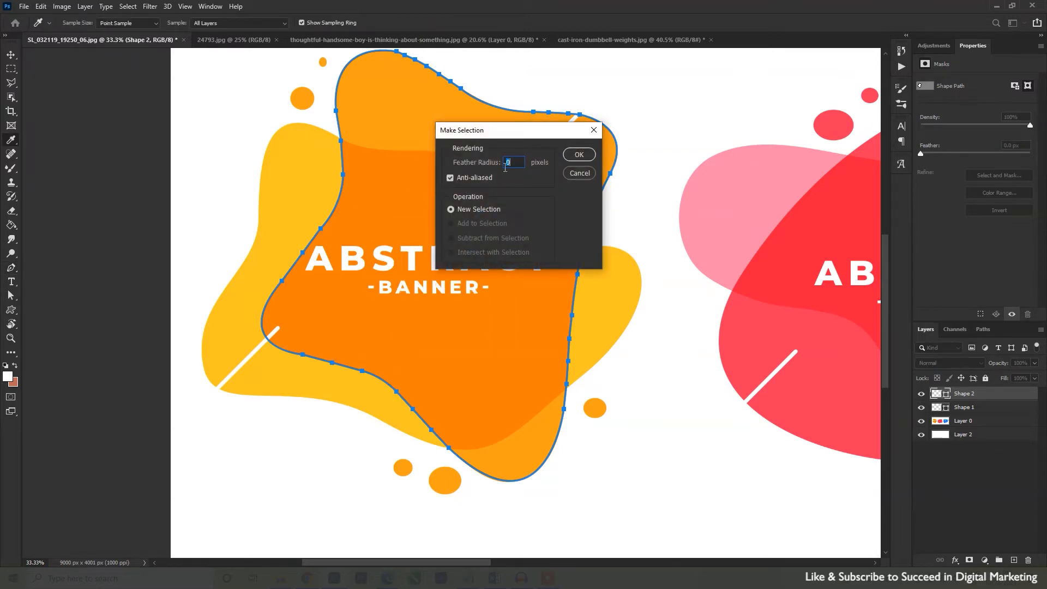
click(583, 158)
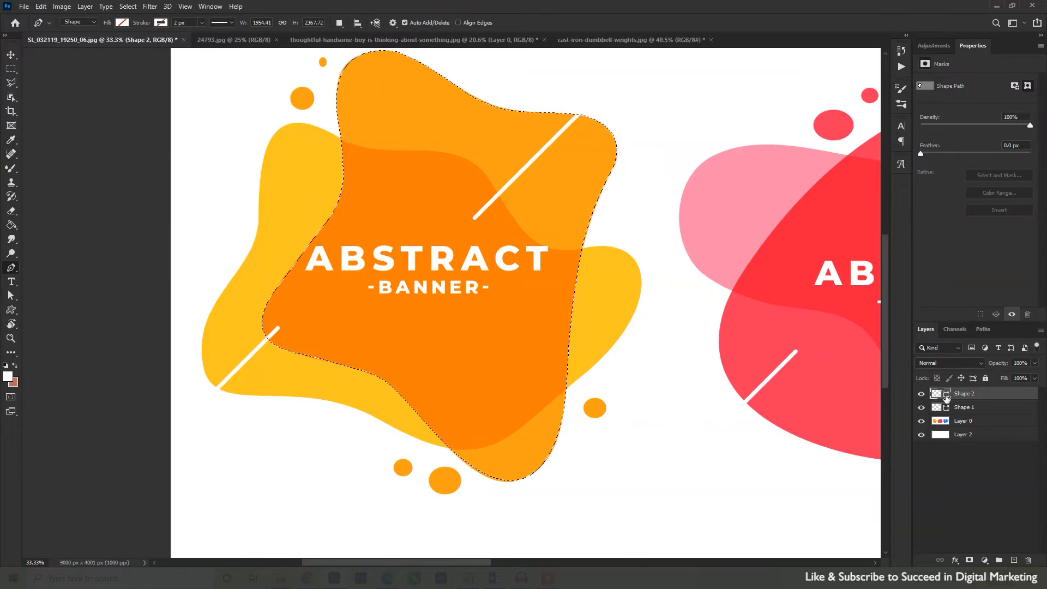
Step: Copy the selected area of Layer 0 to a new layer, checking the cutout by briefly hiding Layer 0
click(971, 421)
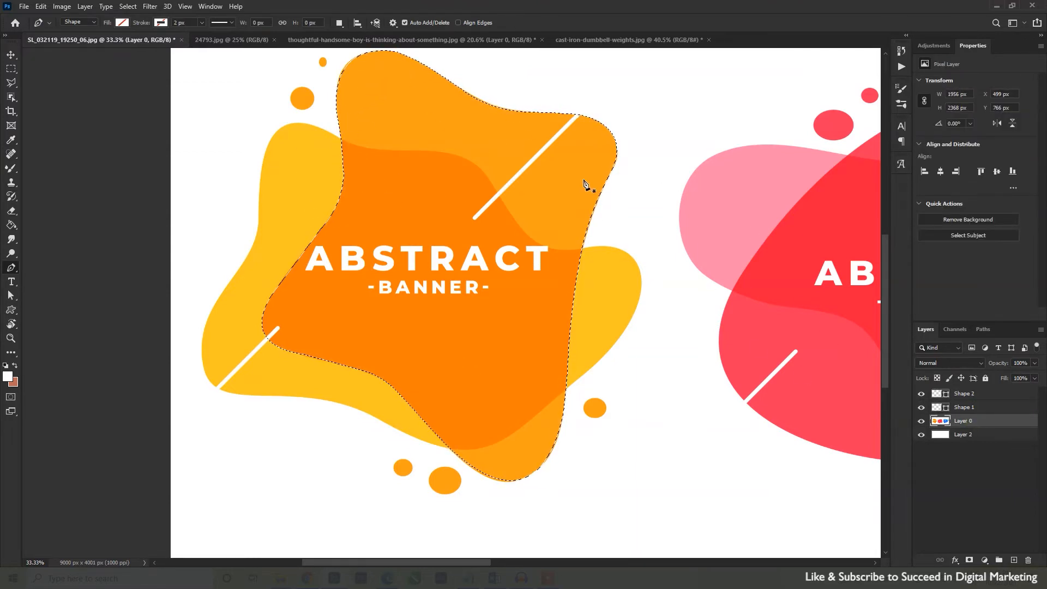
key(ctrl+j)
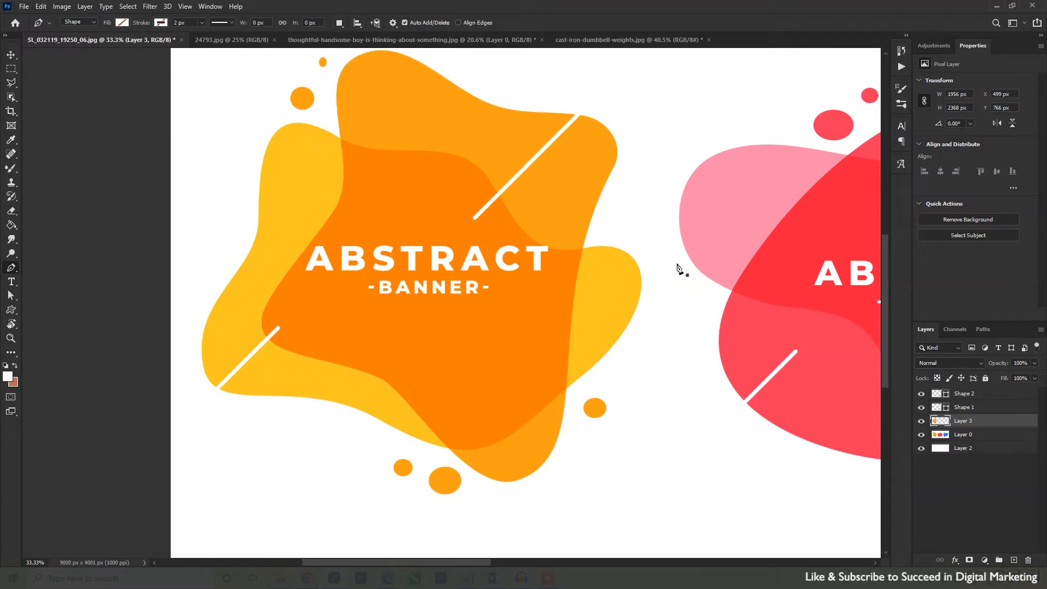
click(921, 434)
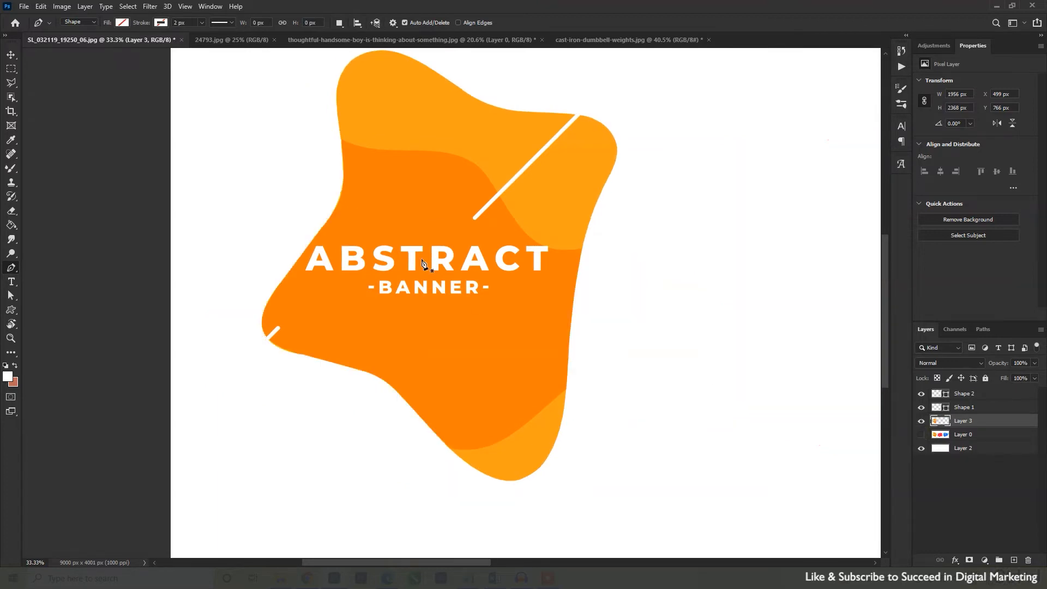
click(921, 435)
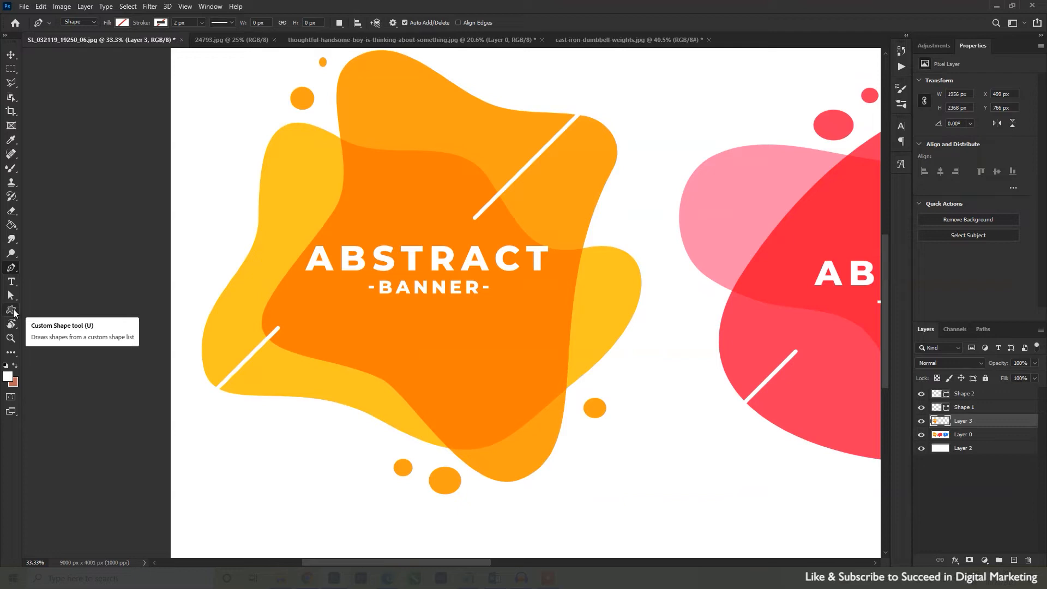
Step: Draw the saved custom blob shape between the orange and red banners, about 1079 by 1307 px
click(11, 311)
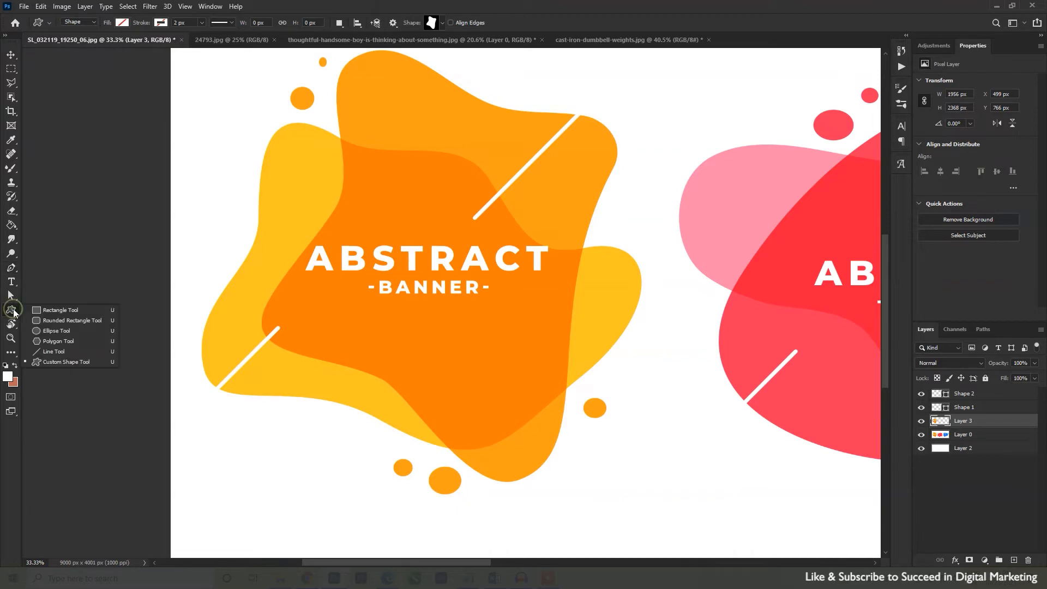
click(442, 23)
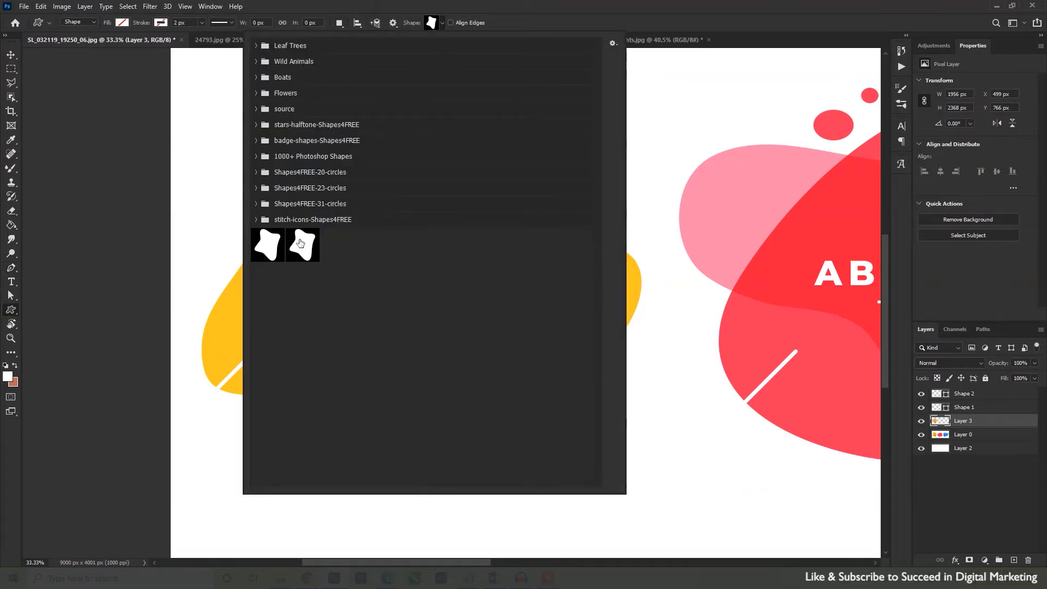
click(307, 245)
drag(708, 153, 511, 390)
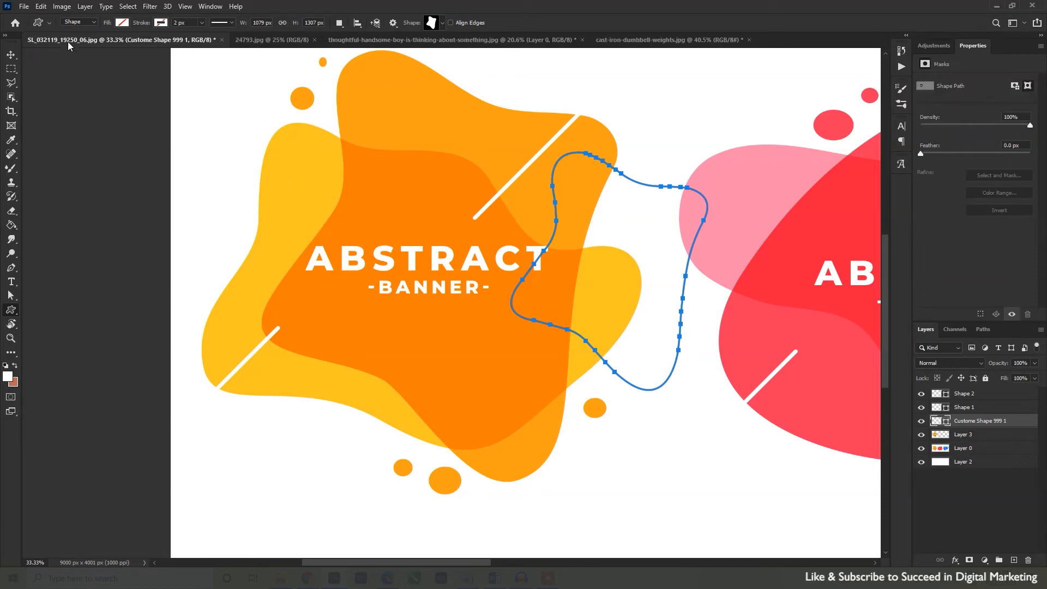
Step: Give the drawn custom shape the recently used orange as fill and the recently used reddish brown as stroke
click(122, 23)
click(93, 79)
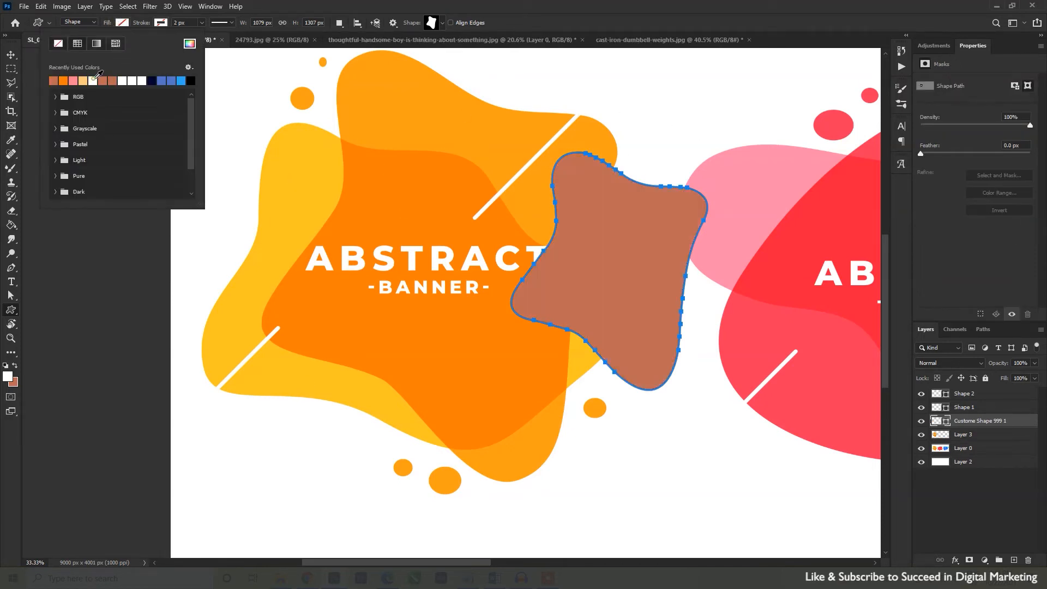
click(63, 80)
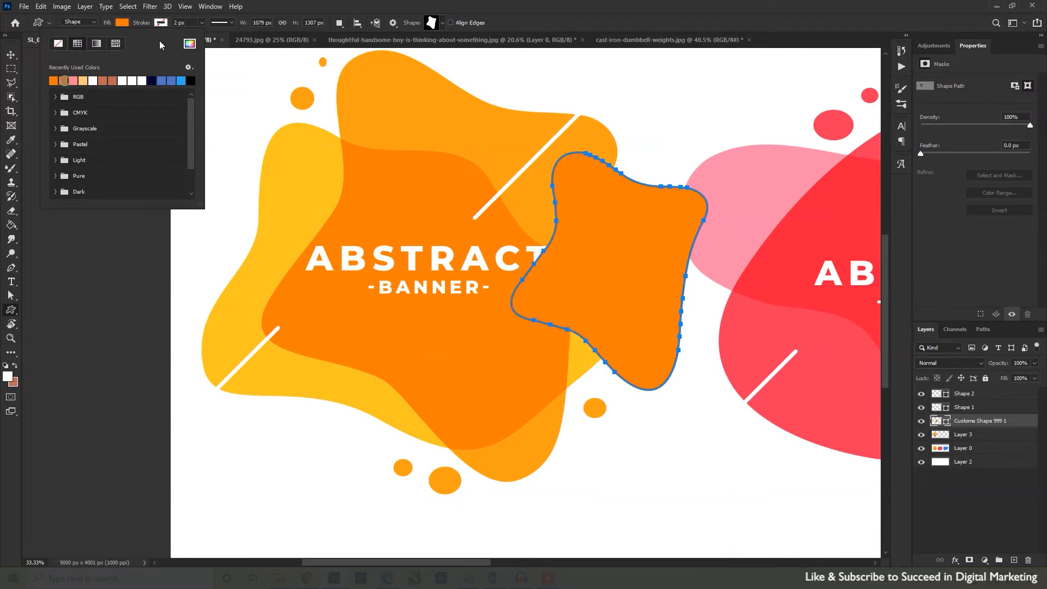
click(161, 22)
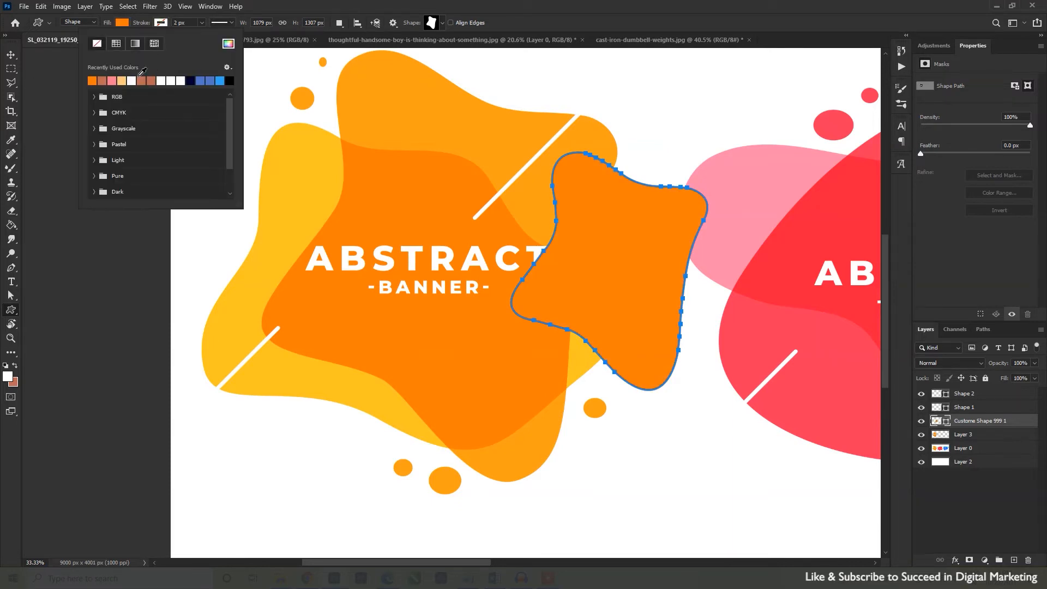
click(102, 81)
Step: Move the orange custom shape onto the middle of the orange abstract banner
click(11, 55)
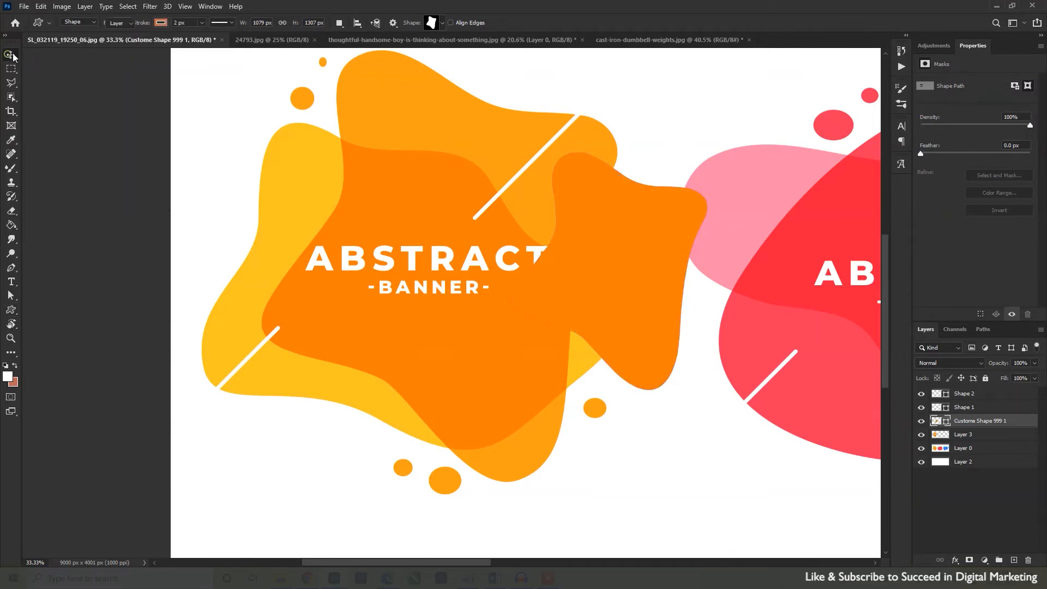
mouse_move(575, 220)
mouse_down()
mouse_move(403, 211)
mouse_move(382, 125)
mouse_move(416, 202)
mouse_move(434, 218)
mouse_up()
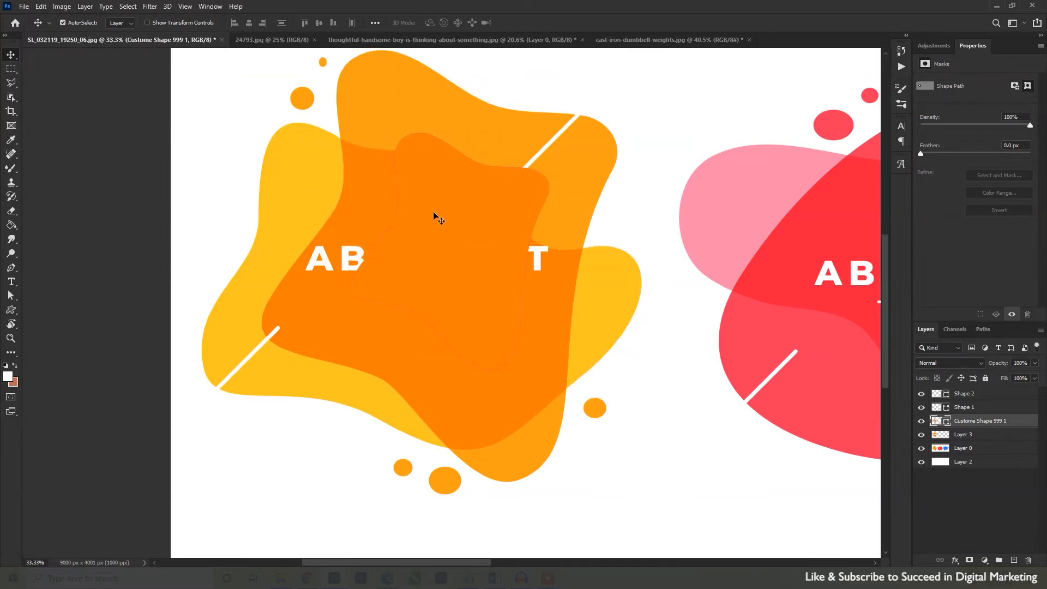
click(555, 251)
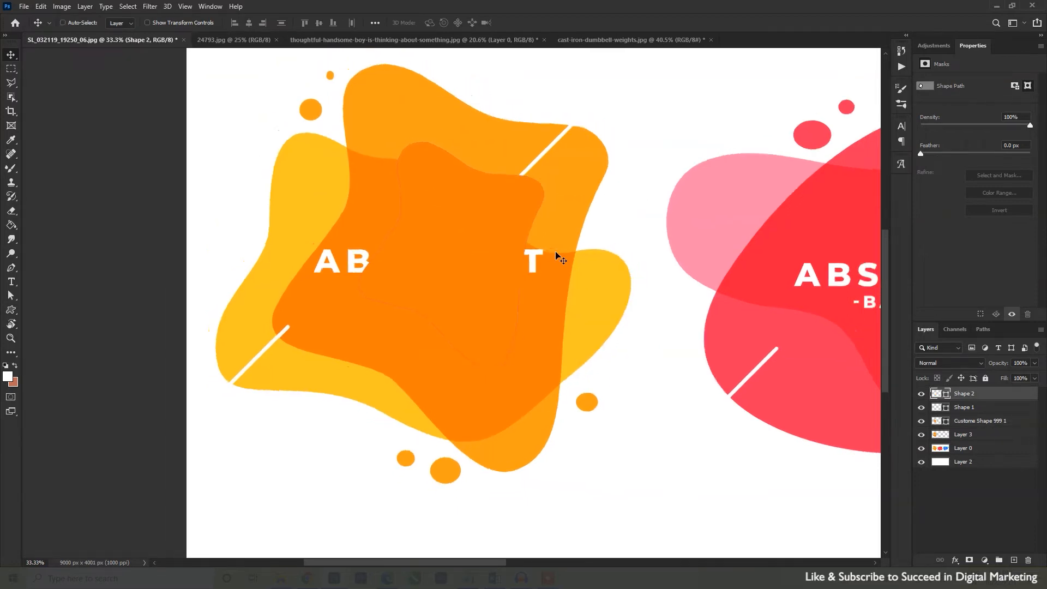
key(ctrl+minus)
key(ctrl+minus)
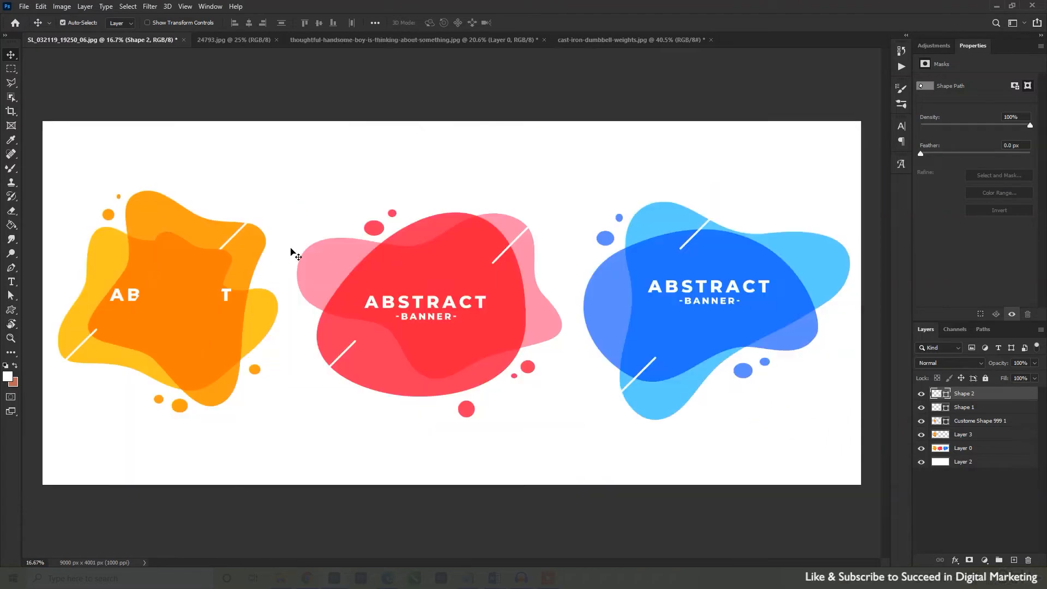
Step: Deselect all layers so that no existing shape path is active
click(12, 268)
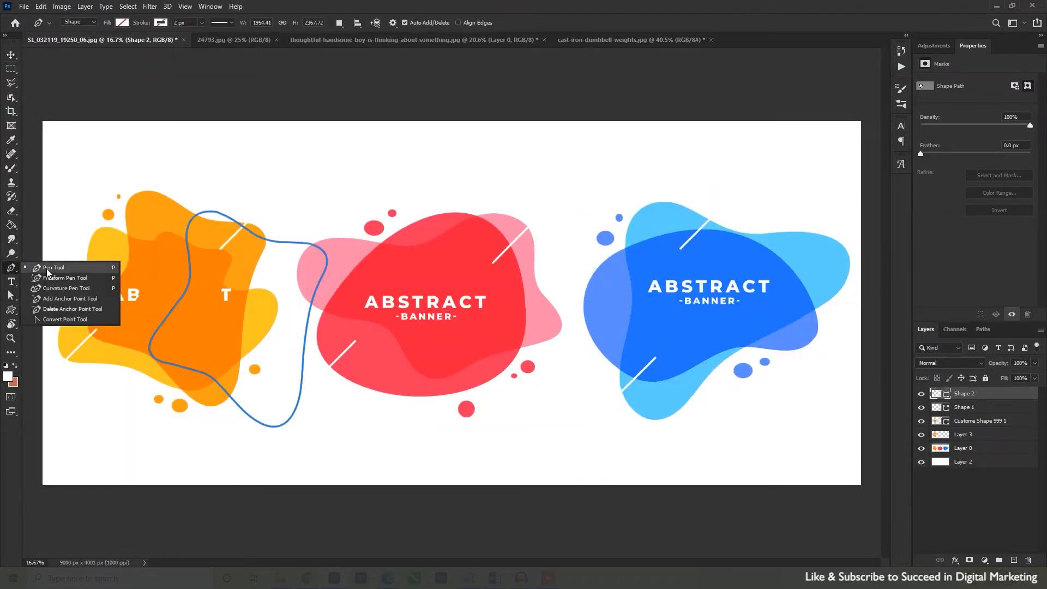
click(11, 54)
click(152, 81)
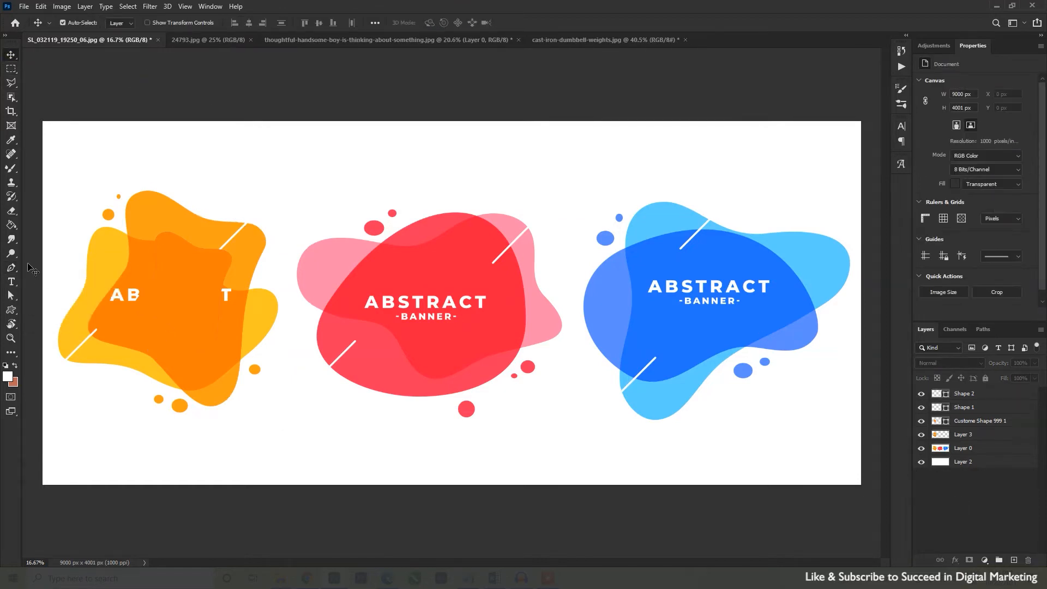
Step: Start a Curvature Pen path on the red blob's upper-left edge and trace it over the top to the upper-right white line
click(11, 268)
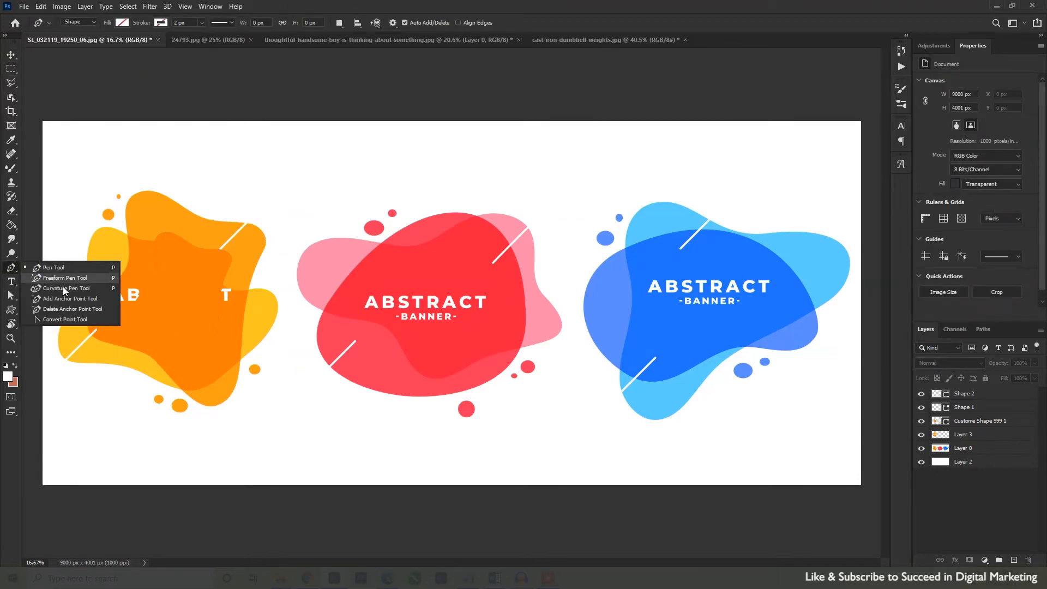
click(63, 289)
key(ctrl+plus)
key(ctrl+plus)
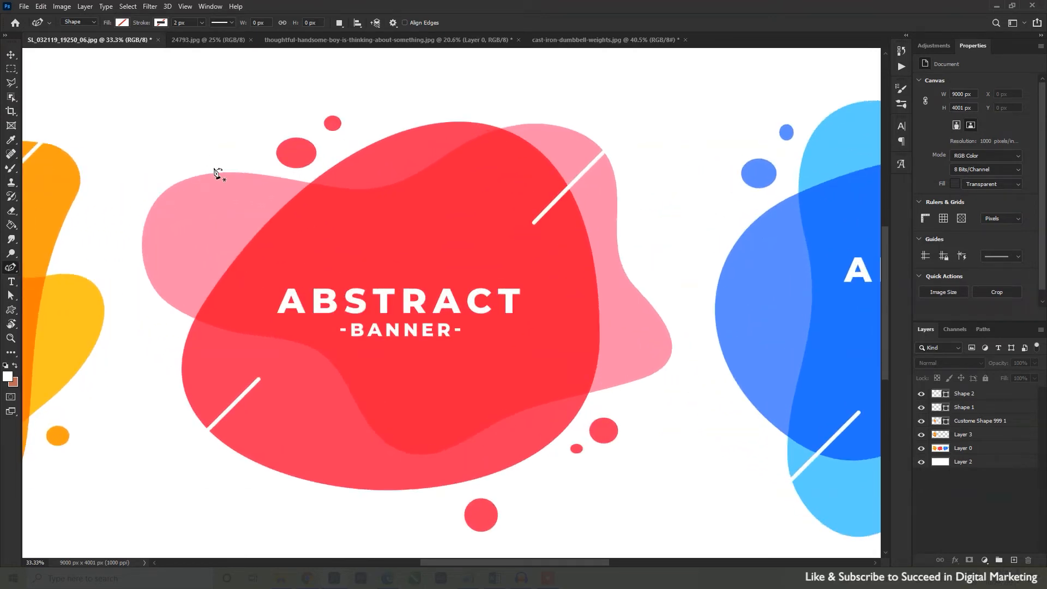
click(360, 149)
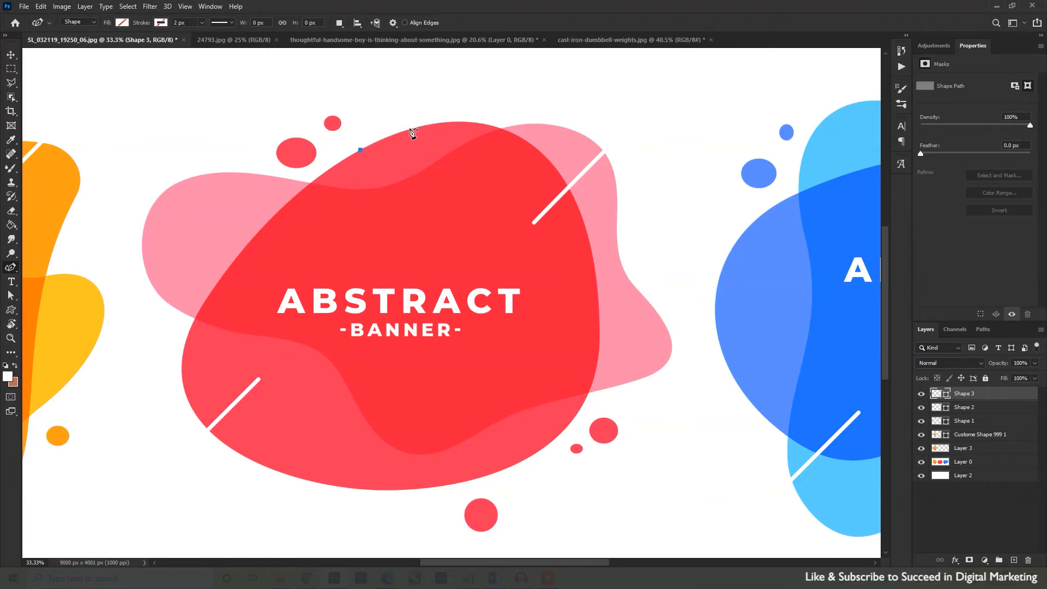
click(409, 127)
click(473, 121)
click(524, 140)
click(561, 177)
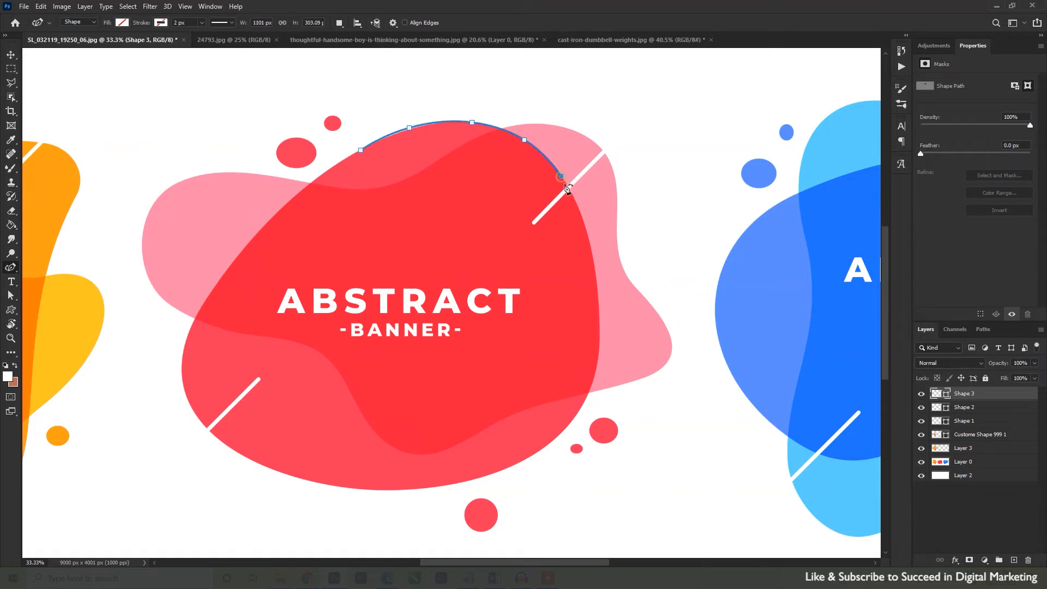
Step: Continue the curvature path down the red blob's right edge and around its lower-right bend
click(589, 236)
click(596, 264)
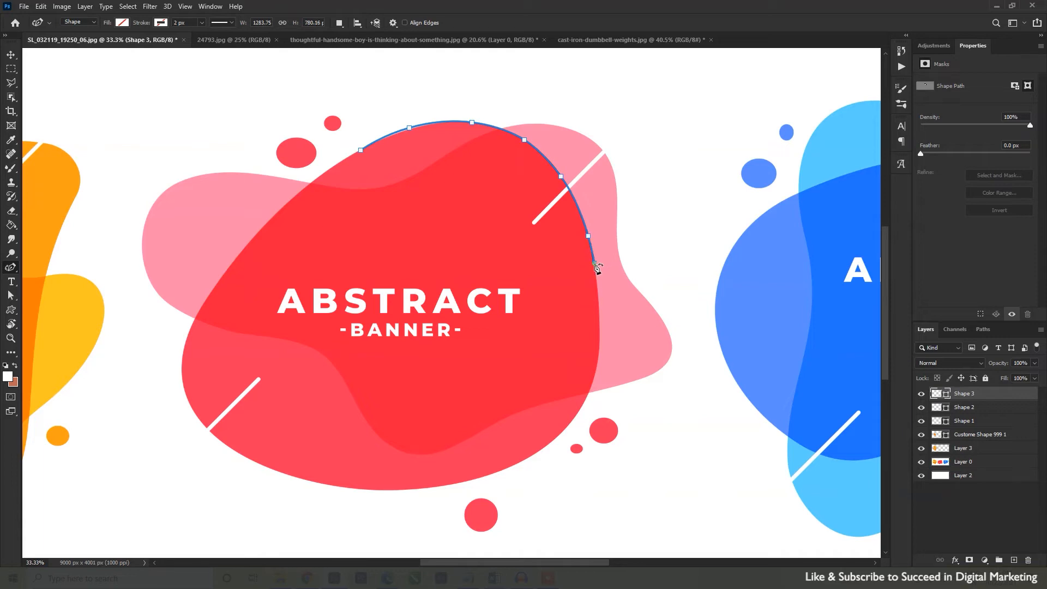
click(599, 314)
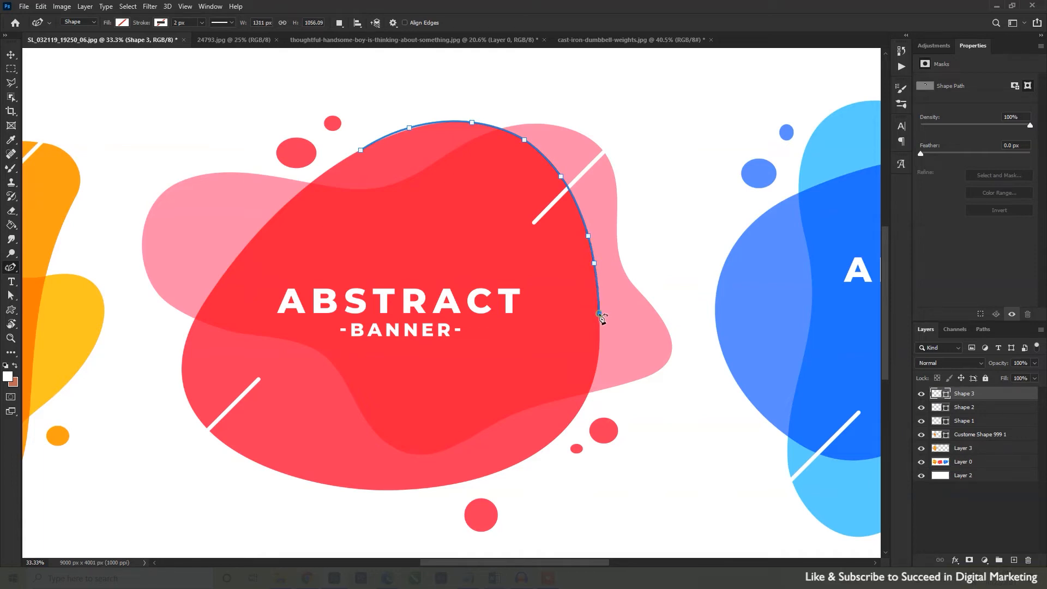
click(596, 364)
click(573, 419)
click(528, 456)
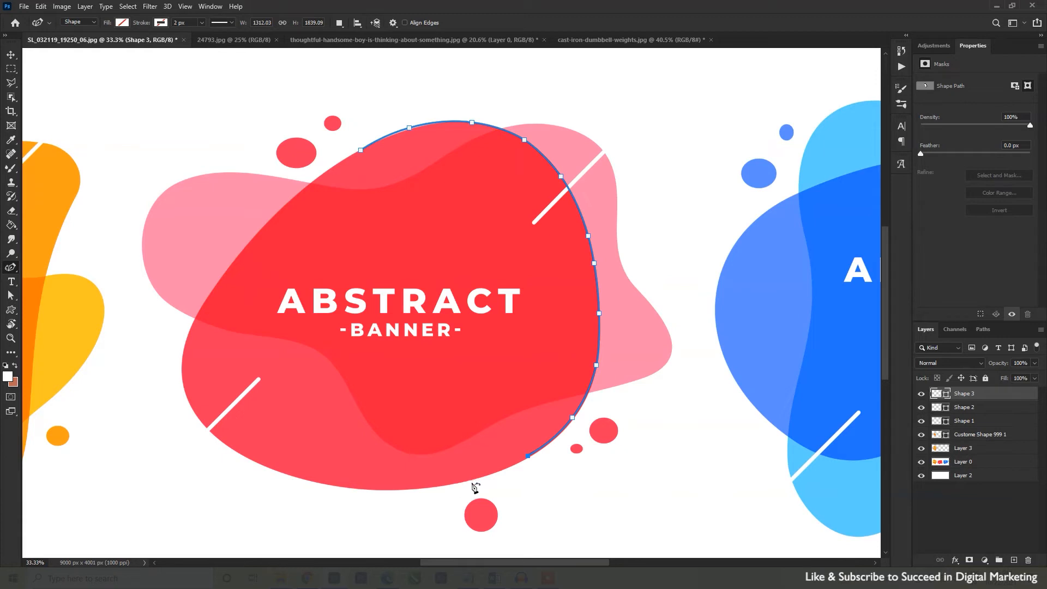
Step: Extend the curvature path along the red blob's bottom edge to the lower-left white line
click(393, 488)
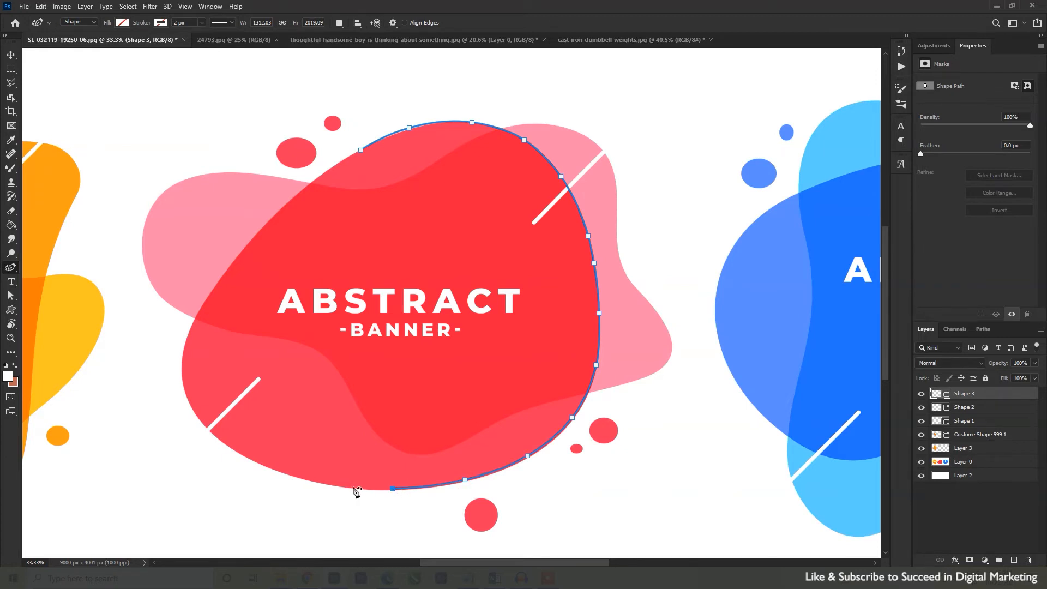
click(333, 484)
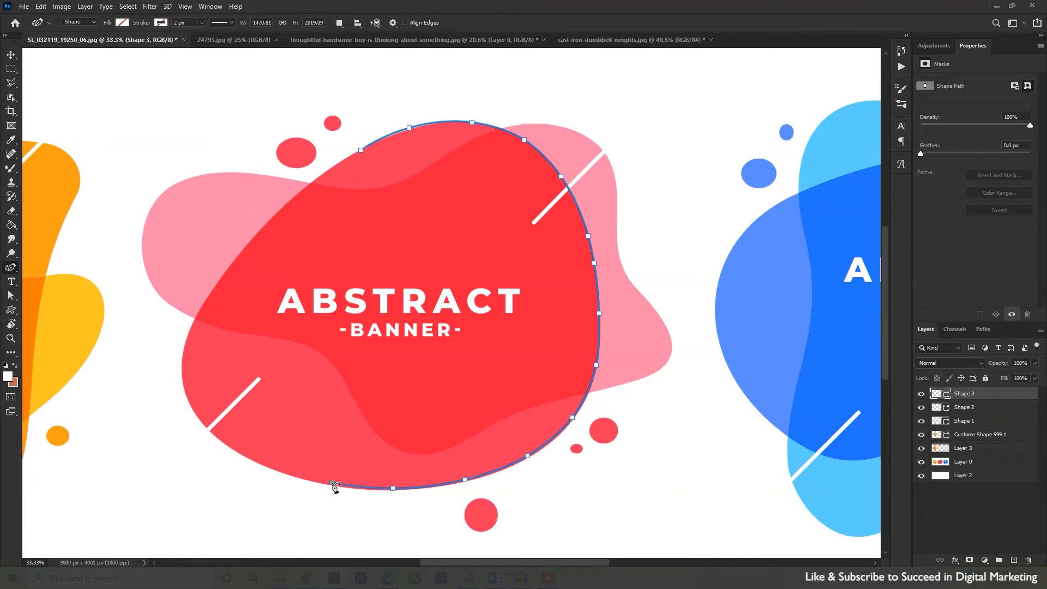
click(262, 464)
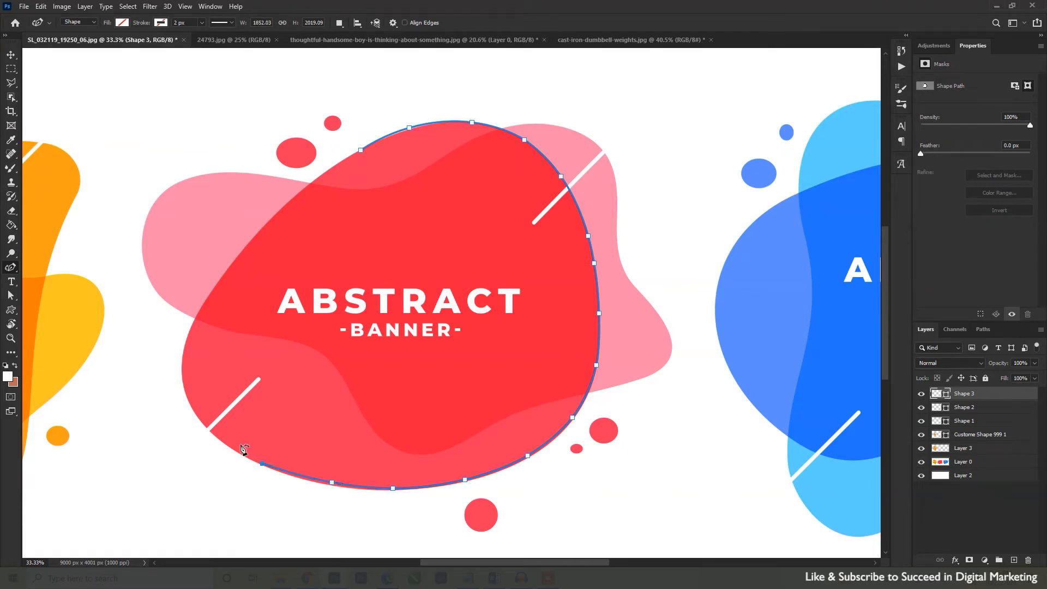
click(208, 429)
Step: Trace up the red blob's left edge with curvature points and close the path at its starting anchor
click(196, 314)
click(234, 257)
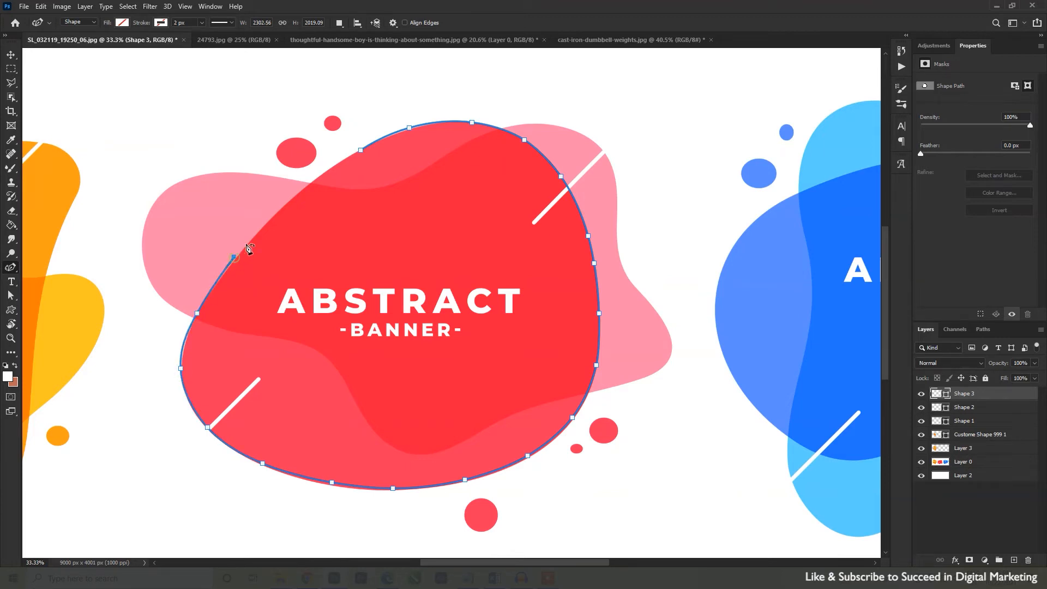
click(264, 223)
click(298, 191)
click(337, 160)
click(360, 149)
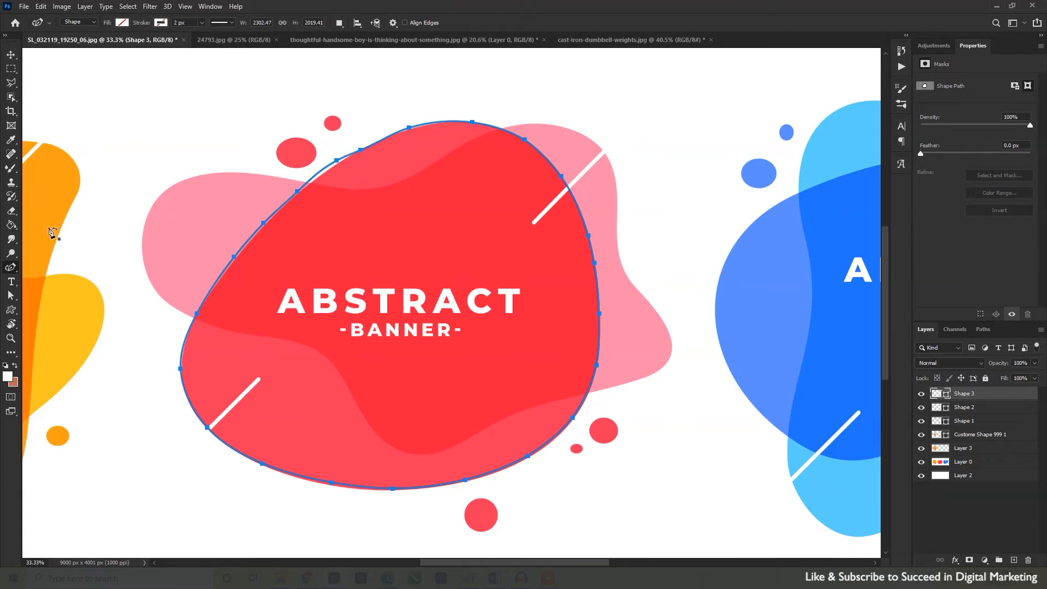
Step: Delete the starting anchor and the neighbouring anchor on the red path's uneven upper-left edge with the Pen tool
click(11, 296)
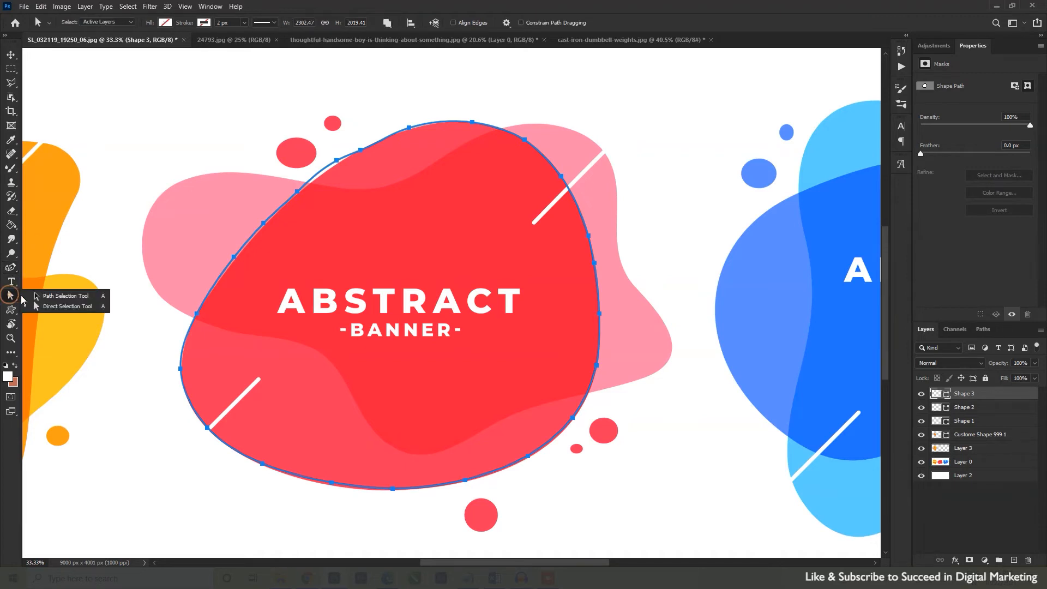
click(11, 267)
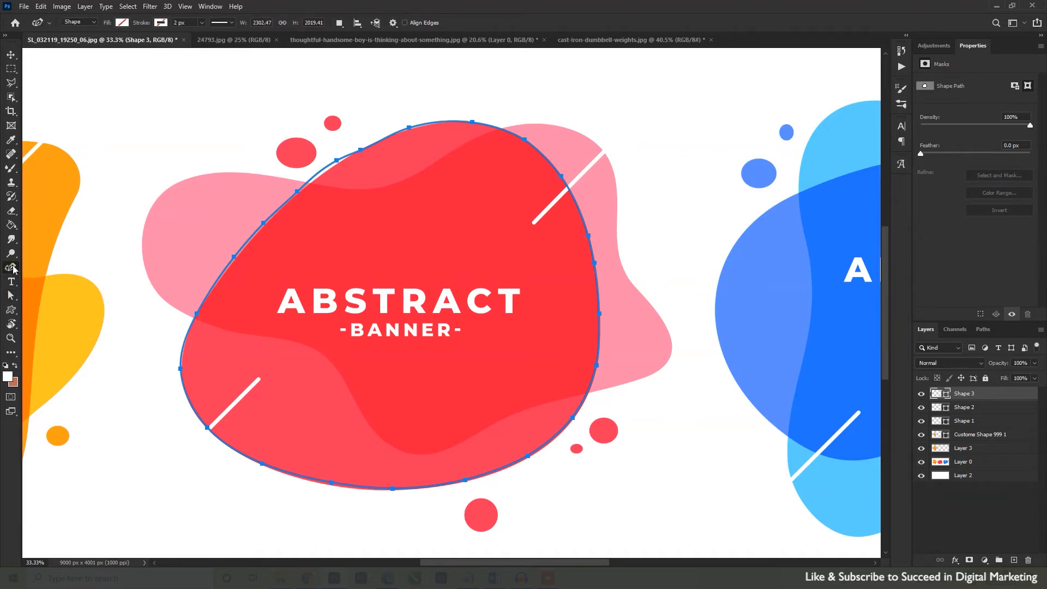
right_click(13, 267)
click(55, 267)
click(360, 150)
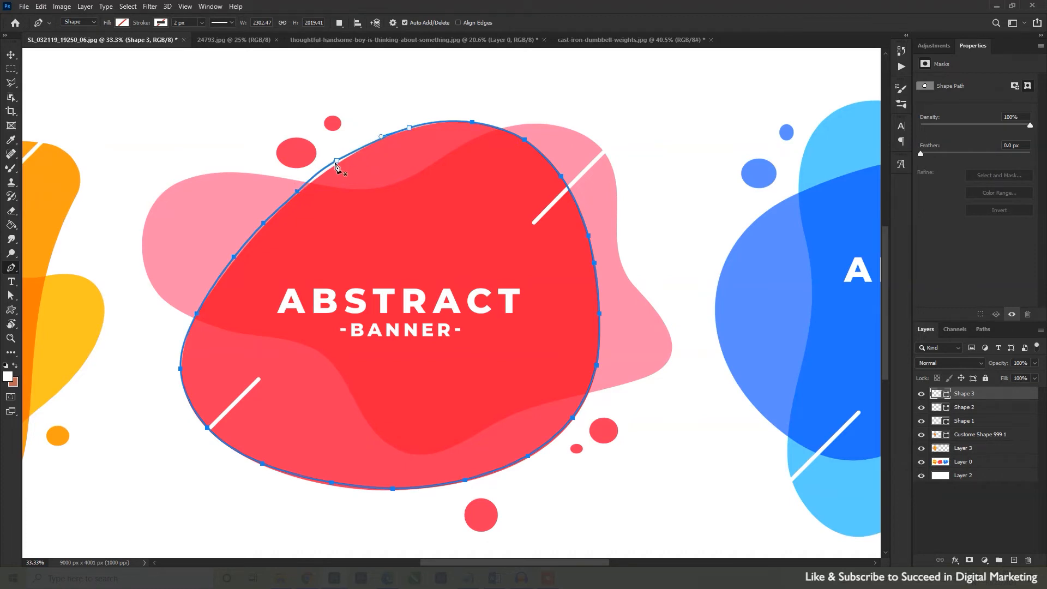
click(336, 161)
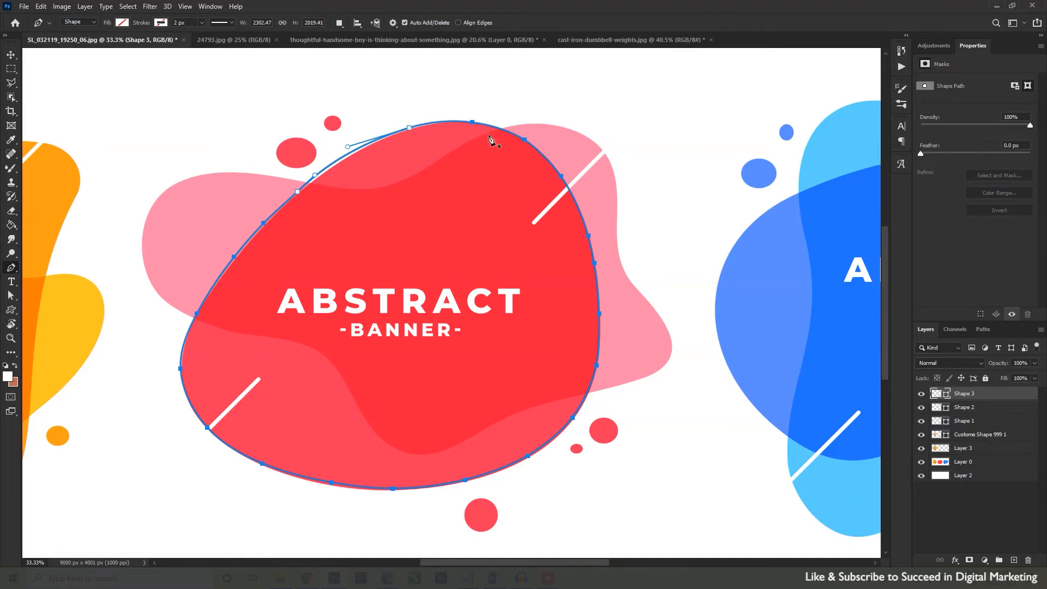
key(ctrl+minus)
key(ctrl+minus)
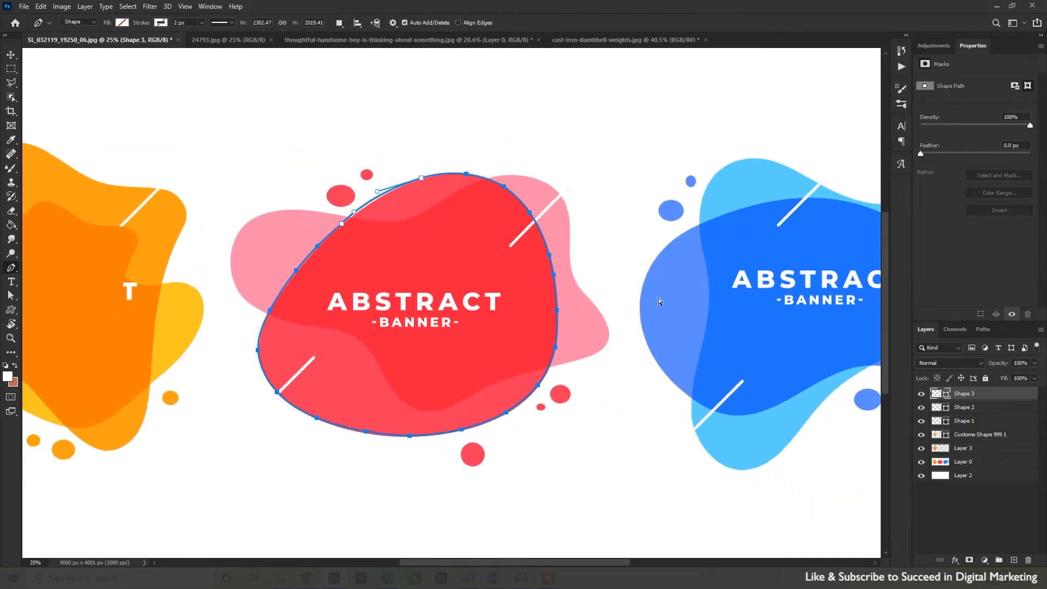
key(ctrl+plus)
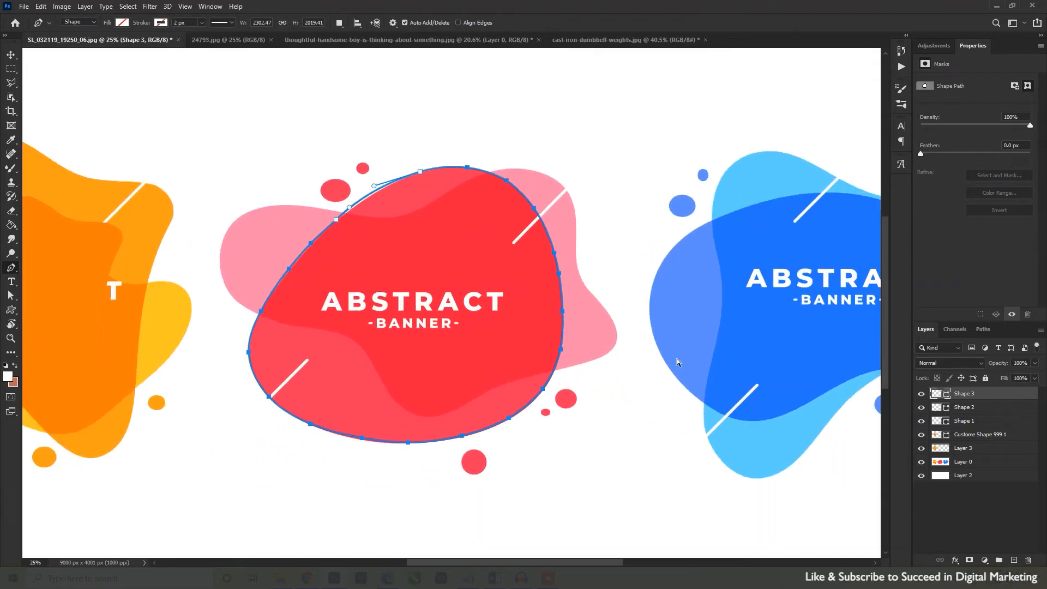
drag(695, 367, 484, 391)
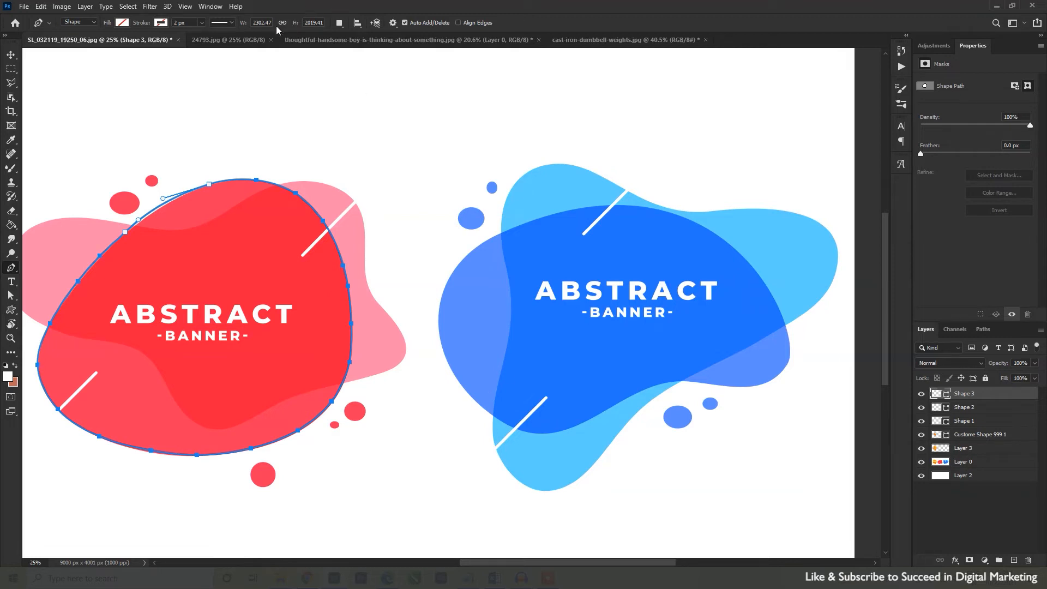
Step: In 24793.jpg, start a Pen path on the central white blob's upper-left edge and curve it over the top and down the right side
click(233, 40)
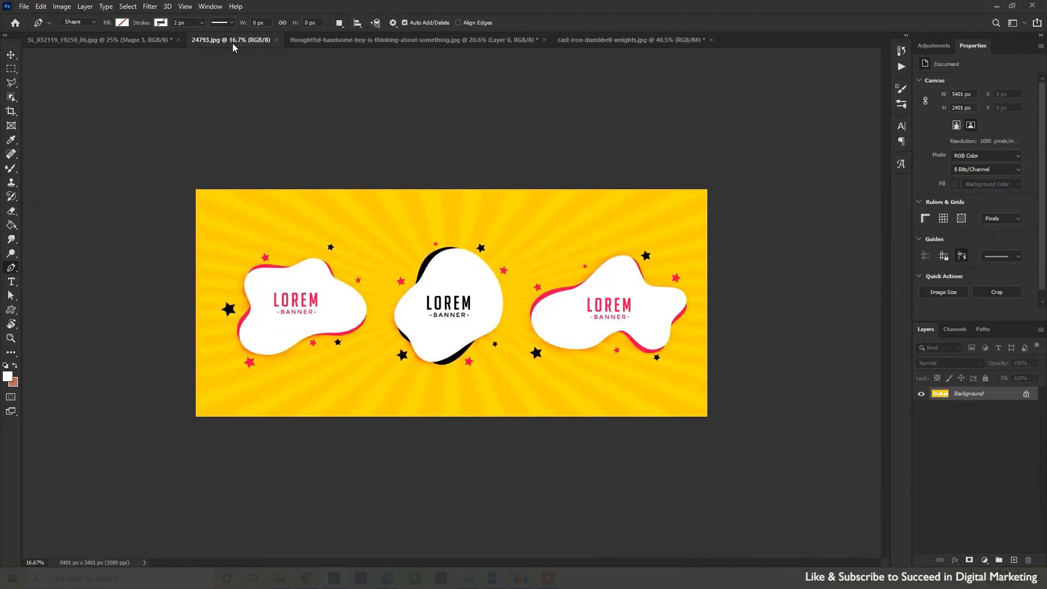
key(ctrl+plus)
key(ctrl+plus)
key(ctrl+plus)
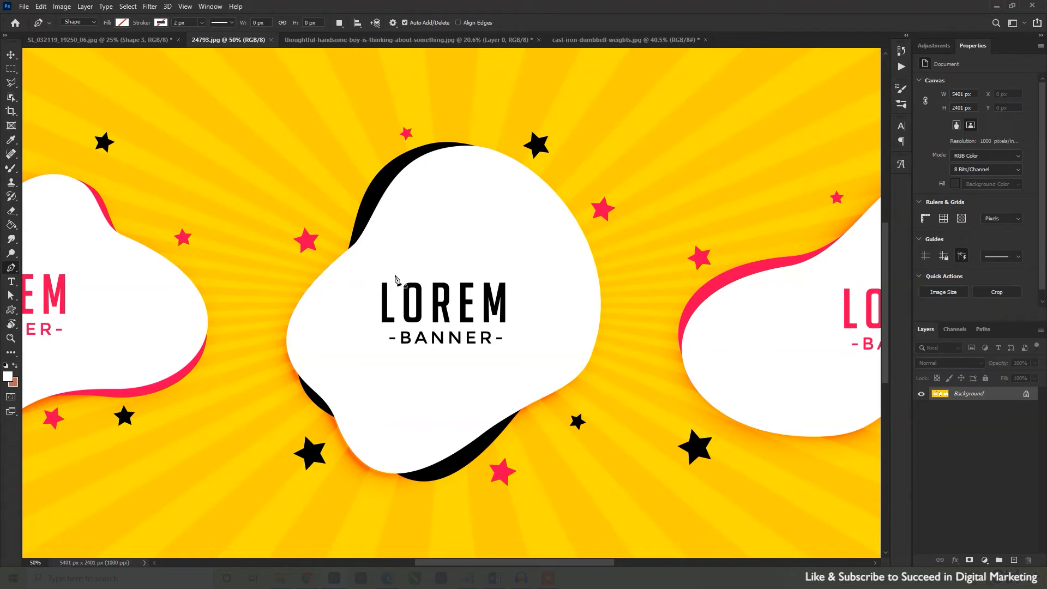
click(376, 208)
click(392, 180)
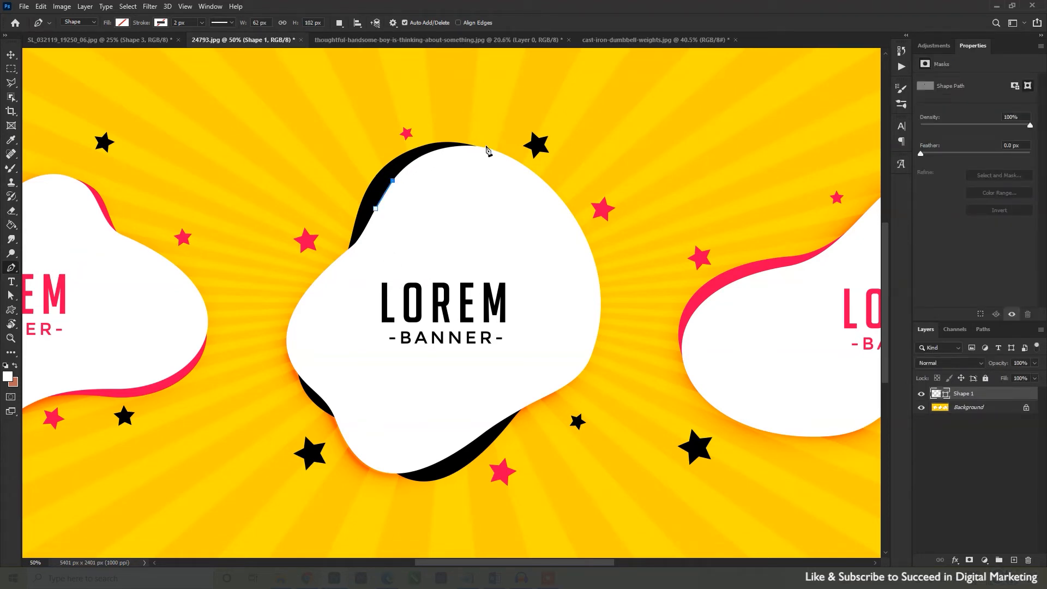
drag(489, 147, 549, 159)
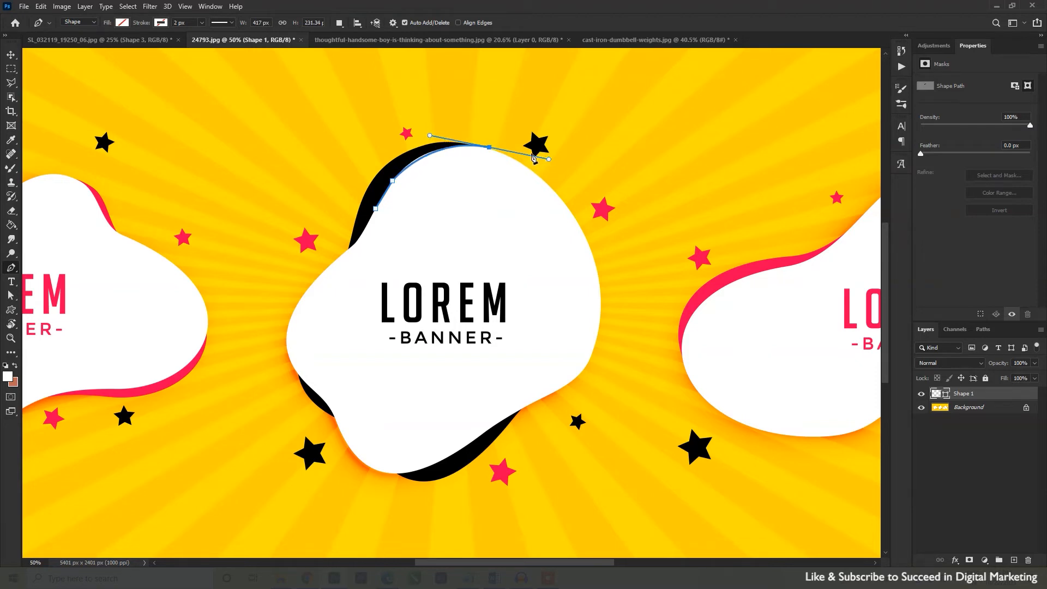
alt+click(490, 148)
drag(591, 360, 542, 516)
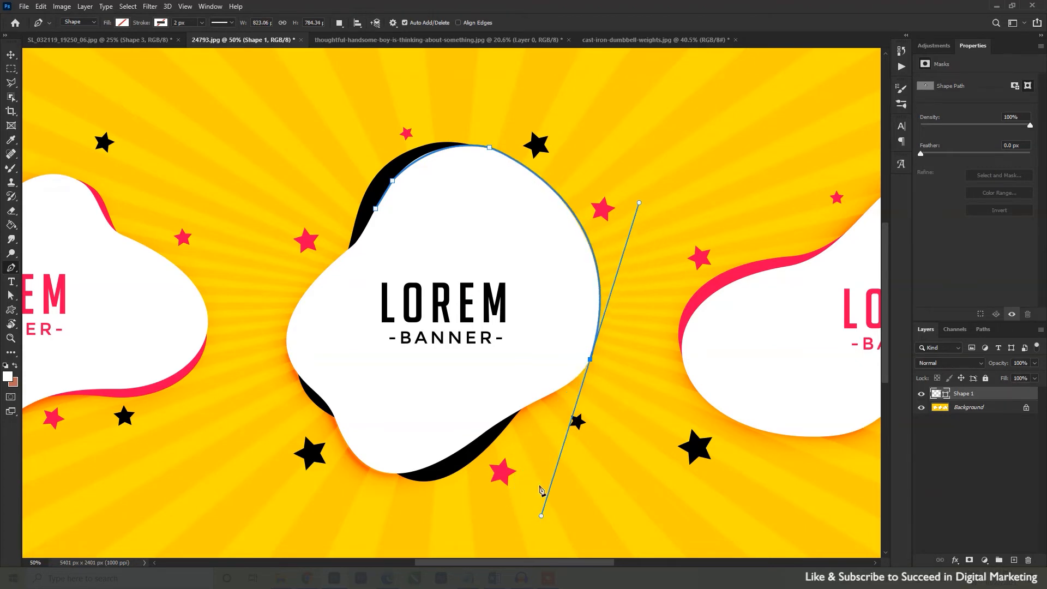
Step: Continue the path from the blob's lower-right bend along its diagonal edge beside the black shadow to the bottom
click(590, 361)
click(540, 400)
click(519, 410)
click(500, 421)
click(469, 443)
click(433, 465)
Step: Carry the path around the blob's bottom and up along the small black shadow on its lower-left side
click(346, 442)
click(336, 426)
click(333, 412)
click(324, 401)
click(308, 385)
Step: Curve the path up the blob's left bulge and along the inner shadow edge, closing it at the starting anchor
drag(342, 254, 356, 243)
click(352, 246)
click(356, 242)
click(371, 217)
click(376, 209)
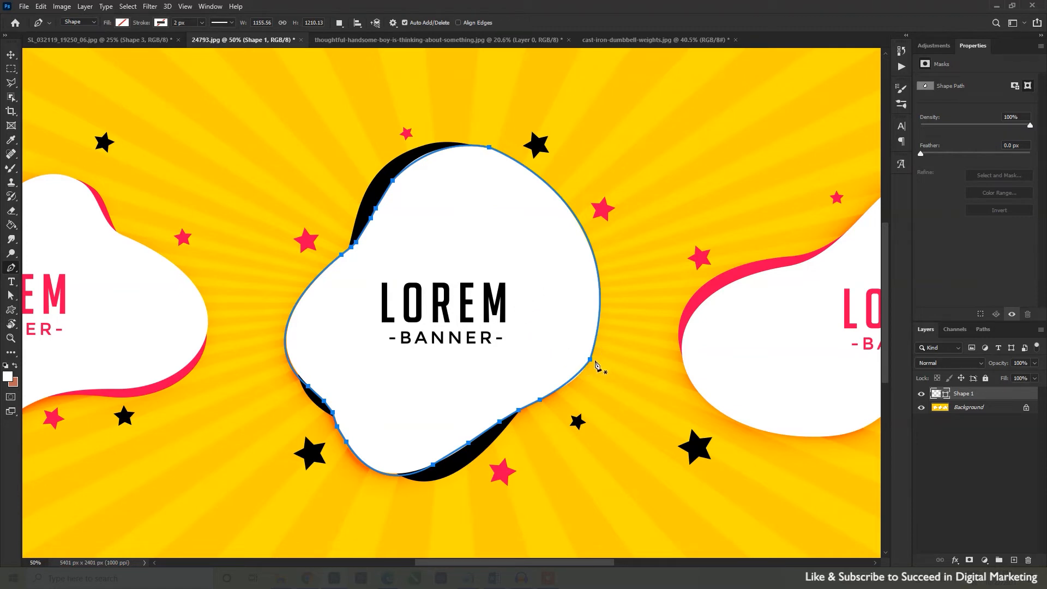
Step: Try to delete the anchor at the blob's lower-right bend, and undo the deletion
key(ctrl+plus)
key(ctrl+plus)
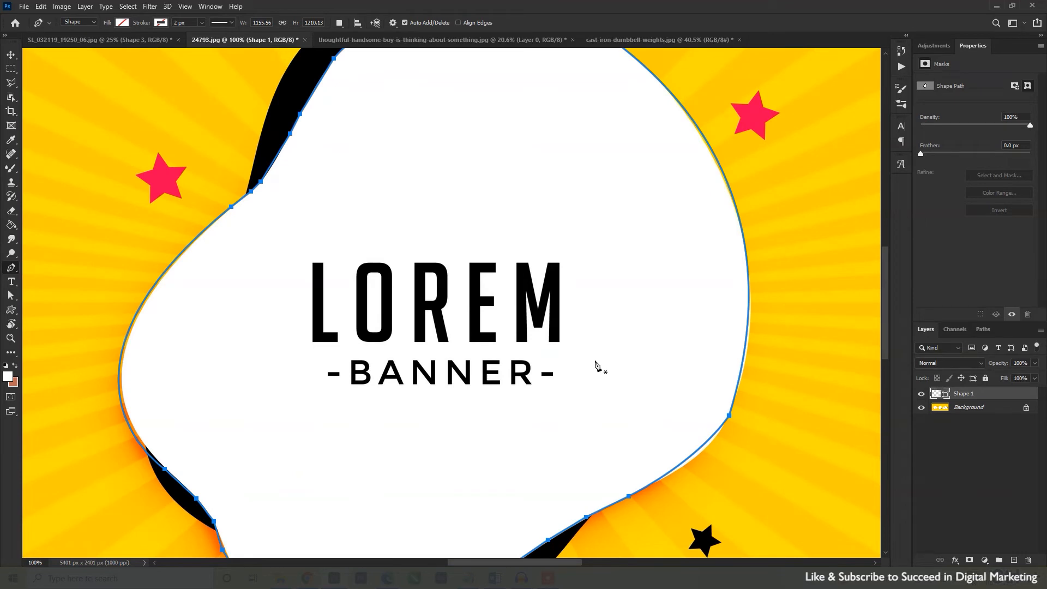
drag(655, 449, 513, 297)
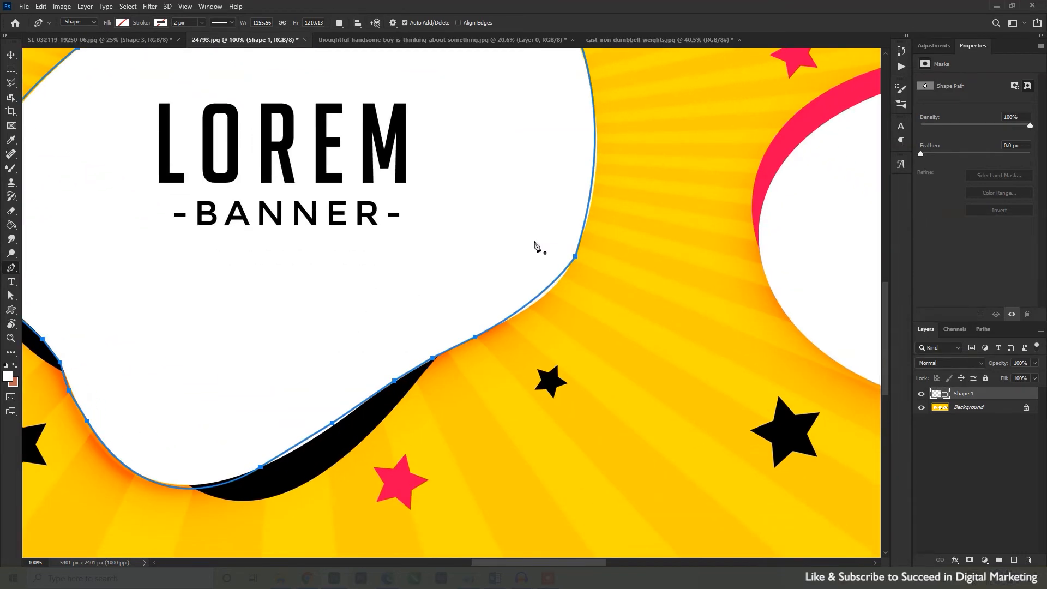
click(575, 256)
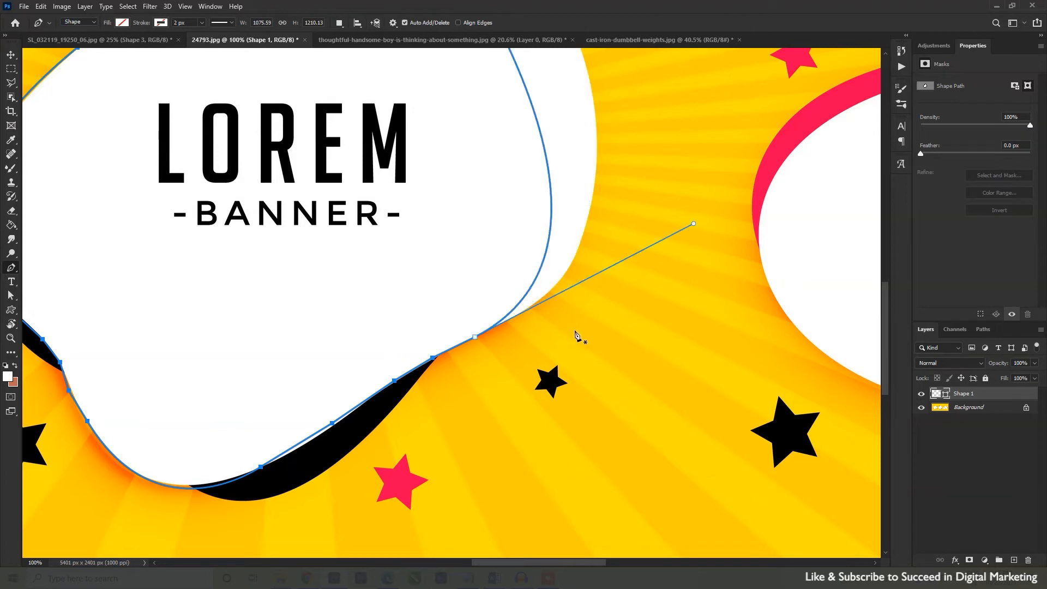
scroll(556, 365, up, 3)
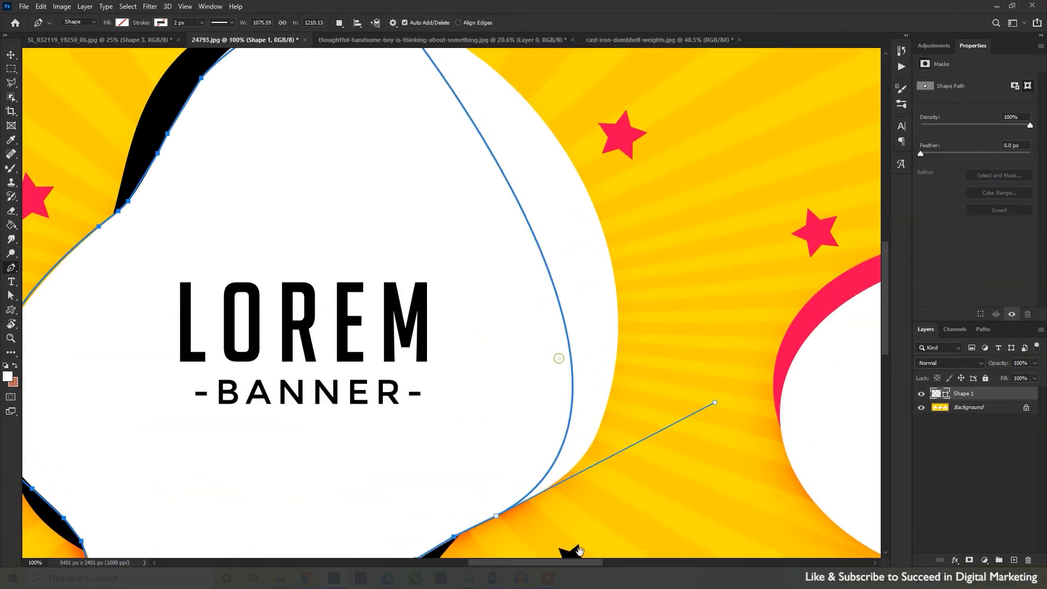
scroll(578, 452, down, 1)
key(ctrl+z)
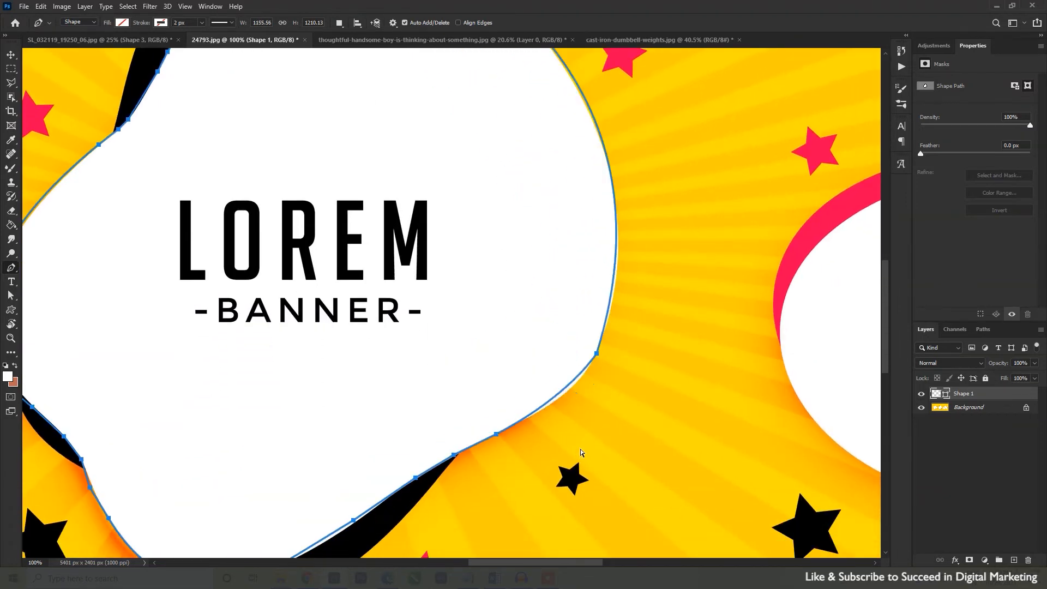
Step: Add anchors on both sides of the blob's lower-right bend and adjust the corner anchor between them to fit the edge
click(609, 307)
key(ctrl+z)
click(610, 306)
click(558, 392)
alt+click(599, 355)
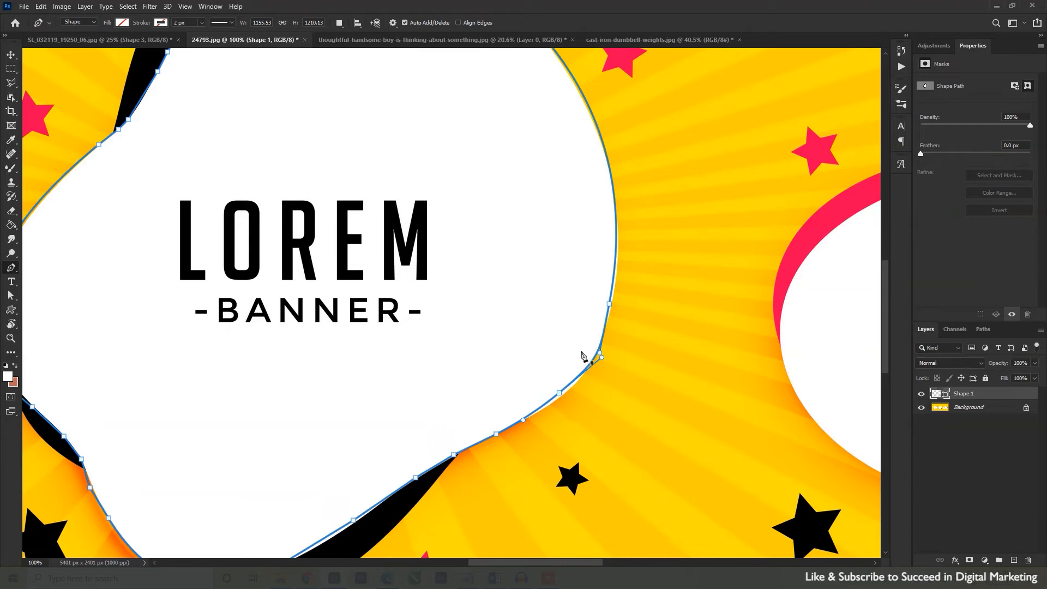
Step: Refine the path's upper-left curve by adding an anchor and editing the existing anchor next to it
drag(457, 390, 638, 327)
drag(493, 107, 519, 213)
drag(544, 309, 545, 375)
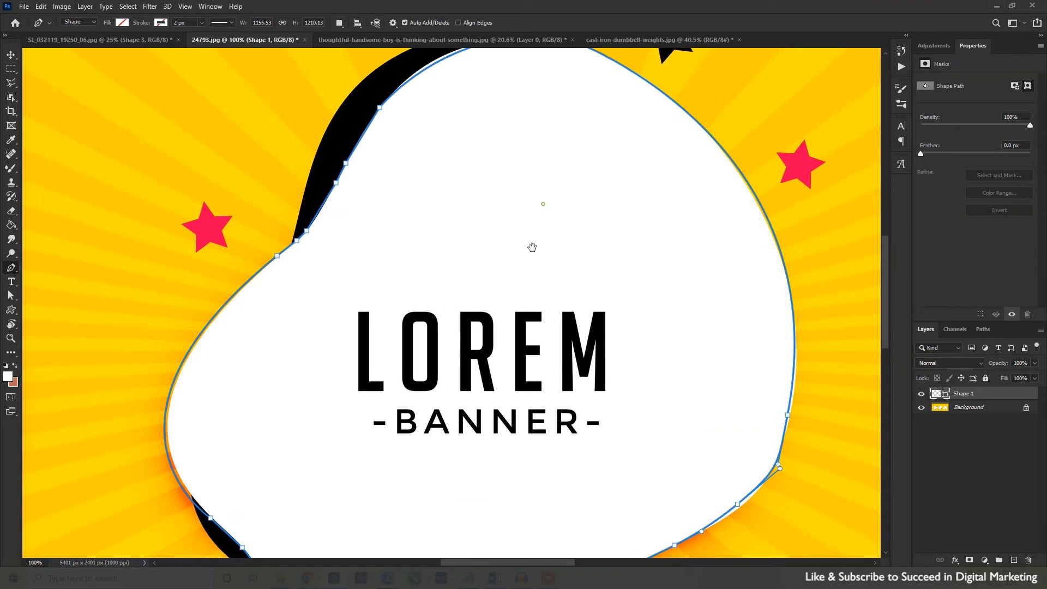
drag(540, 231, 485, 344)
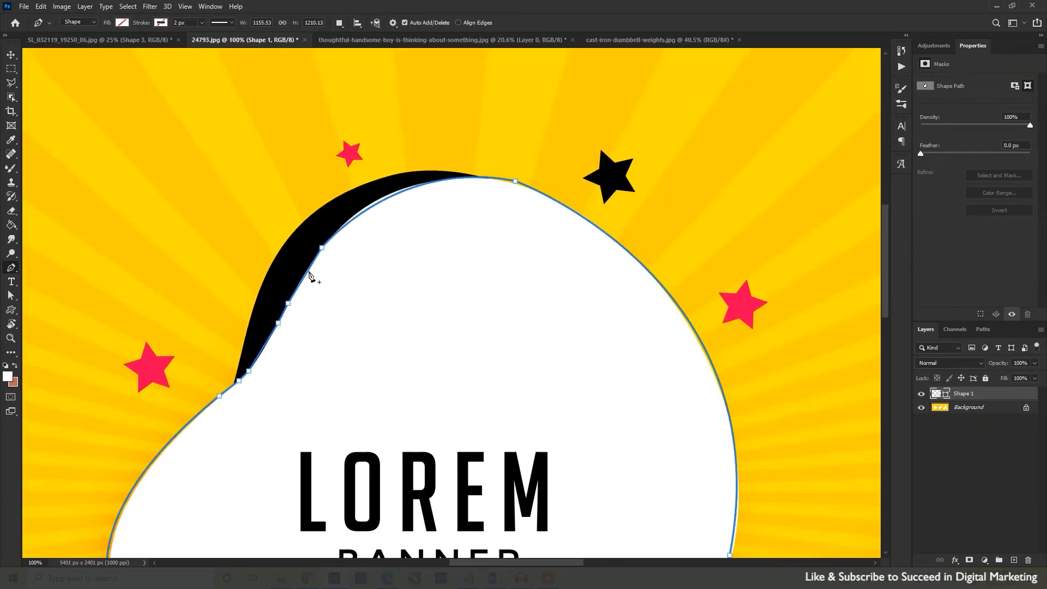
click(361, 215)
click(323, 248)
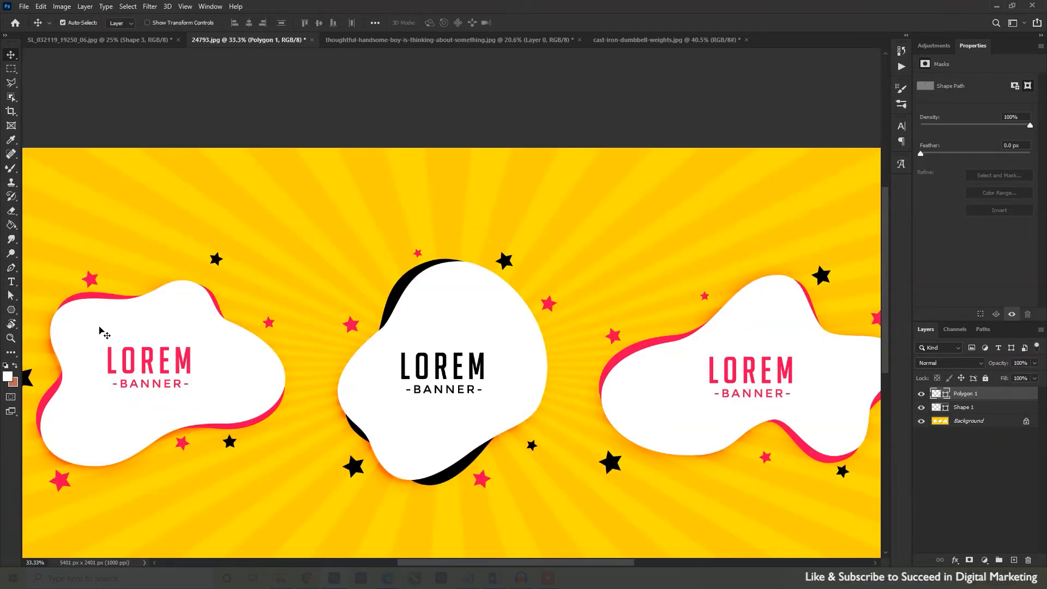
Step: Switch to thoughtful-handsome-boy-is-thinking-about-something.jpg and look at the Object Selection tool's variants
scroll(600, 392, right, 5)
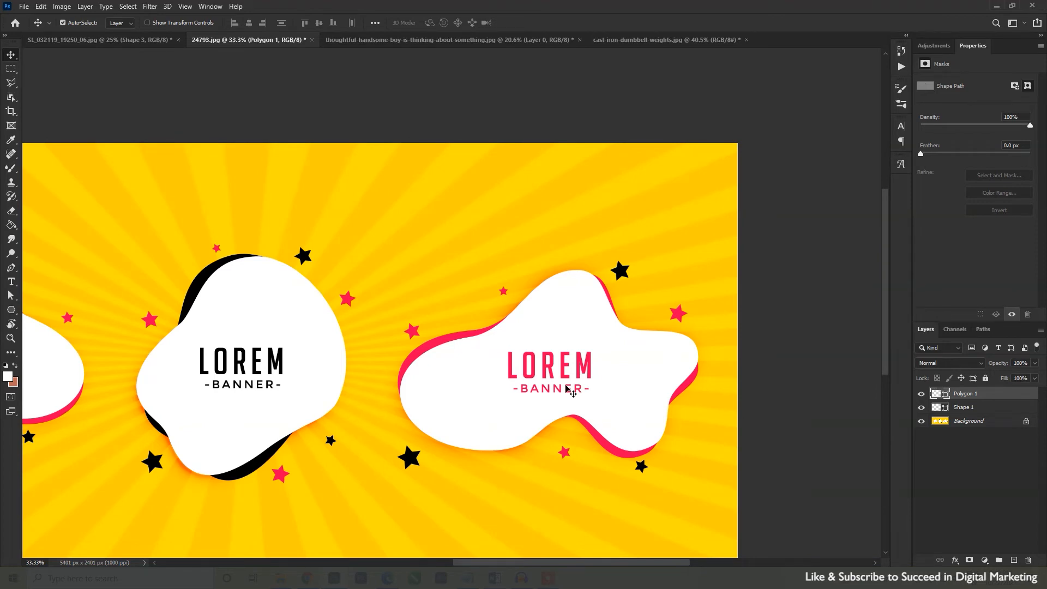
click(489, 43)
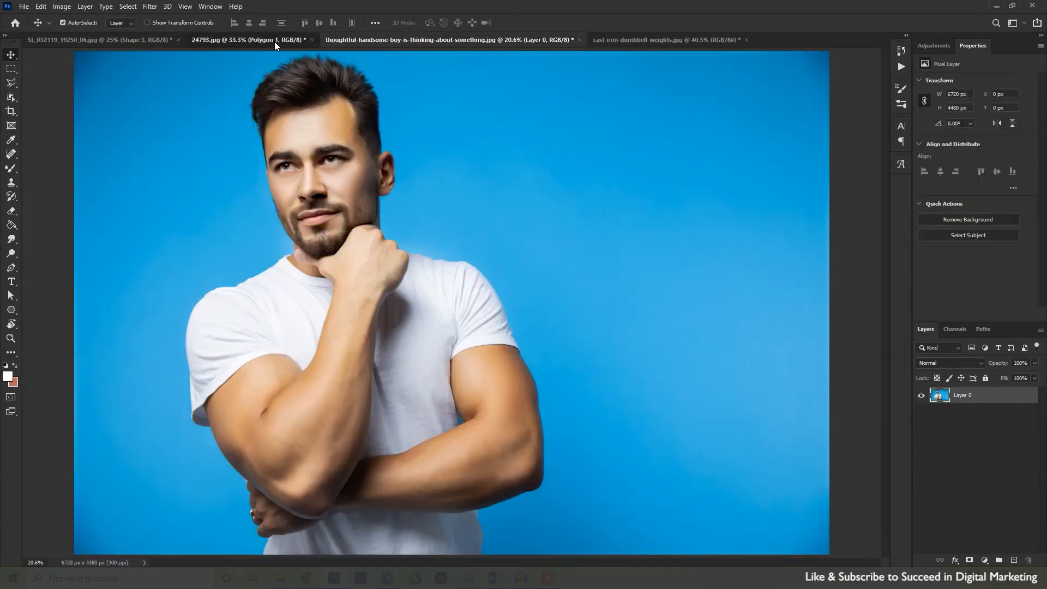
click(267, 40)
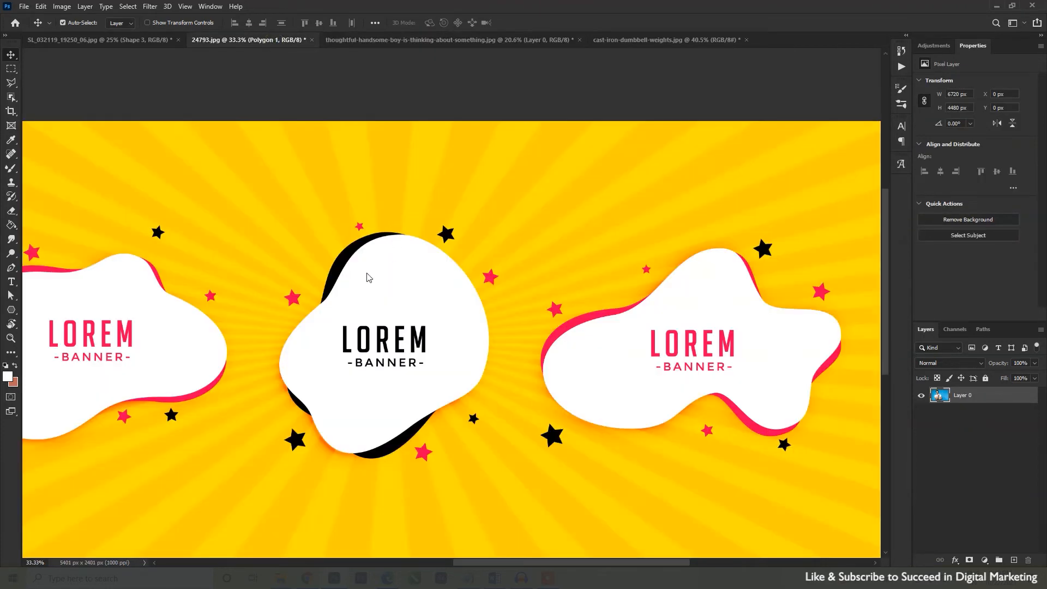
click(457, 42)
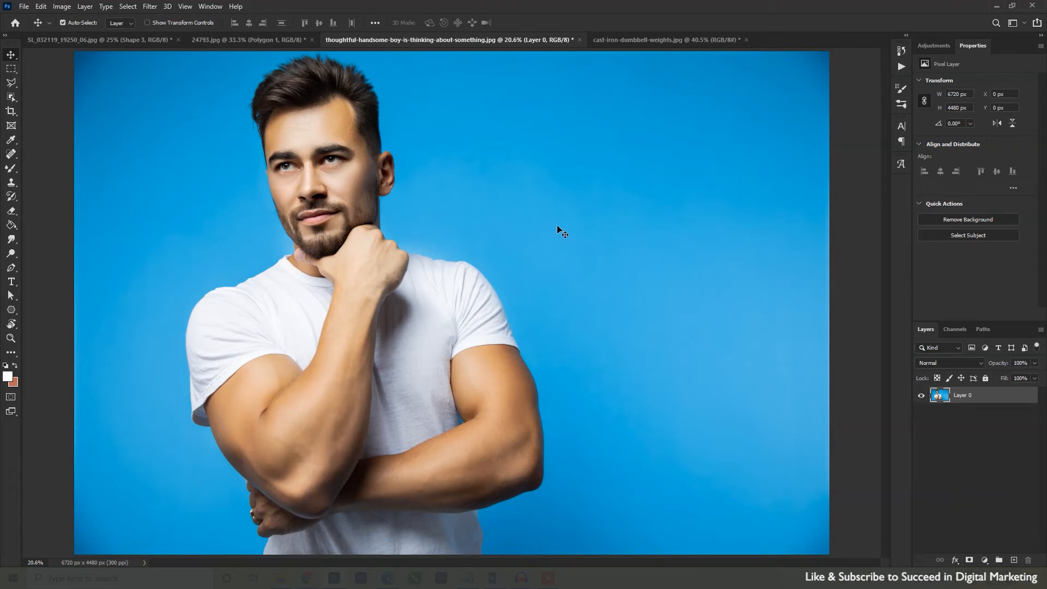
click(11, 97)
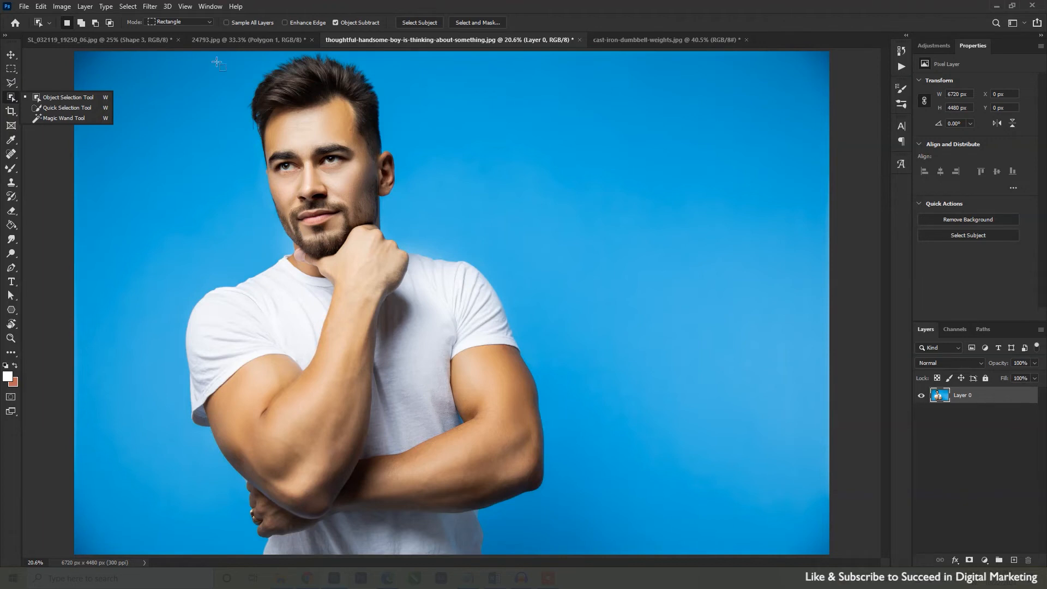
click(11, 56)
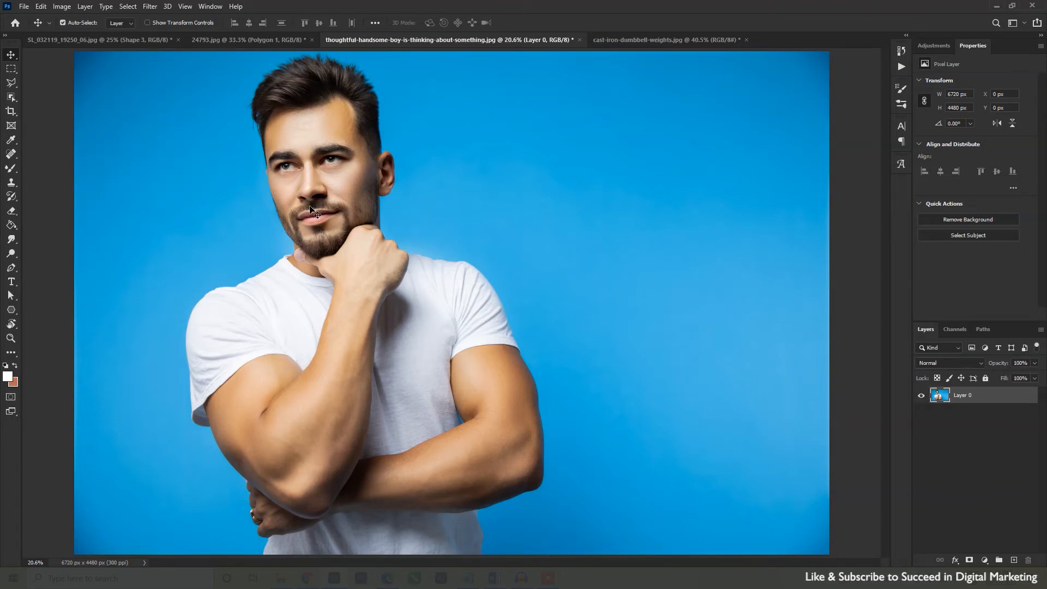
Step: Start a Pen tool path at the photo's bottom edge, where the white shirt meets the blue background below the ringed hand
key(ctrl+plus)
drag(395, 291, 442, 218)
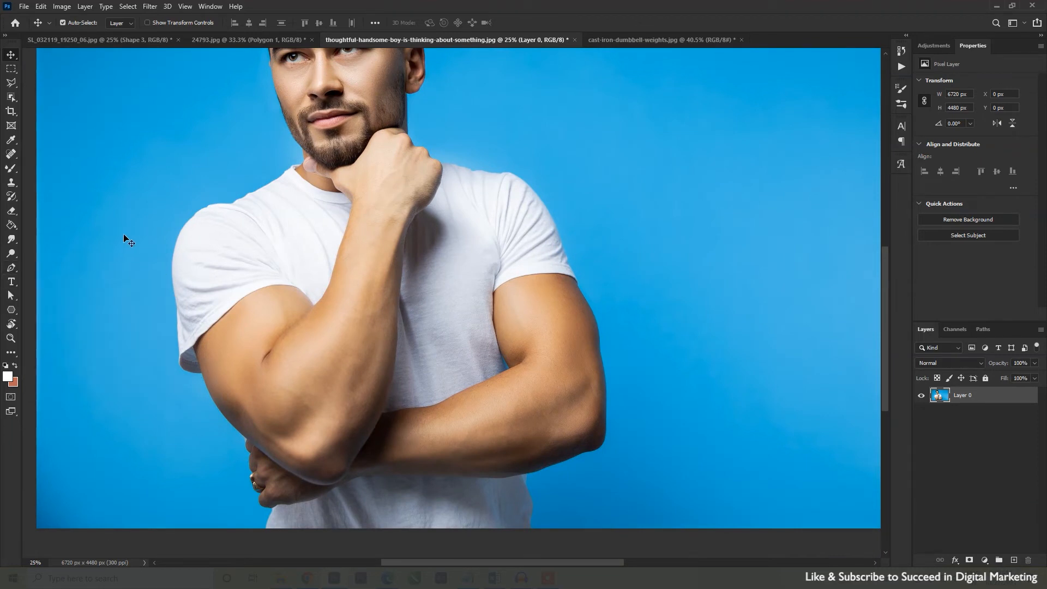
key(p)
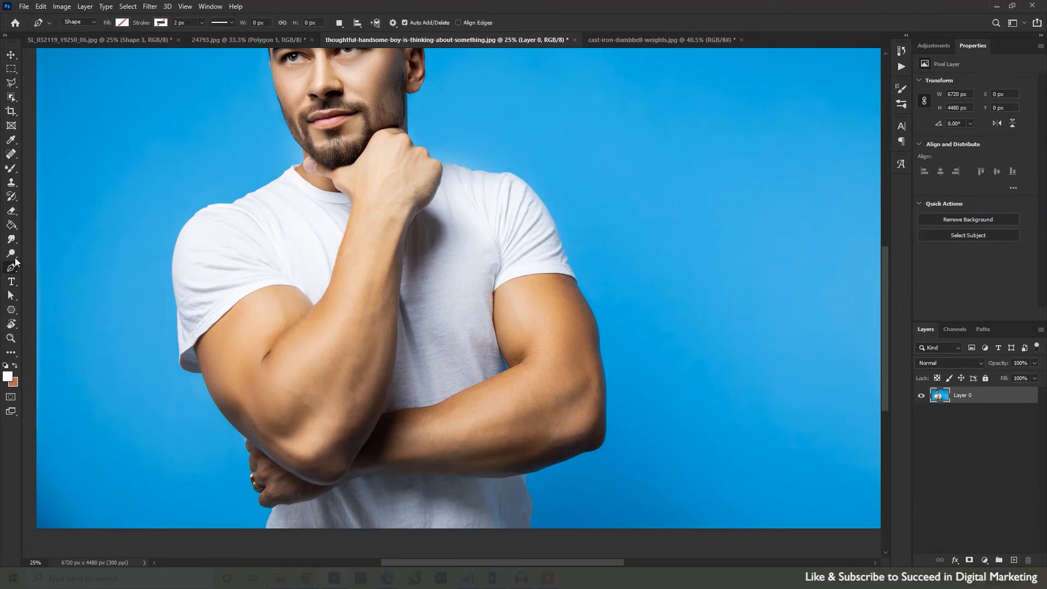
right_click(14, 269)
click(48, 268)
key(ctrl+plus)
key(ctrl+plus)
key(ctrl+plus)
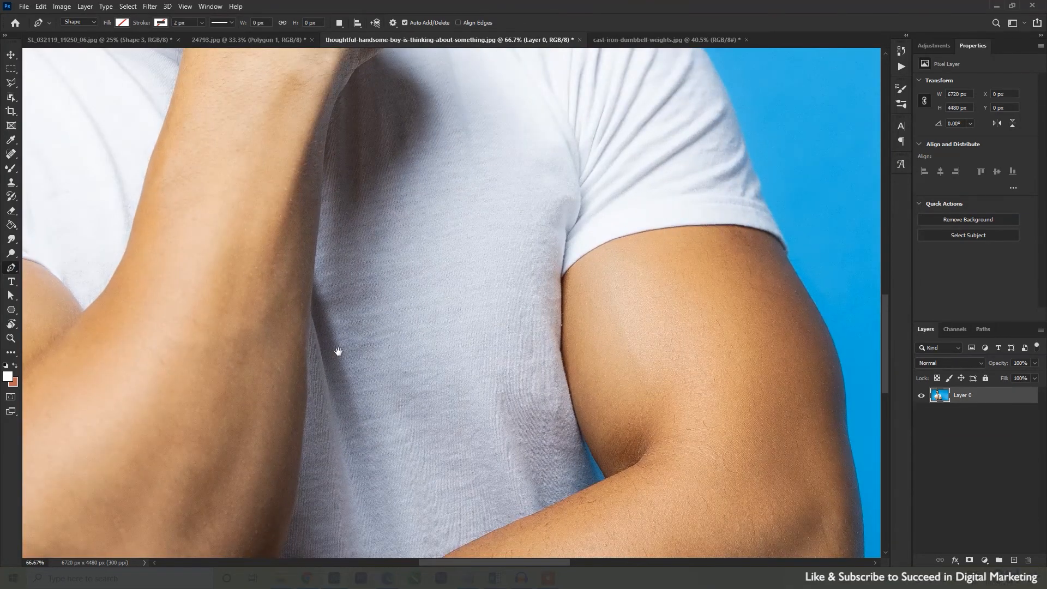
drag(339, 352, 470, 83)
drag(346, 409, 512, 151)
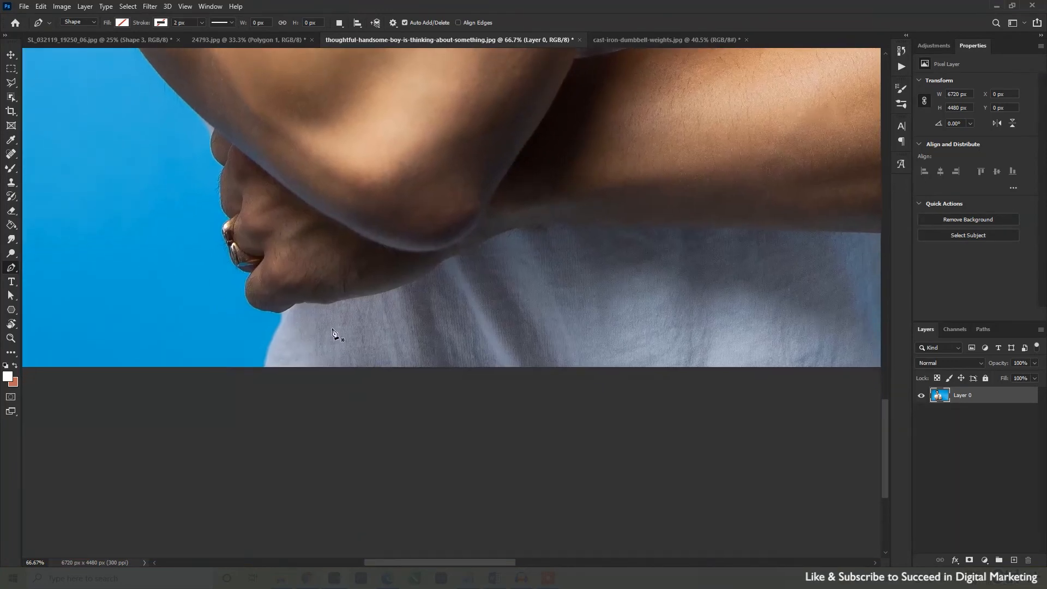
click(265, 365)
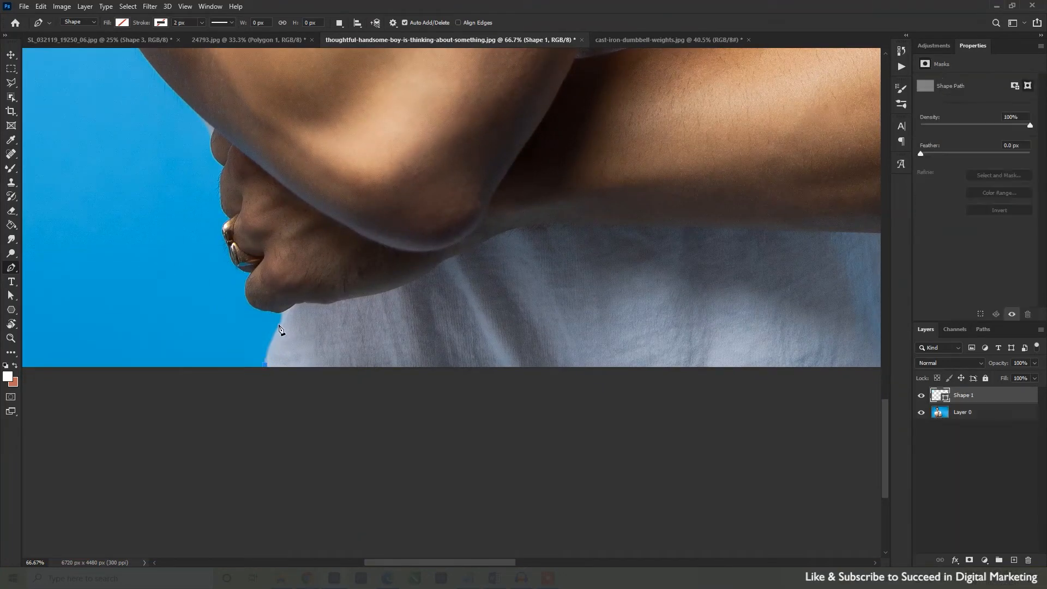
Step: Trace the path up the shirt's edge and around the lowest finger of the hand, breaking the handle at the shirt
drag(274, 327, 290, 313)
alt+click(278, 322)
click(279, 321)
drag(250, 276, 266, 249)
Step: Continue the path around the outer edge of the gold ring with closely spaced anchors
drag(342, 256, 381, 298)
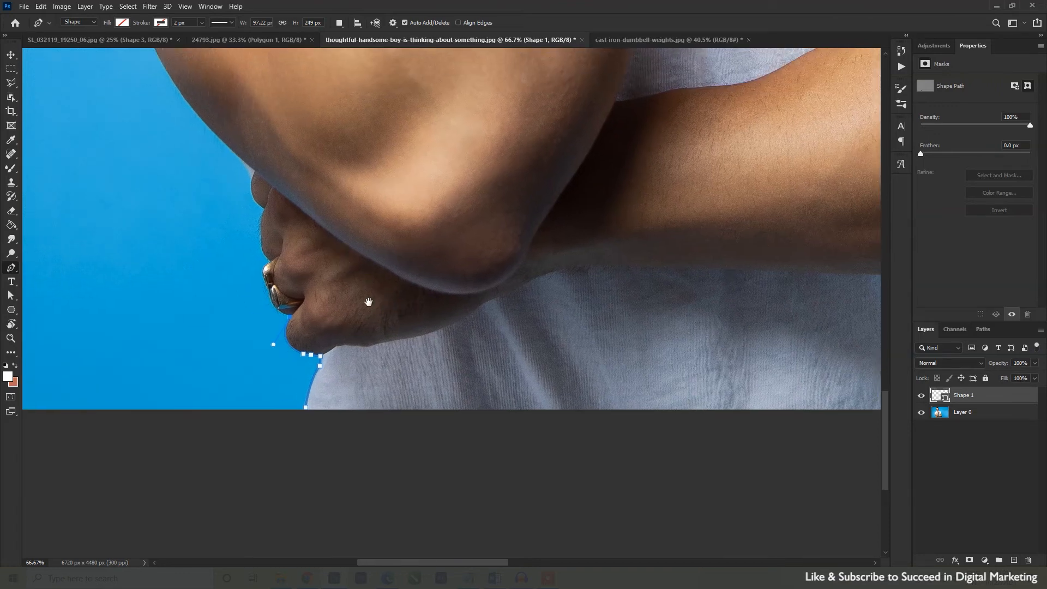
drag(268, 289, 263, 272)
click(264, 279)
click(263, 271)
click(270, 261)
click(266, 256)
Step: Trace the outline of the finger above the ring with short path segments up to the next finger
key(ctrl+plus)
key(ctrl+plus)
key(ctrl+minus)
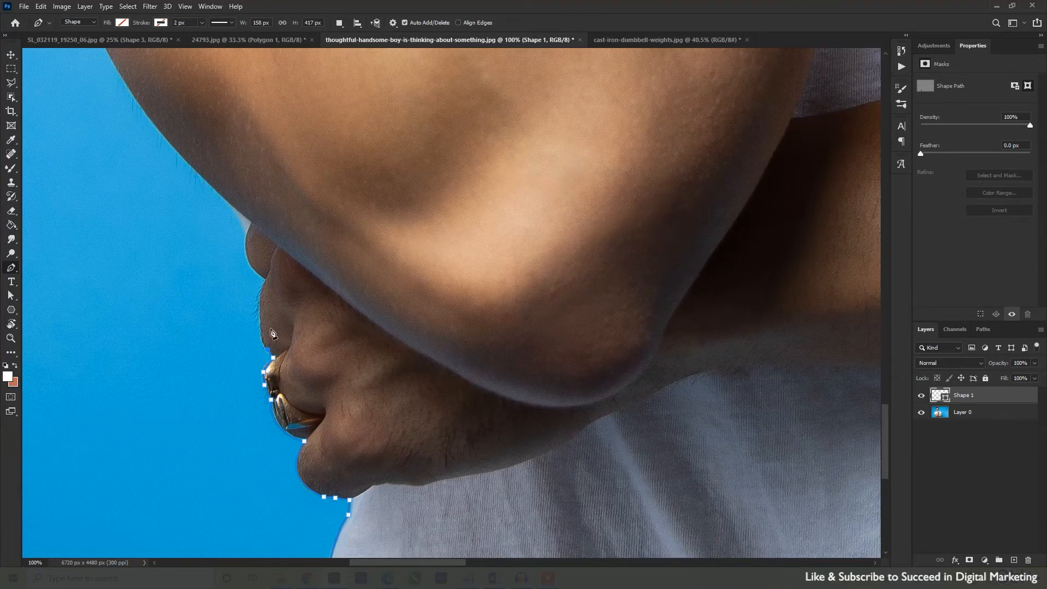
click(263, 319)
key(ctrl+z)
click(268, 350)
click(262, 331)
click(260, 314)
click(264, 282)
Step: Curve the path around the uppermost finger to the arm and remove the outgoing handle at that anchor
click(252, 224)
drag(269, 207, 270, 186)
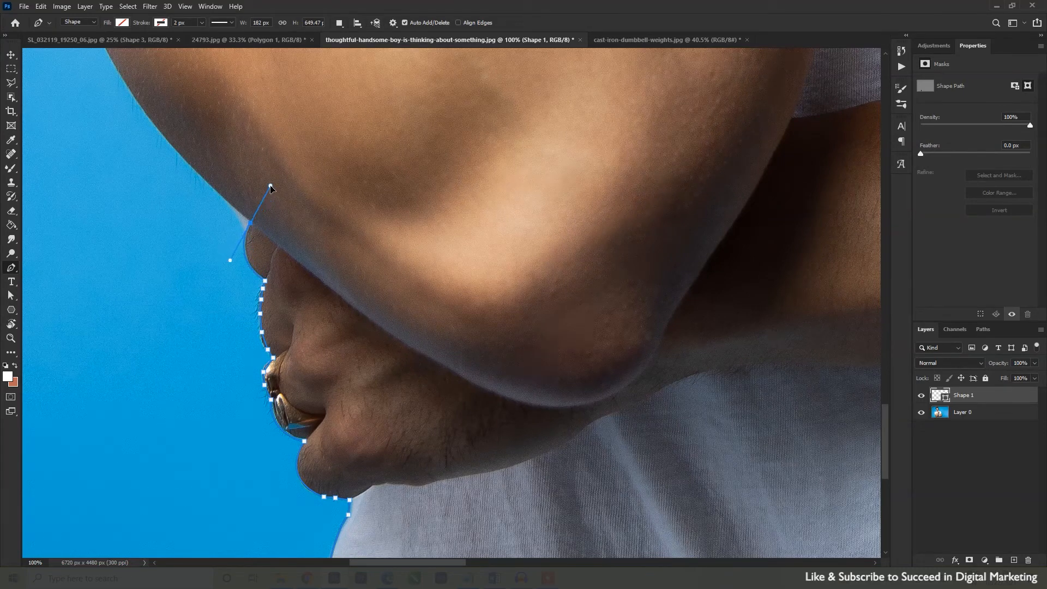
click(251, 226)
Step: Extend the path along the outer edge of the arm to the shirt sleeve and remove the outgoing handle there
key(r)
drag(437, 194, 504, 313)
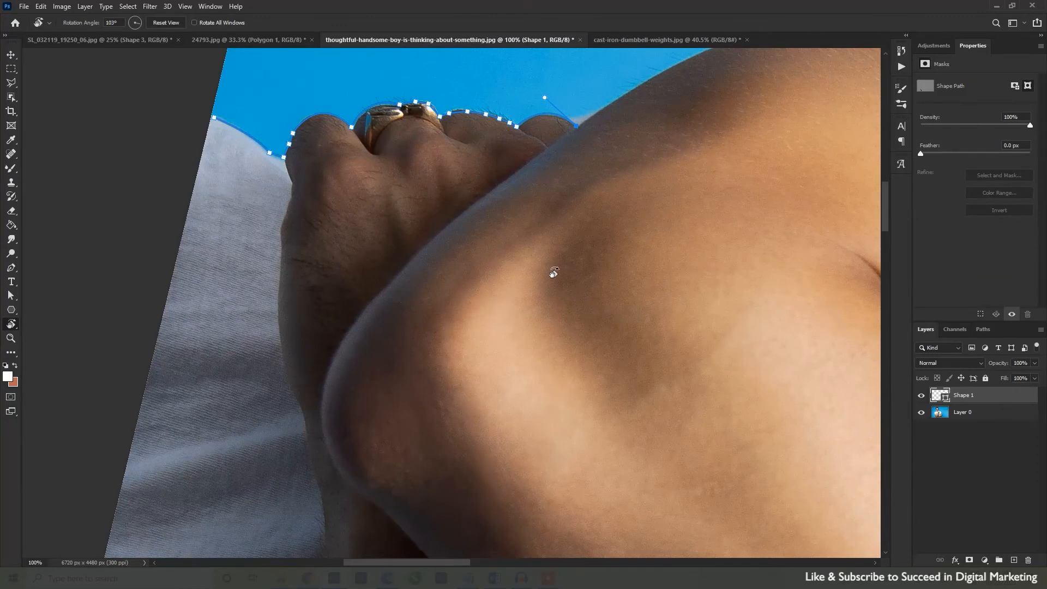
drag(608, 243, 325, 381)
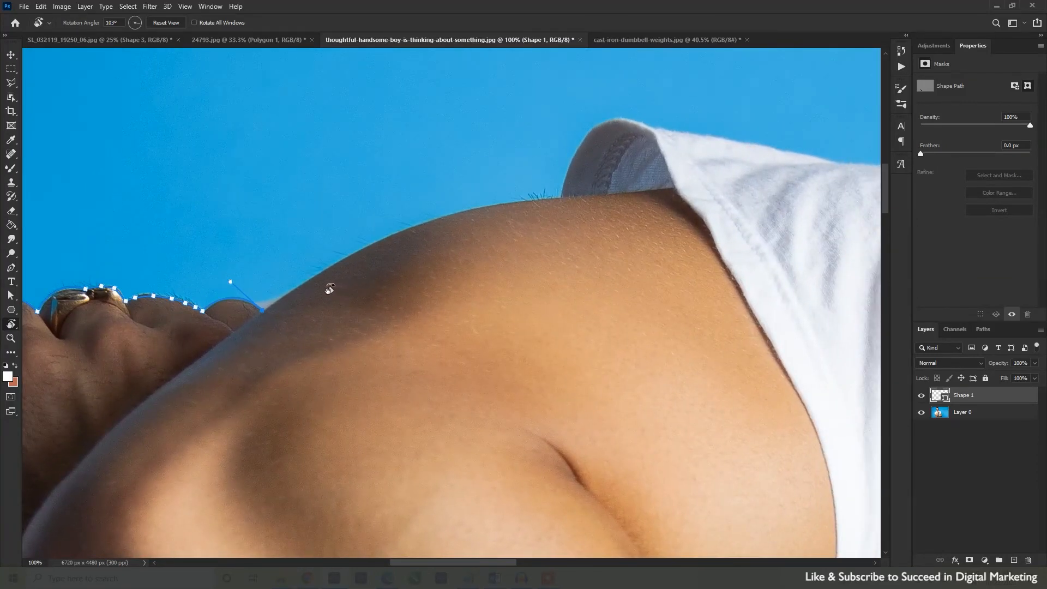
key(p)
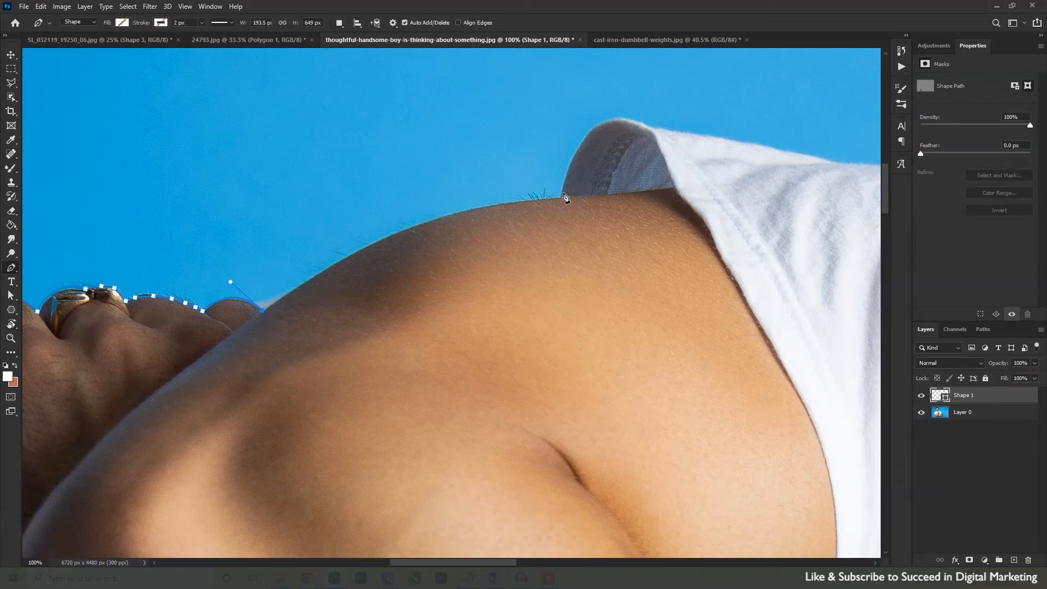
drag(562, 196, 709, 202)
alt+click(563, 197)
Step: Trace the path around the sleeve opening and along the first part of the sleeve's outer edge
drag(653, 127, 330, 225)
alt+click(653, 127)
click(334, 223)
click(376, 228)
click(440, 241)
Step: Curve the path around the shoulder, remove the outgoing handle, and continue along the top of the shoulder with short segments
drag(521, 262, 326, 149)
drag(604, 292, 663, 438)
alt+click(602, 290)
drag(662, 370, 599, 243)
click(562, 200)
click(568, 262)
click(558, 322)
click(570, 372)
click(582, 402)
Step: Continue the path along the shirt's shoulder edge up to the neck with closely spaced anchors
drag(588, 442, 431, 127)
click(432, 125)
click(440, 156)
click(448, 183)
click(466, 229)
click(481, 257)
click(493, 276)
click(486, 315)
click(504, 331)
click(548, 334)
Step: Trace the outline of the jaw and cheek up to the brow with short path segments
drag(670, 360, 390, 353)
click(301, 310)
click(334, 302)
click(426, 287)
click(476, 282)
click(551, 280)
click(589, 281)
click(612, 282)
Step: Trace the outline from the brow along the forehead hairline to the front of the hair
drag(718, 310, 543, 282)
click(536, 257)
click(591, 259)
click(639, 256)
click(667, 257)
click(689, 256)
click(719, 242)
Step: Rotate the view to 49° and trace the front contour of the hair up toward its top
drag(856, 424, 603, 286)
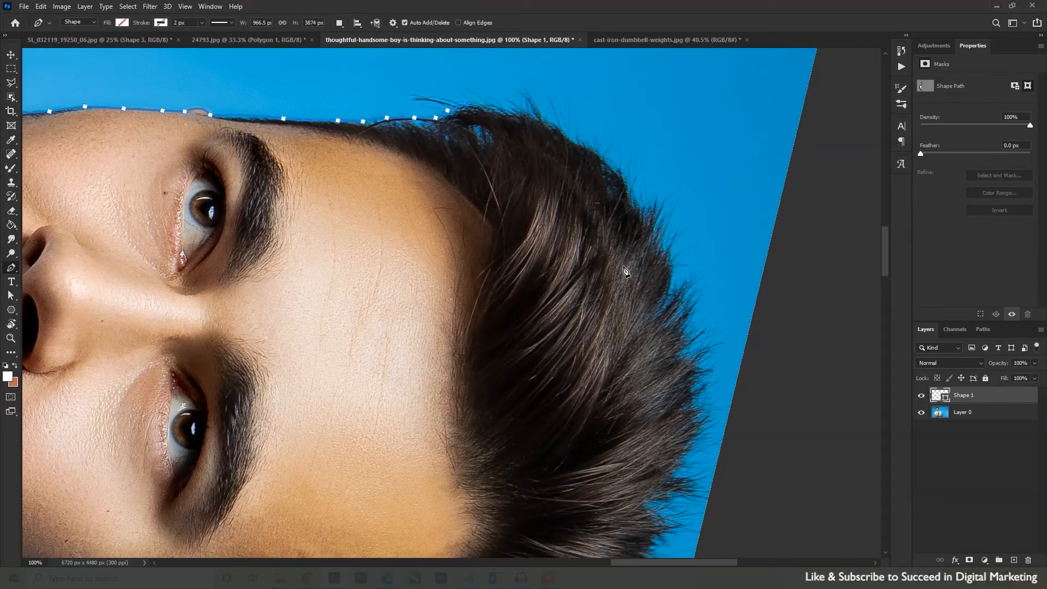
key(r)
drag(650, 296, 518, 218)
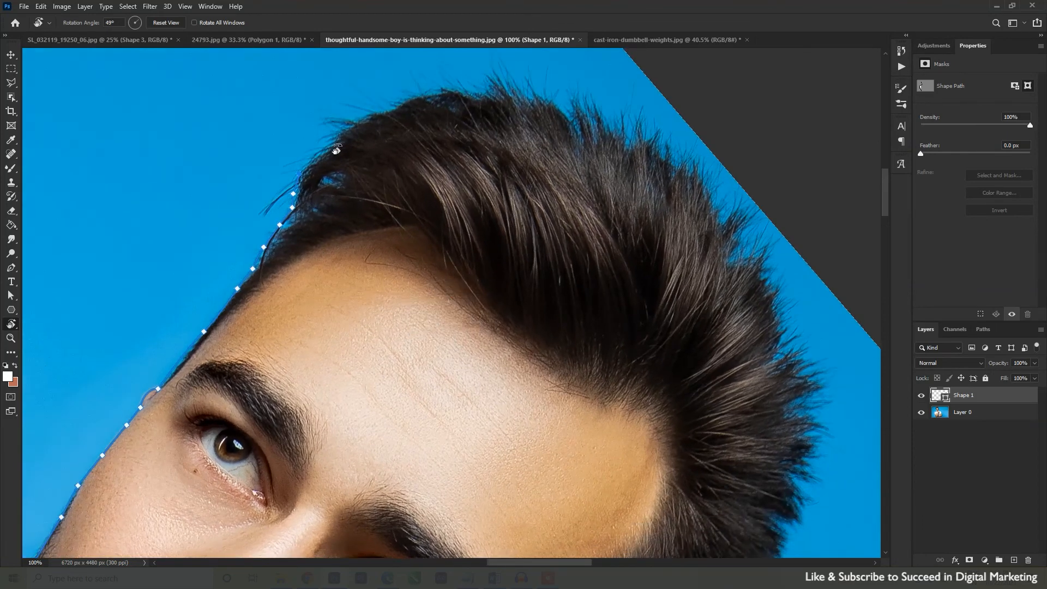
key(p)
click(319, 154)
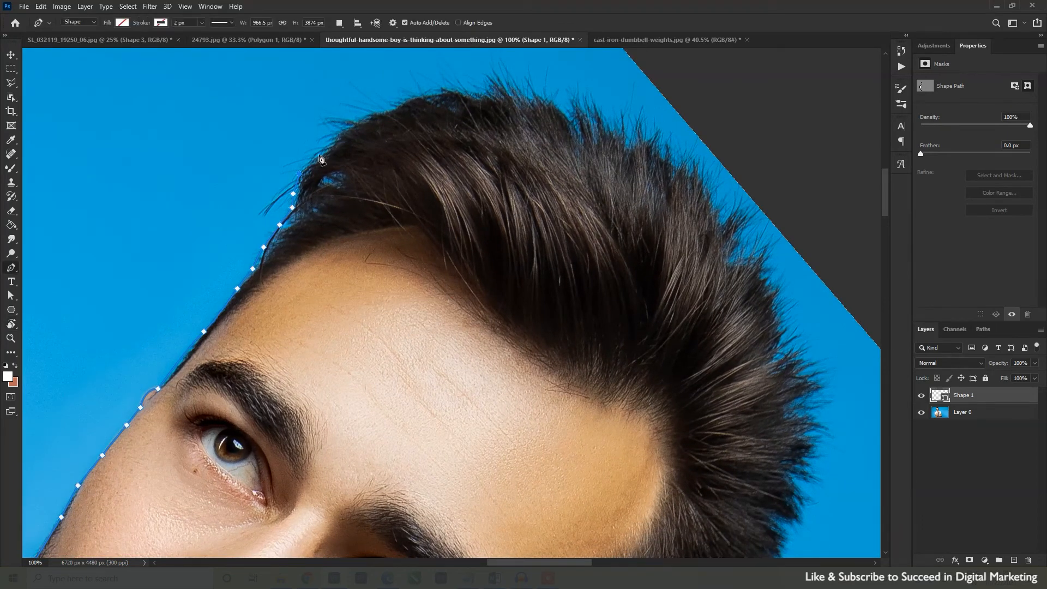
click(330, 142)
click(349, 125)
click(399, 105)
click(428, 95)
click(446, 93)
click(473, 96)
Step: Follow the spiky hair tips along the top of the head with closely spaced anchors
click(493, 86)
click(505, 91)
click(520, 93)
click(528, 94)
click(540, 95)
click(565, 110)
click(581, 99)
click(599, 114)
click(619, 116)
click(648, 135)
click(674, 154)
click(696, 170)
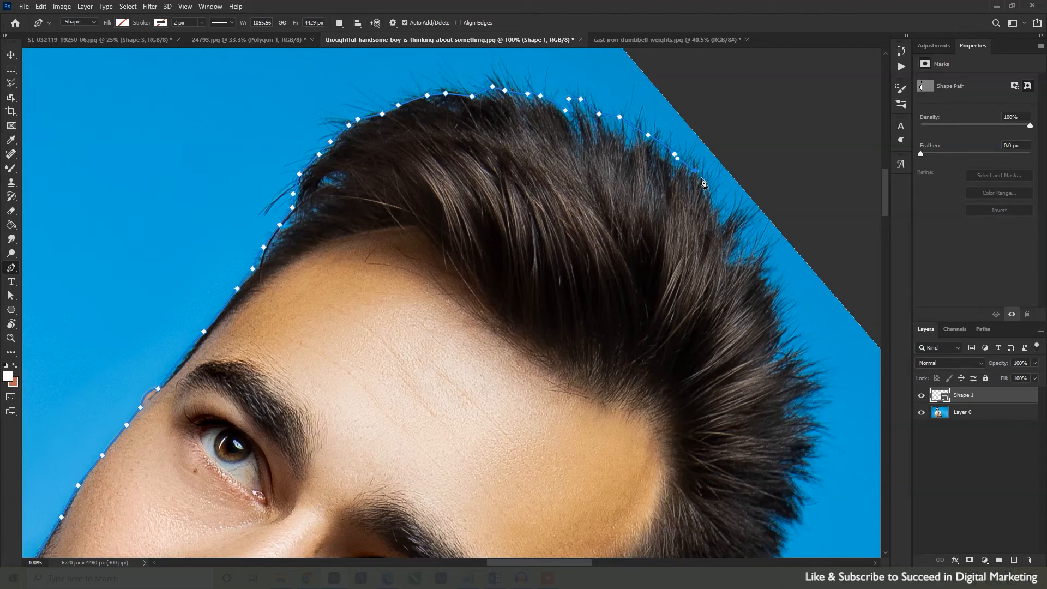
Step: Reset the view rotation and trace the remaining hair tips over the crown to the far side of the head
key(r)
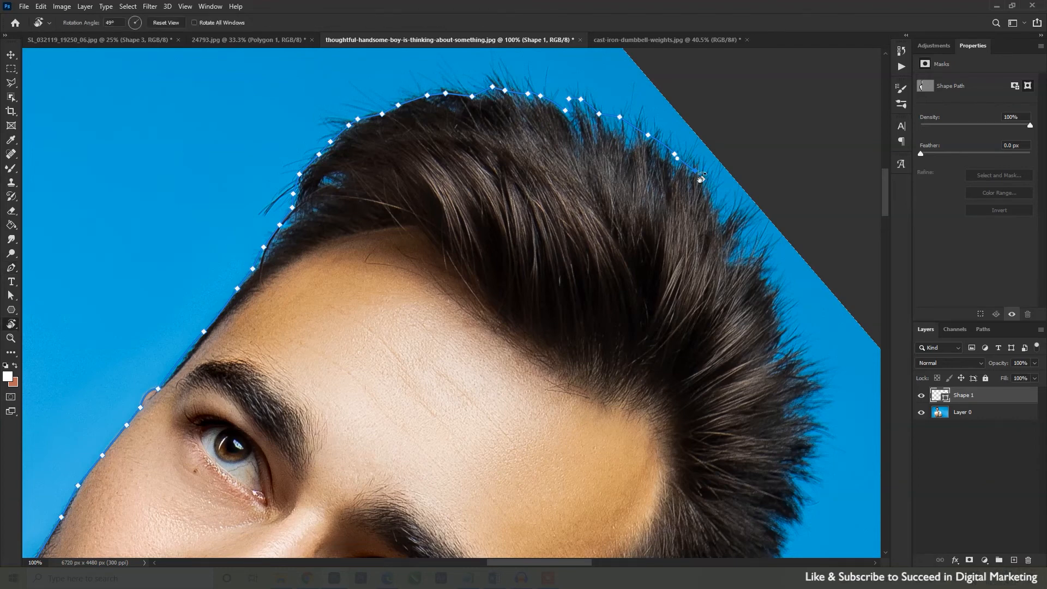
key(Escape)
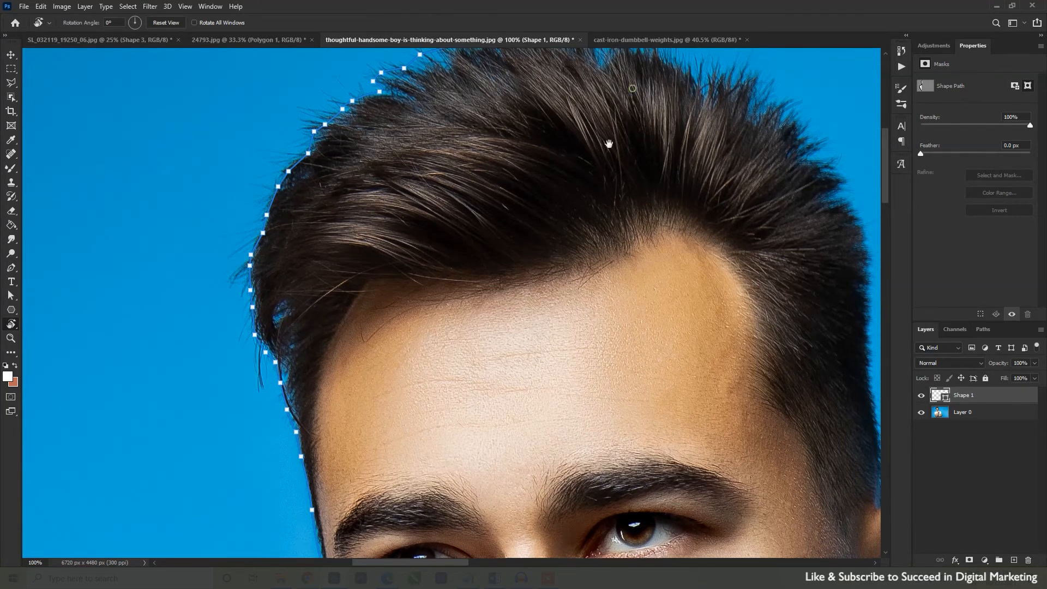
drag(608, 145, 542, 273)
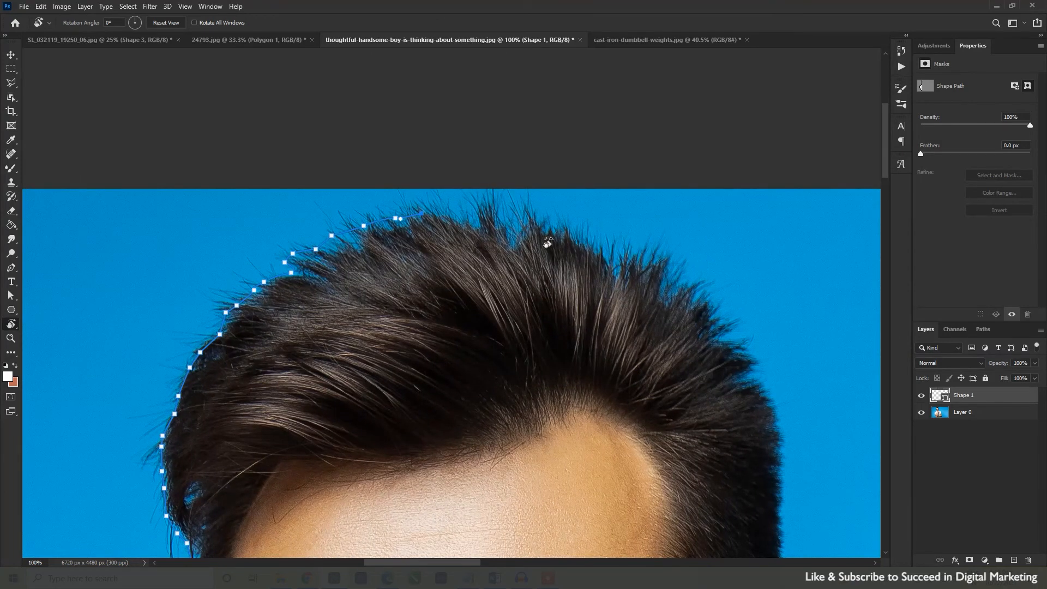
key(p)
click(453, 213)
click(474, 218)
click(486, 200)
click(502, 215)
click(531, 226)
click(538, 226)
click(560, 233)
click(581, 239)
click(594, 243)
click(616, 263)
click(638, 256)
click(669, 266)
Step: Trace the path down the side of the hair toward the ear
scroll(695, 289, down, 5)
click(562, 182)
click(564, 246)
click(567, 284)
click(573, 355)
click(583, 459)
Step: Trace around the outer edge of the ear down to the earlobe
scroll(570, 288, down, 5)
click(570, 285)
click(563, 324)
click(550, 366)
click(537, 390)
click(491, 403)
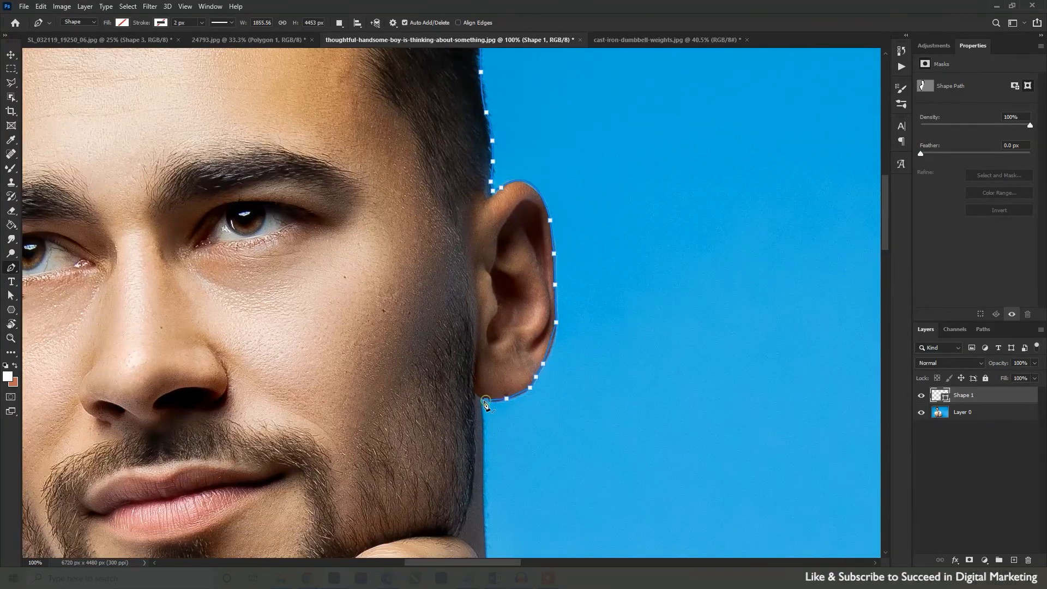
Step: Continue the path down the neck edge and around the first knuckles of the fist under the chin
scroll(490, 402, down, 5)
click(491, 202)
click(492, 303)
click(503, 342)
click(514, 361)
click(546, 376)
Step: Trace around the last knuckle and along the shirt's upper edge to the start of the shoulder curve
scroll(545, 382, down, 5)
click(439, 222)
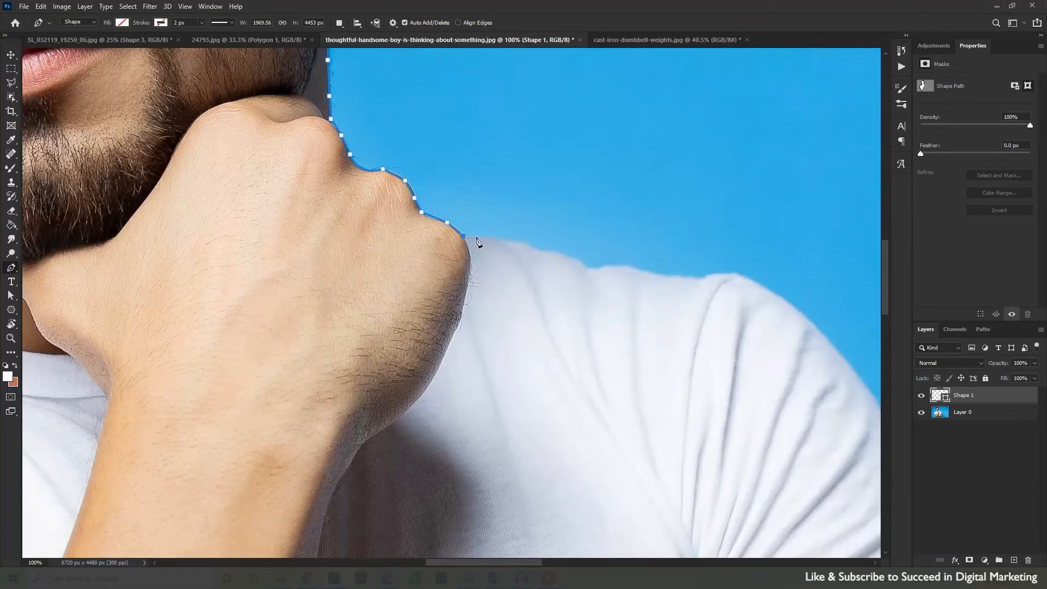
scroll(524, 251, right, 3)
click(476, 248)
click(515, 253)
click(540, 257)
click(566, 260)
click(586, 257)
click(605, 254)
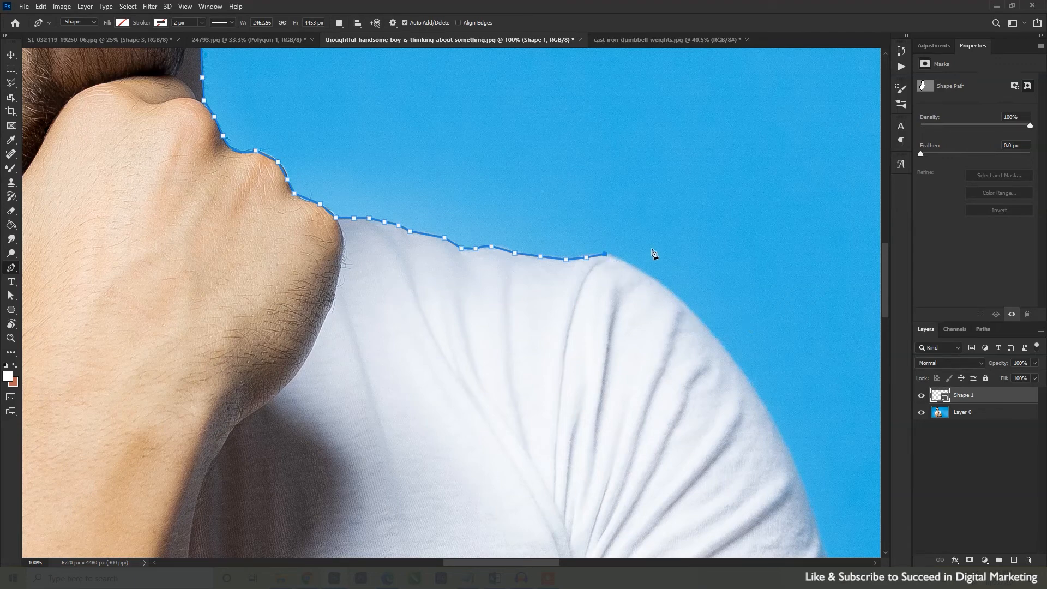
Step: Rotate the view to -56°, curve the path over the shoulder, and remove the last anchor's outgoing handle
key(r)
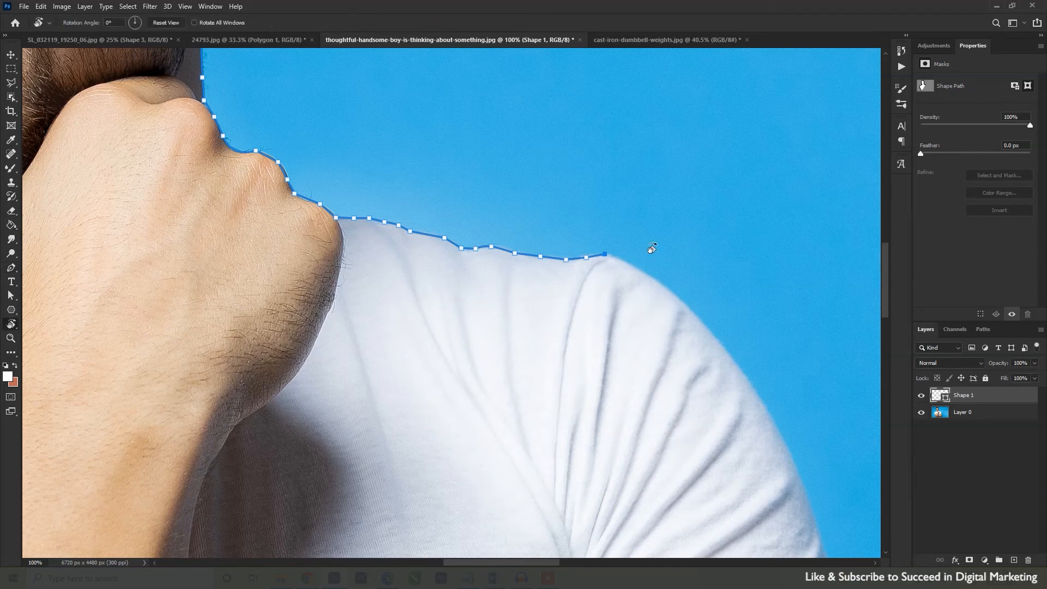
drag(676, 236, 487, 192)
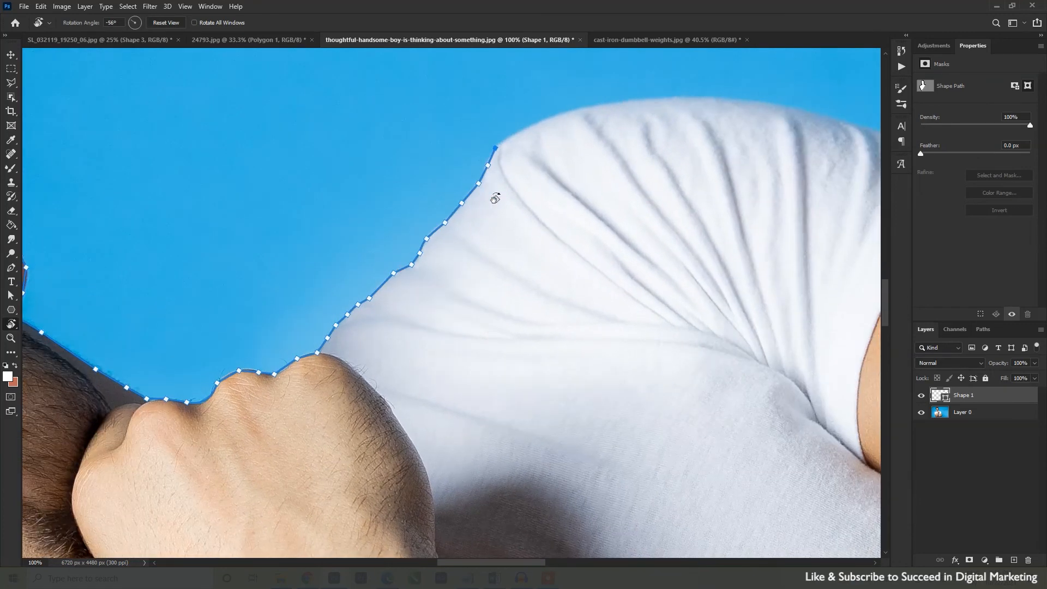
drag(589, 180, 269, 250)
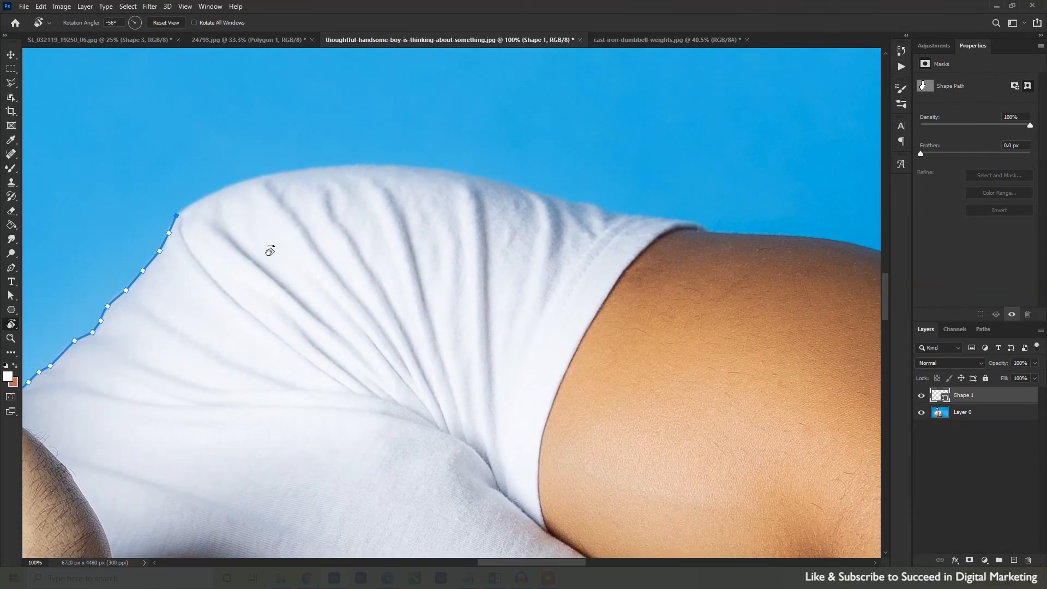
key(p)
click(203, 195)
click(252, 179)
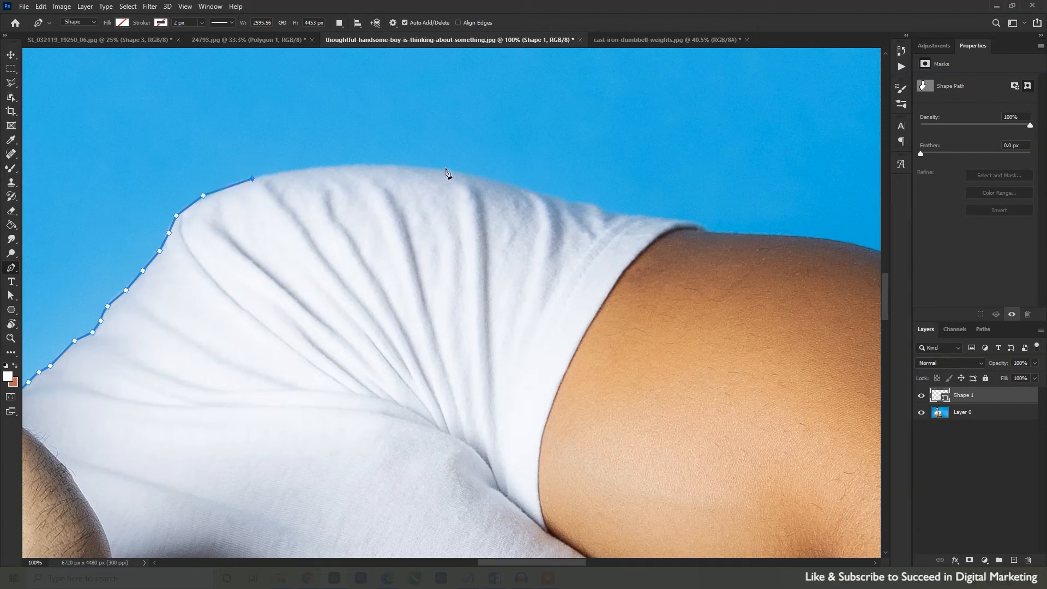
drag(447, 169, 496, 184)
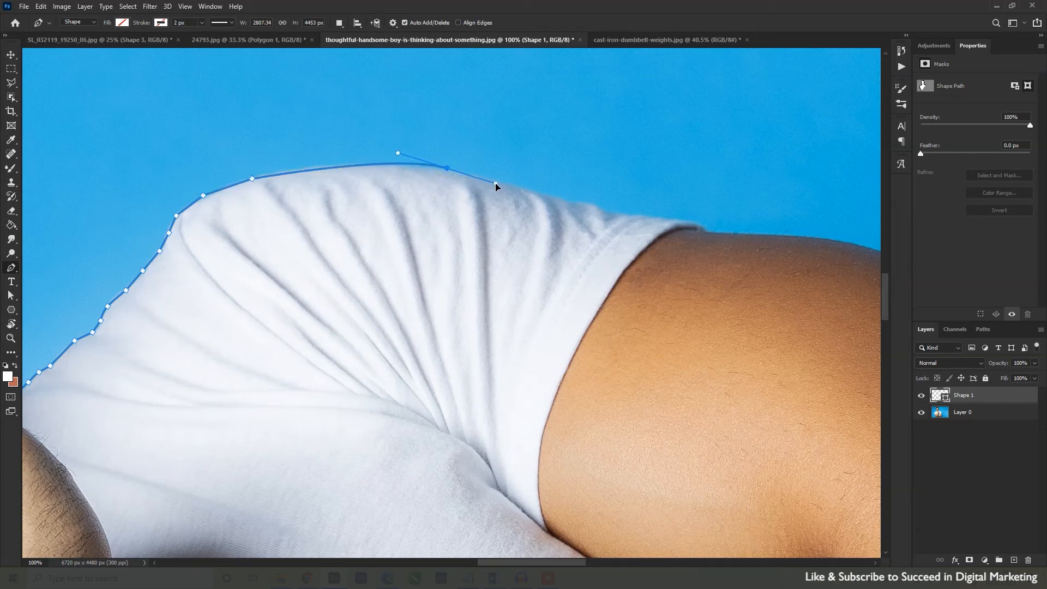
click(448, 169)
Step: Examine the path traced so far around the head and shoulders at normal rotation
key(r)
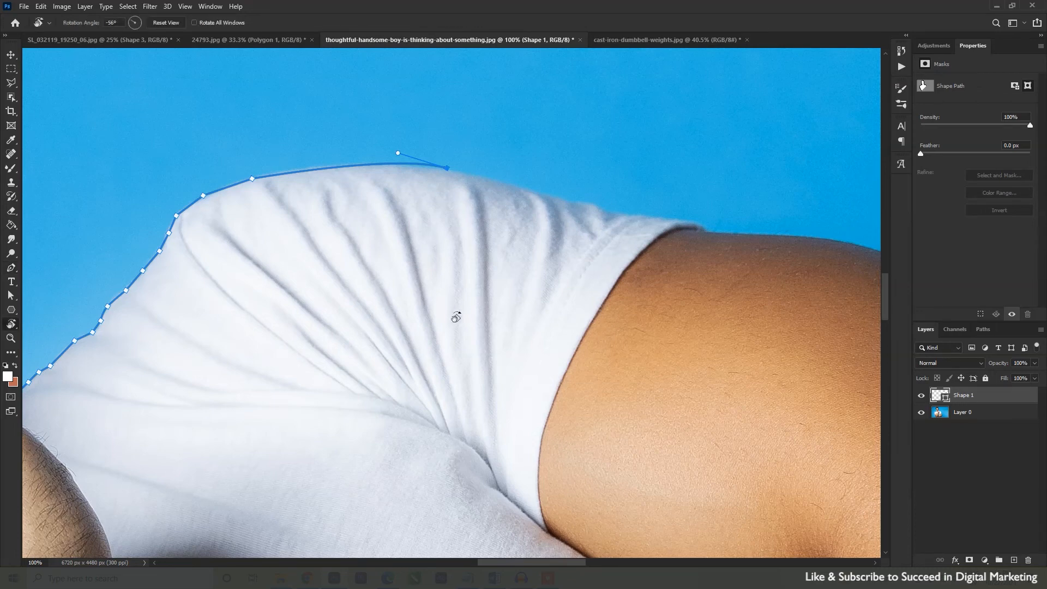
key(Escape)
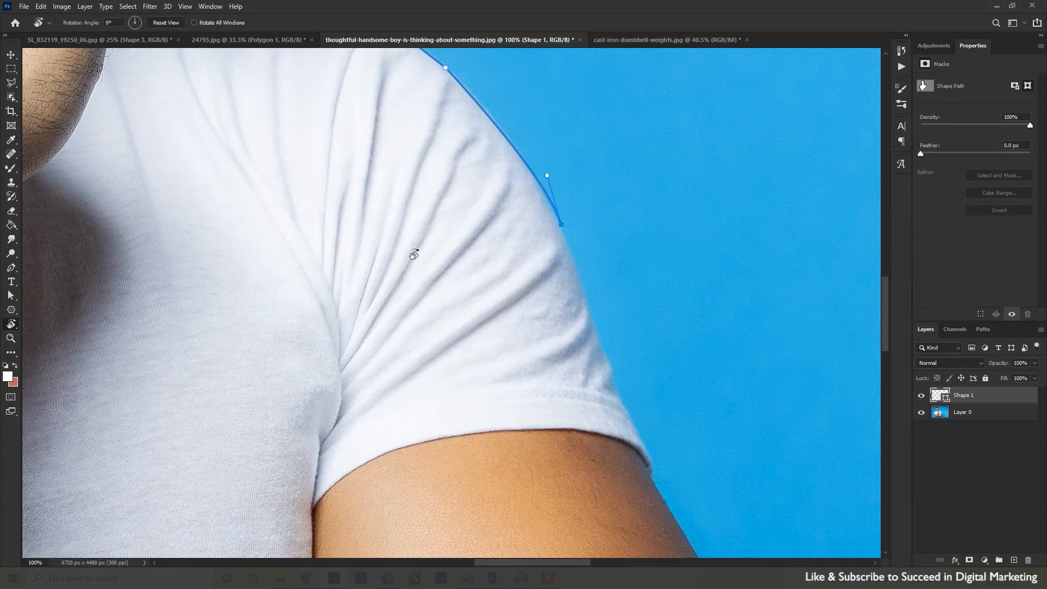
key(ctrl+minus)
key(ctrl+minus)
key(ctrl+minus)
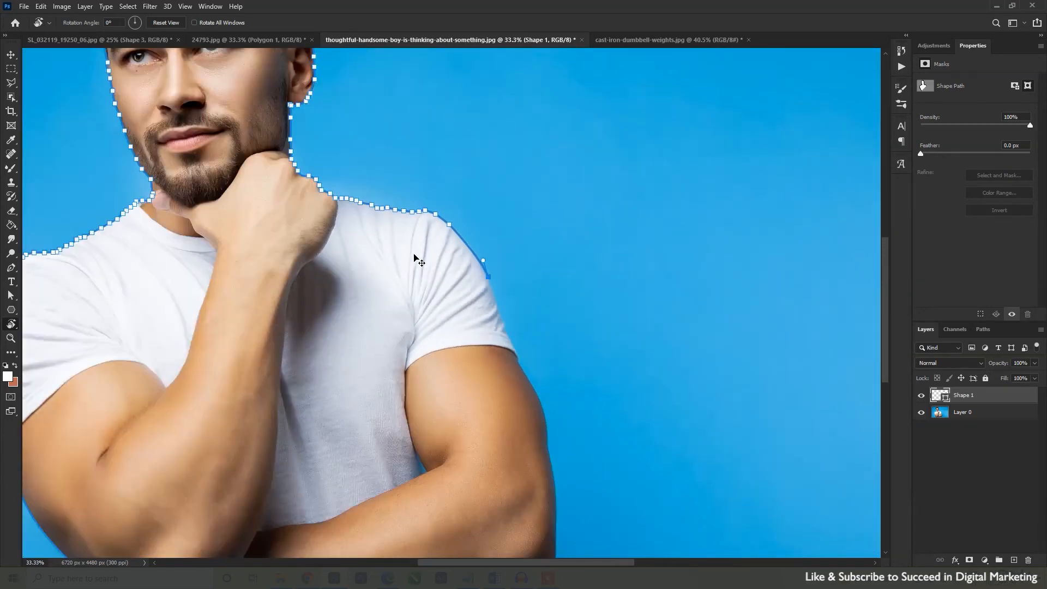
key(ctrl+plus)
key(ctrl+plus)
key(ctrl+plus)
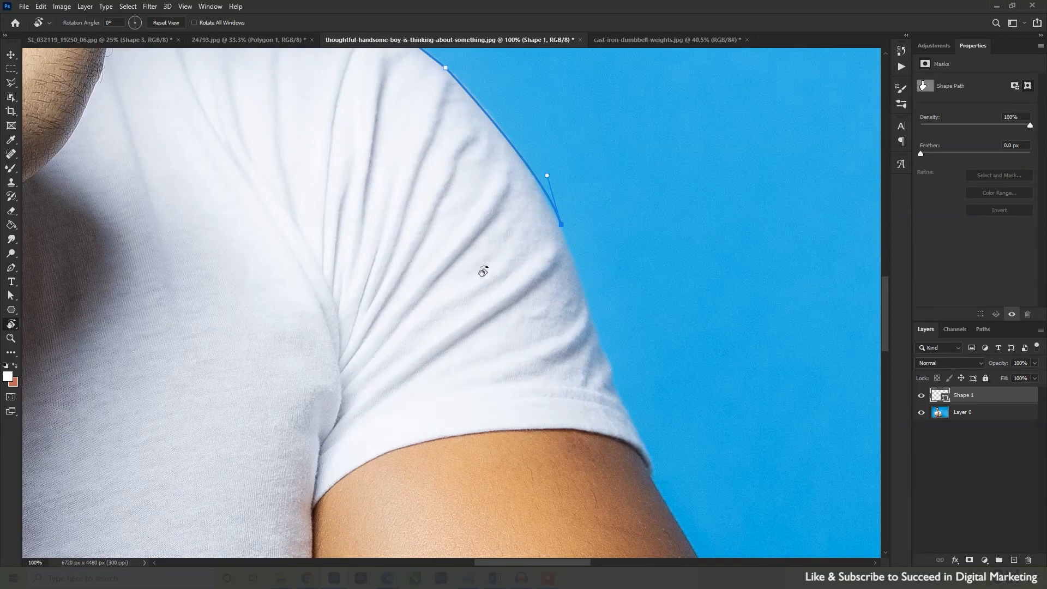
Step: Rotate the view to -80° and trace the sleeve's outer edge down to its hem
drag(479, 264, 399, 222)
drag(535, 230, 363, 303)
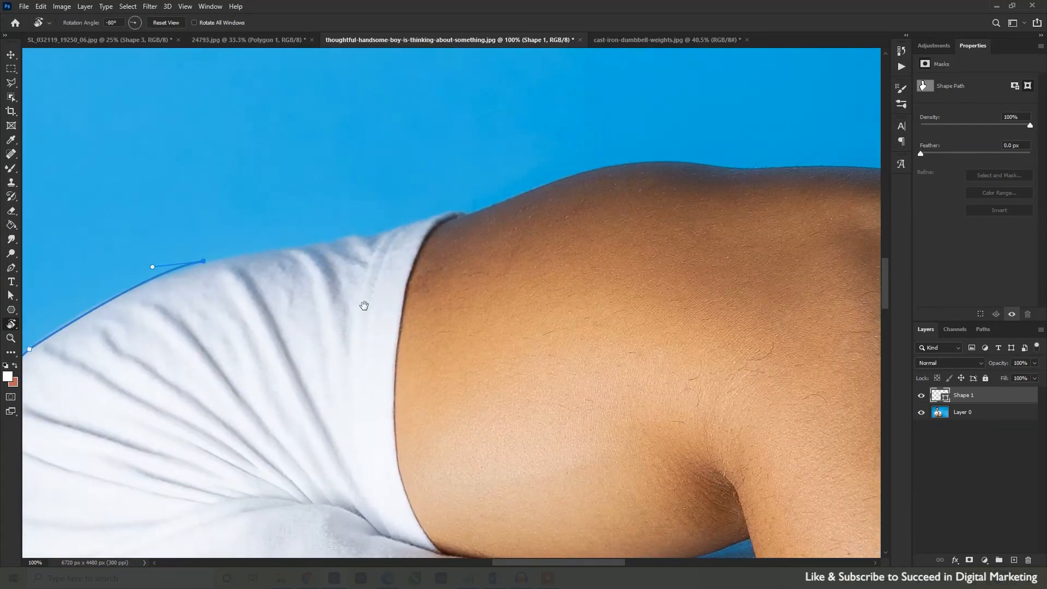
key(p)
click(256, 252)
click(310, 245)
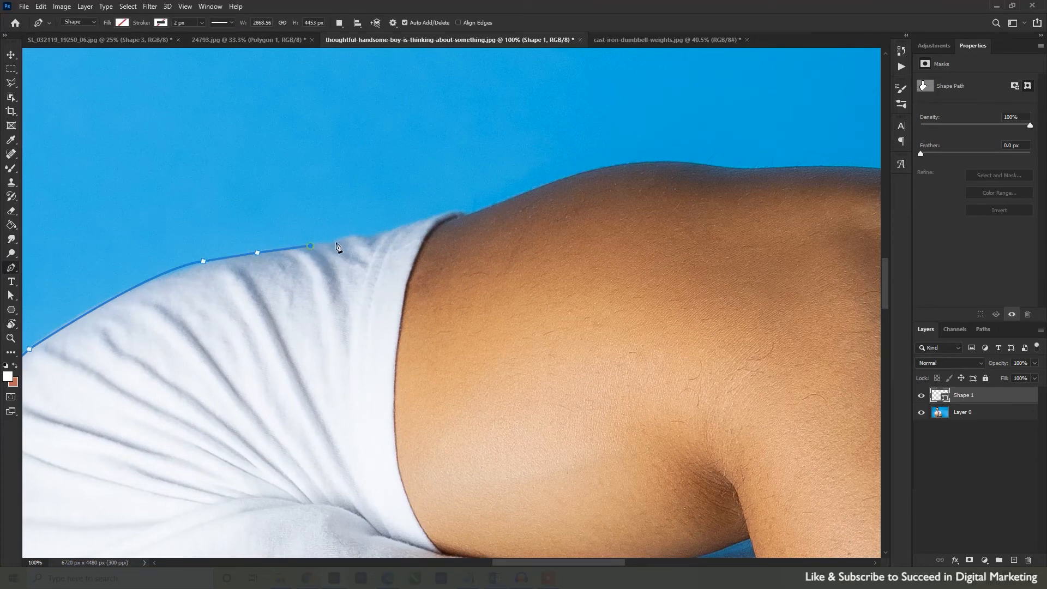
click(341, 240)
click(352, 235)
click(370, 236)
click(396, 228)
click(420, 220)
click(444, 212)
click(464, 212)
Step: Trace the outer edge of the upper arm from the sleeve hem toward the elbow
click(480, 210)
click(560, 179)
click(714, 162)
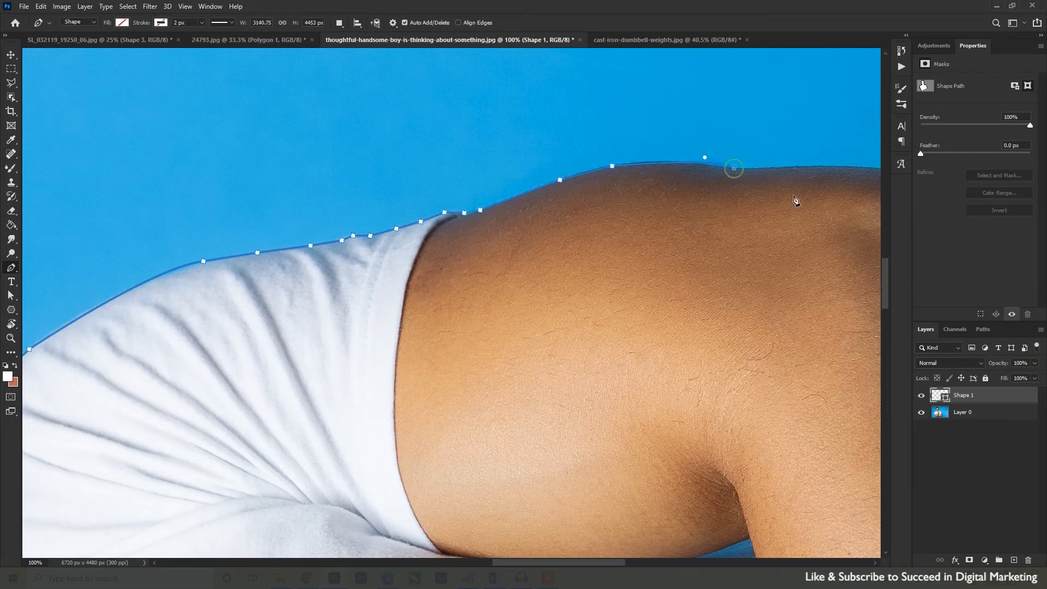
drag(737, 171, 474, 231)
click(565, 240)
click(682, 260)
Step: Continue the path around the elbow and onto the underside of the forearm
drag(769, 322, 715, 185)
drag(648, 214, 641, 295)
click(666, 278)
click(675, 335)
click(682, 372)
click(690, 404)
Step: Reset the view rotation and complete the closed outline down the shirt's side and along the image's lower edge
key(ctrl+minus)
key(r)
key(Escape)
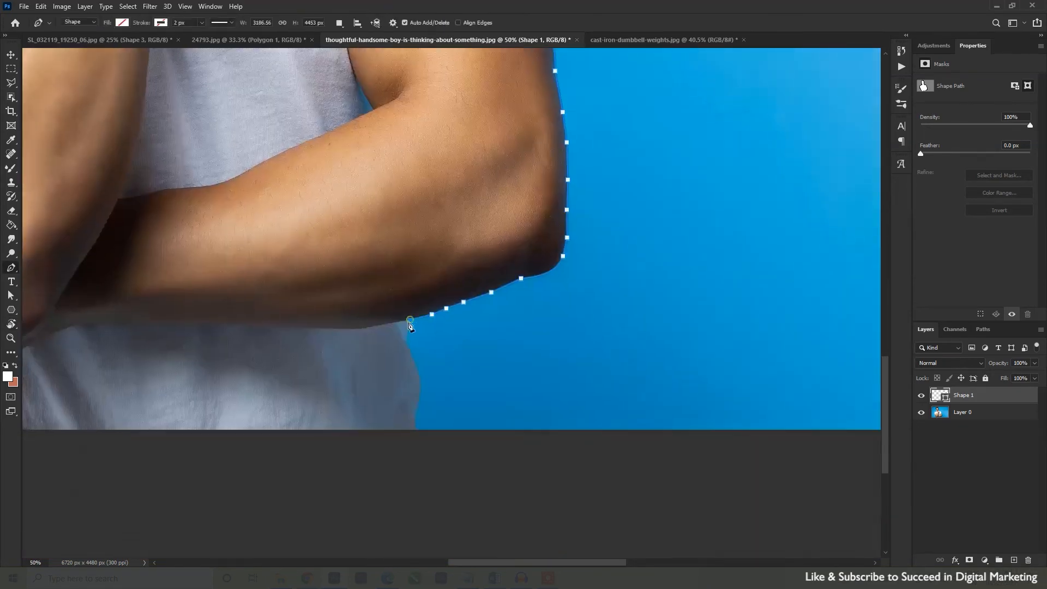
scroll(297, 402, down, 5)
key(ctrl+0)
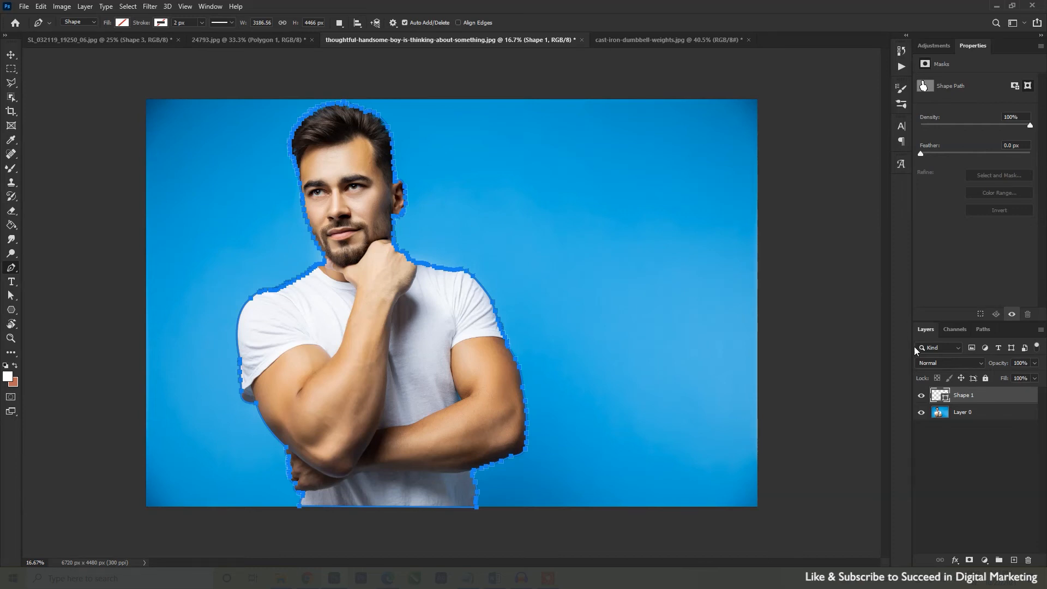
Step: Make a new anti-aliased selection from the Shape 1 path with a feather radius of 0 pixels
click(969, 417)
click(966, 399)
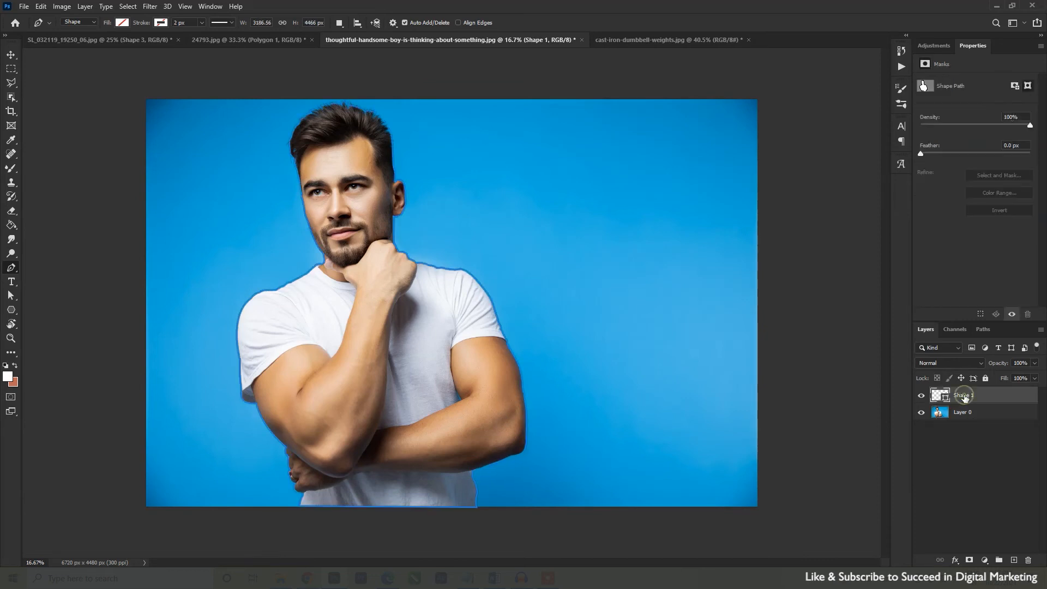
right_click(365, 268)
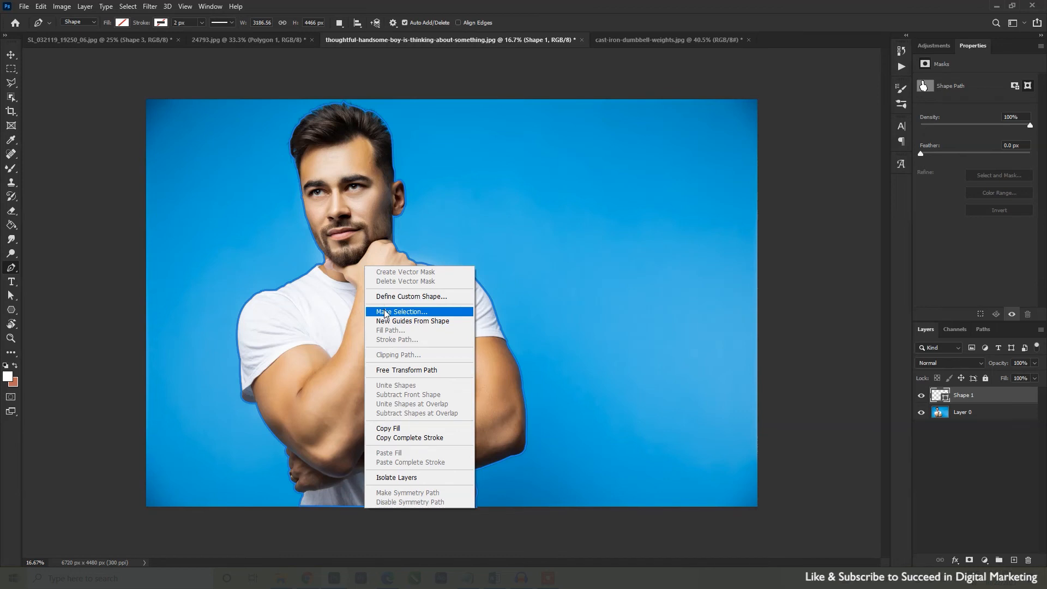
click(401, 312)
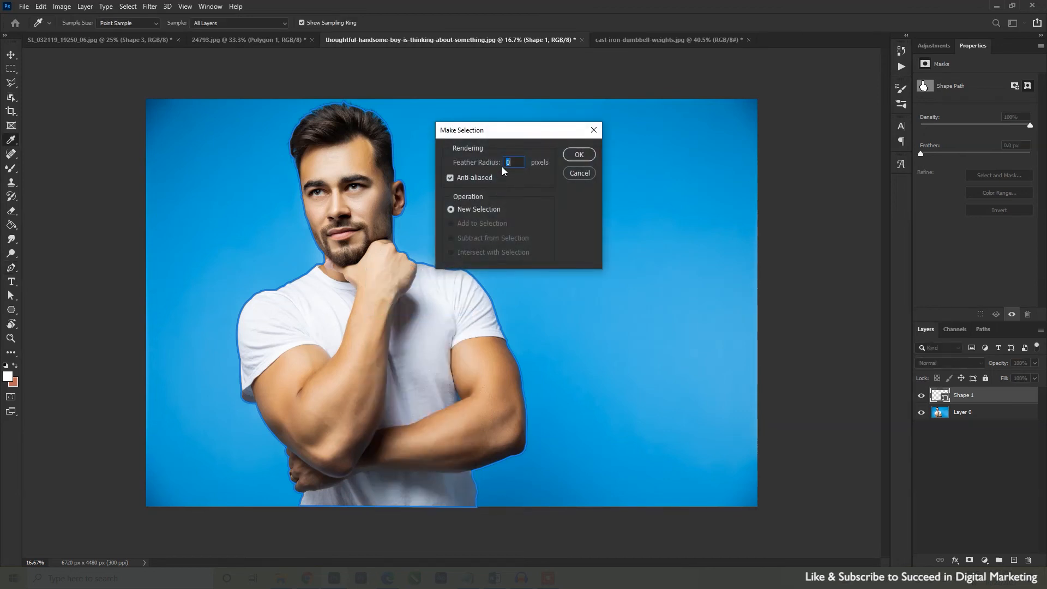
click(579, 154)
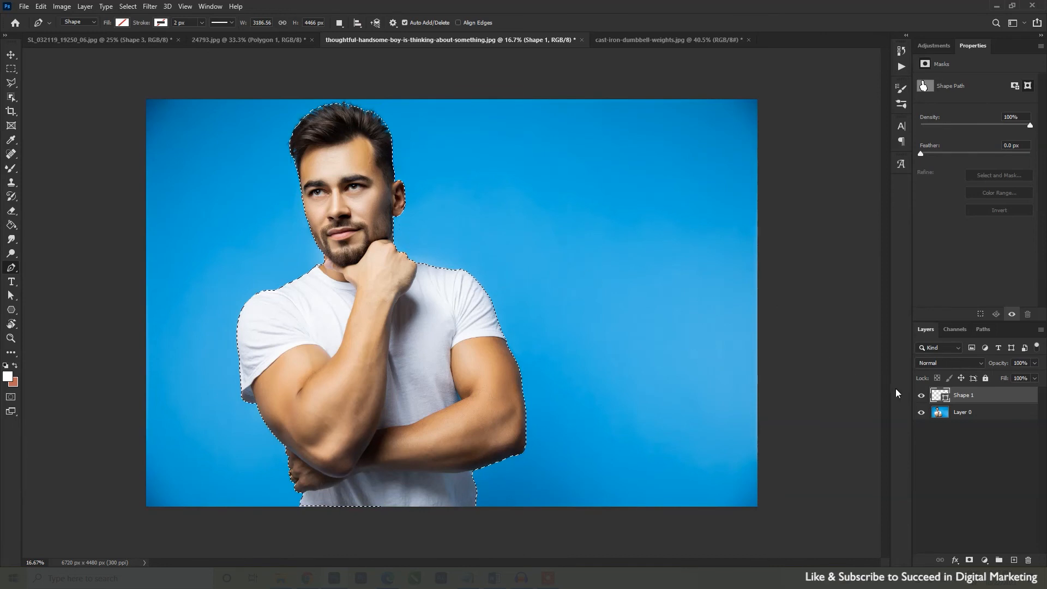
Step: Copy the selected man from Layer 0 onto a new layer and hide Layer 0 and Shape 1
click(970, 413)
key(ctrl+j)
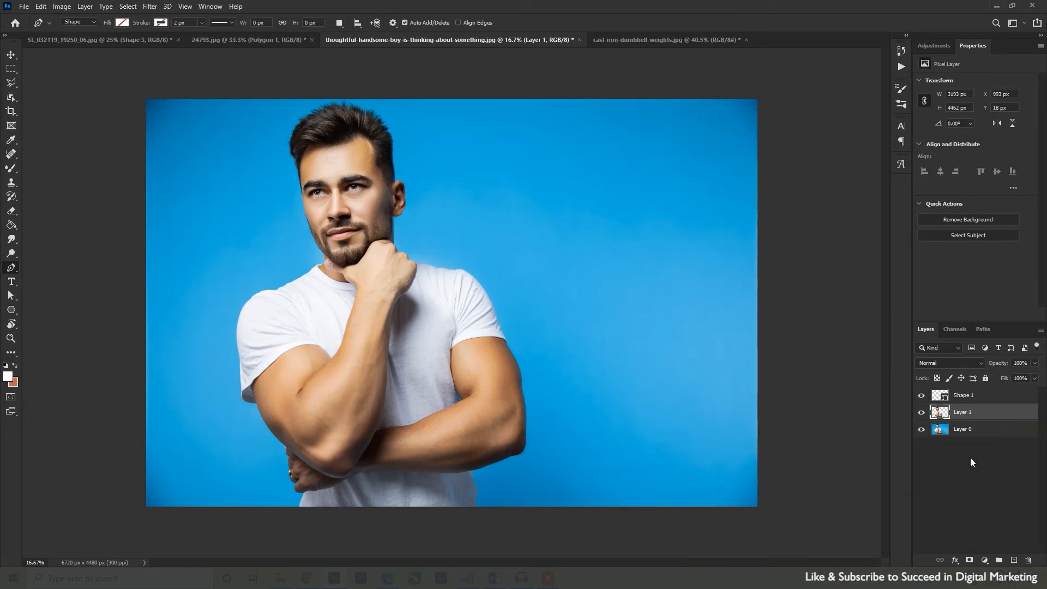
click(922, 430)
click(922, 396)
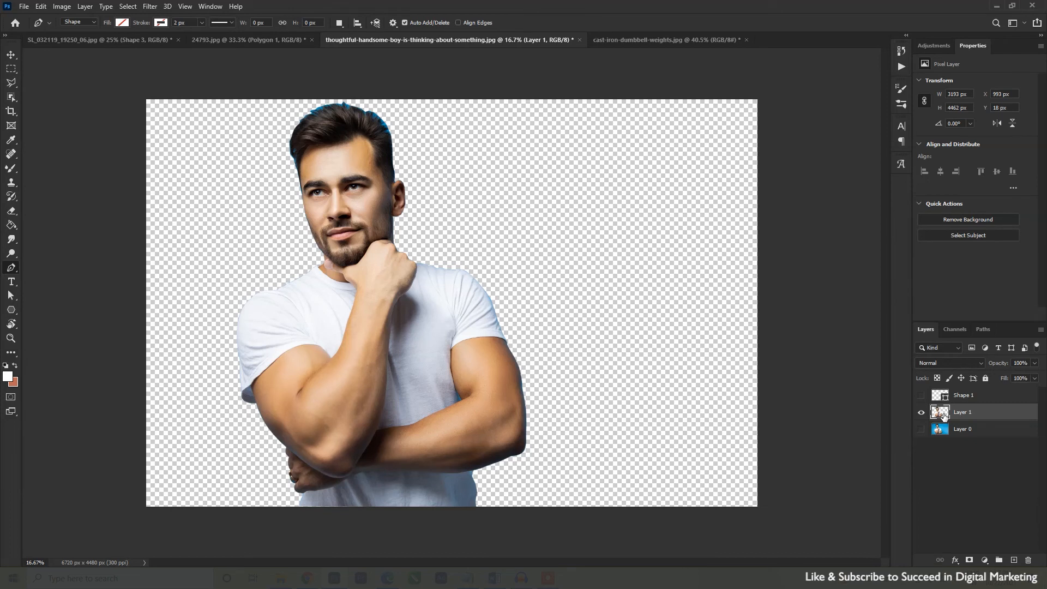
Step: Move the cut-out man into the cast-iron-dumbbell-weights.jpg document with the Move tool
click(12, 56)
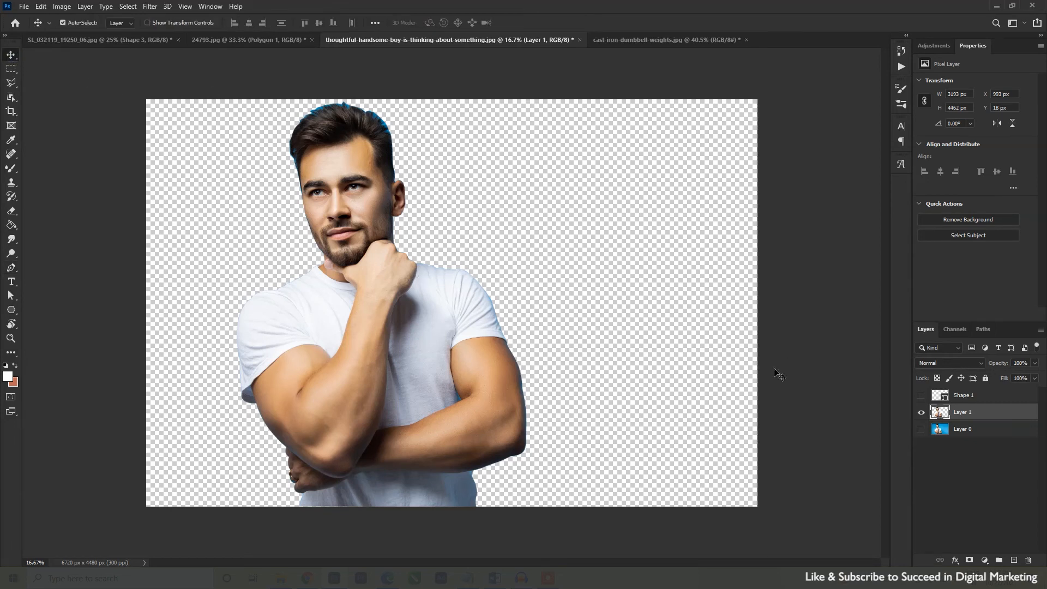
drag(382, 347, 497, 294)
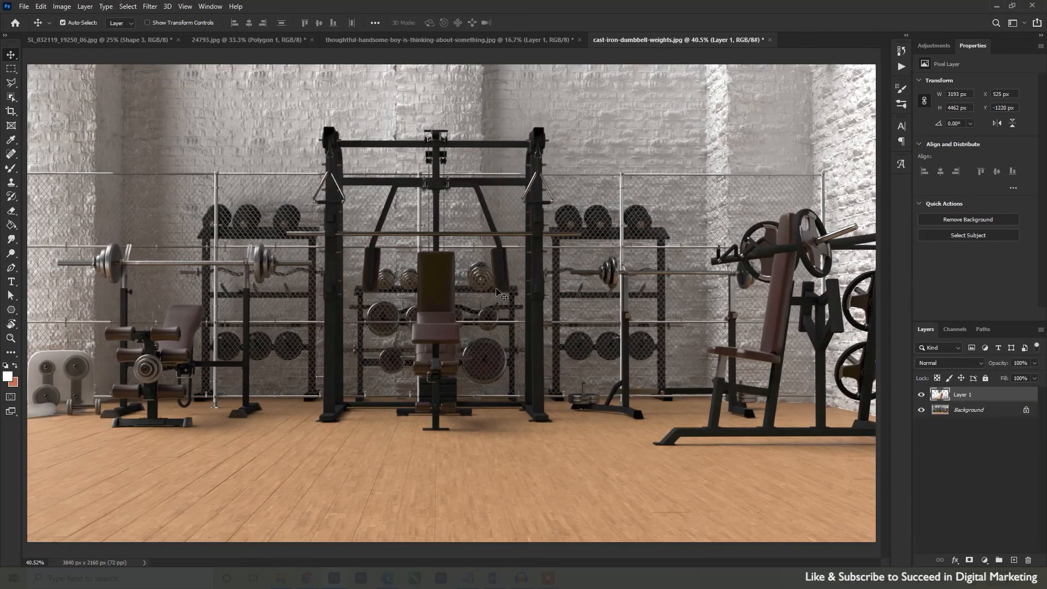
Step: Scale the cut-out man to about 47% with Free Transform and place him at the right side of the gym photo
key(ctrl+minus)
key(ctrl+minus)
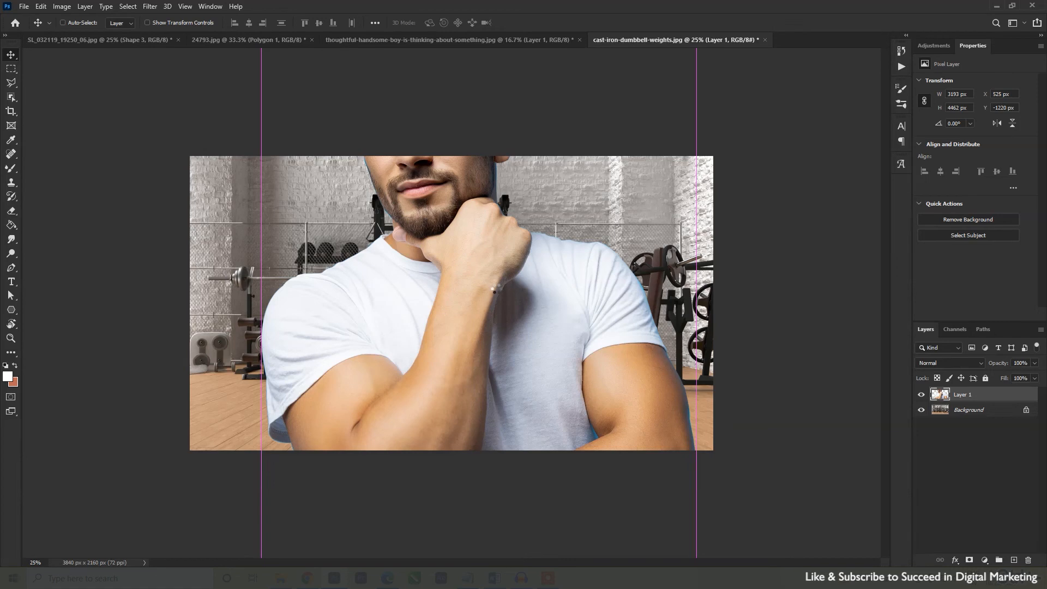
key(ctrl+minus)
key(ctrl+t)
drag(594, 231, 568, 266)
drag(500, 327, 508, 295)
drag(577, 235, 561, 258)
drag(514, 327, 527, 307)
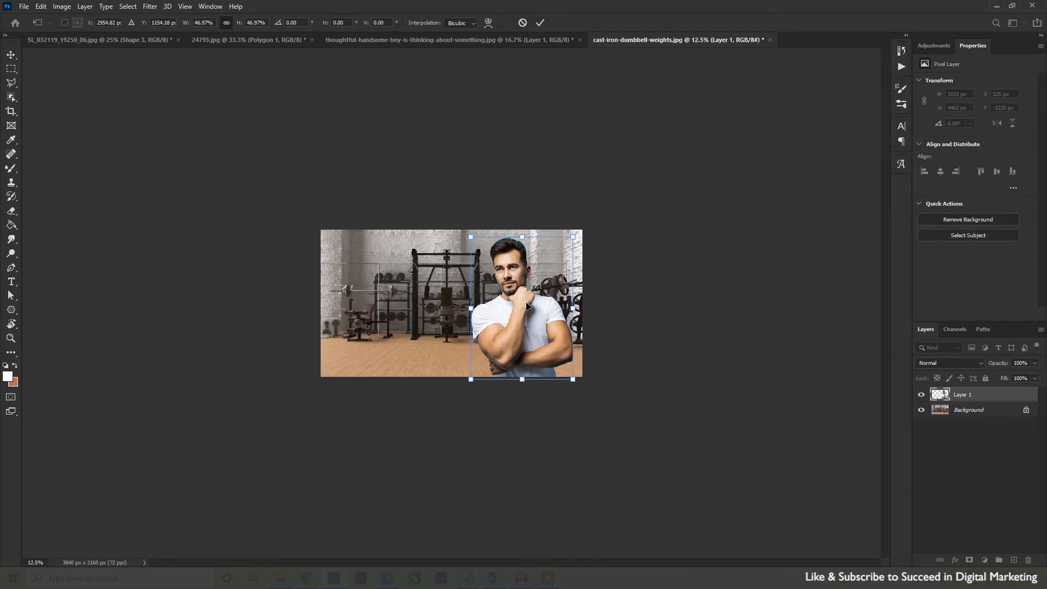
click(538, 25)
key(ctrl+0)
key(ctrl+minus)
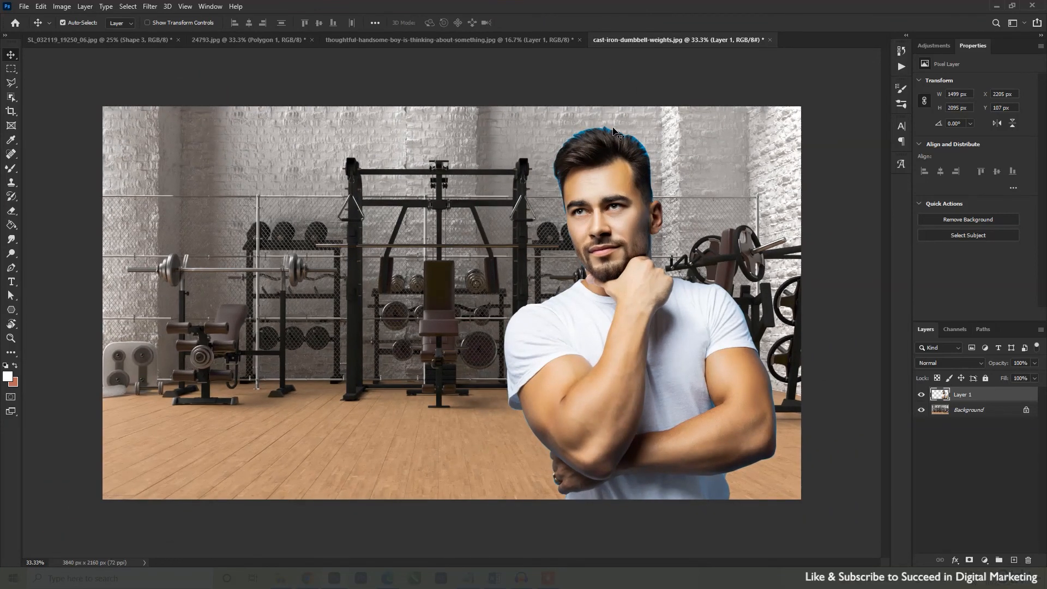
Step: Cycle the man's layer through the blend modes from Dissolve to Difference and restore it to Normal
key(shift+plus)
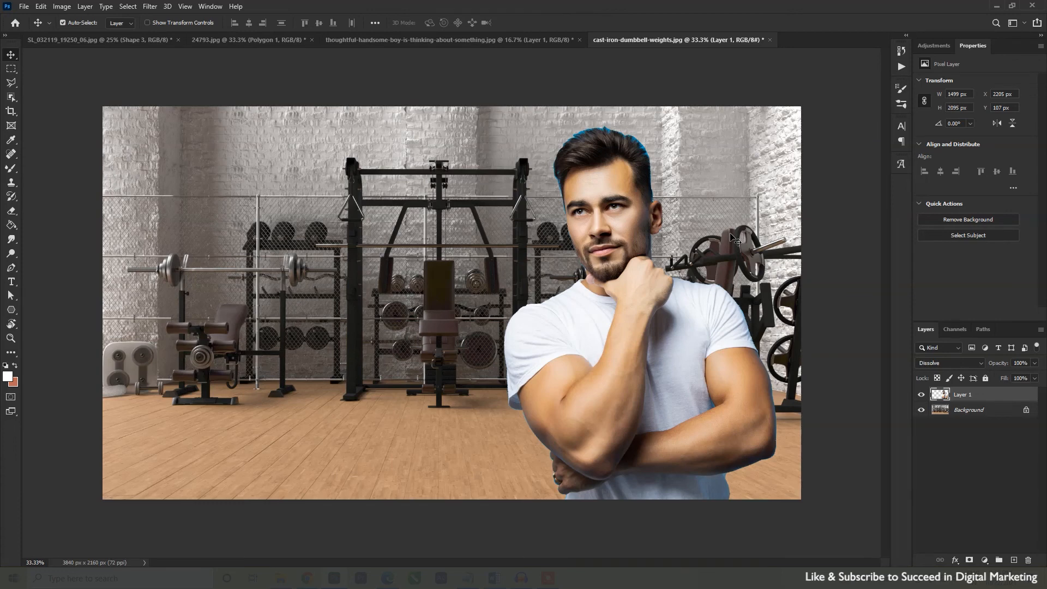
key(shift+plus)
key(shift+plus)
key(shift+plus)
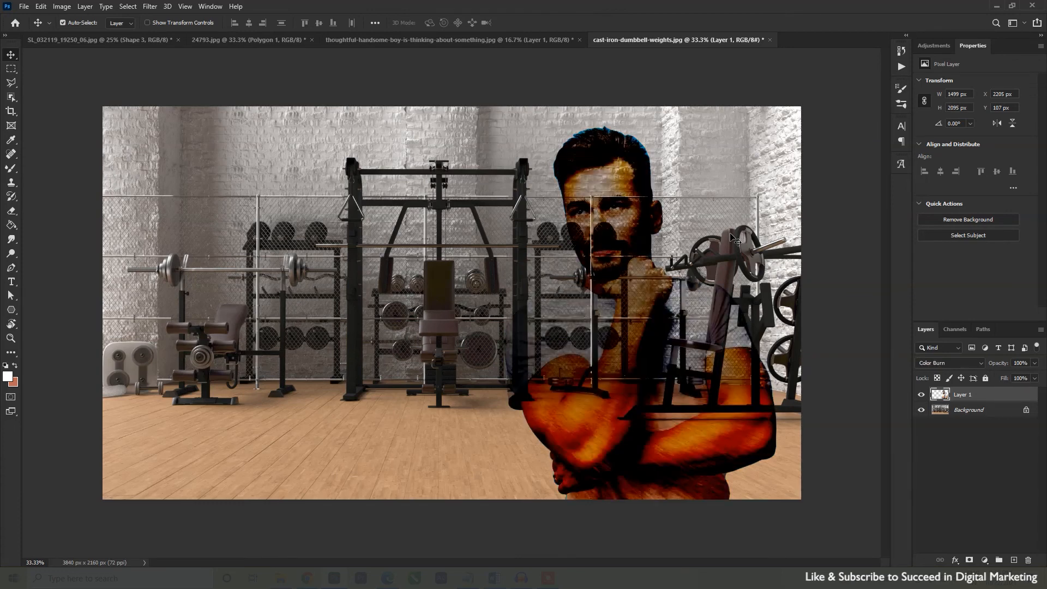
key(shift+plus)
key(shift+plus)
key(shift+plus)
key(shift+plus)
key(shift+plus)
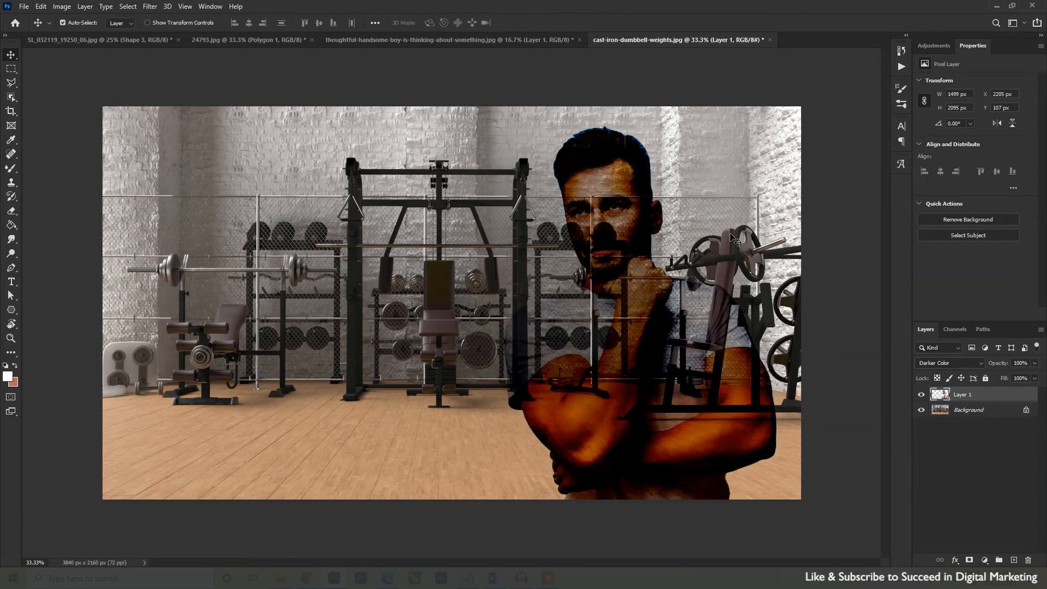
key(shift+plus)
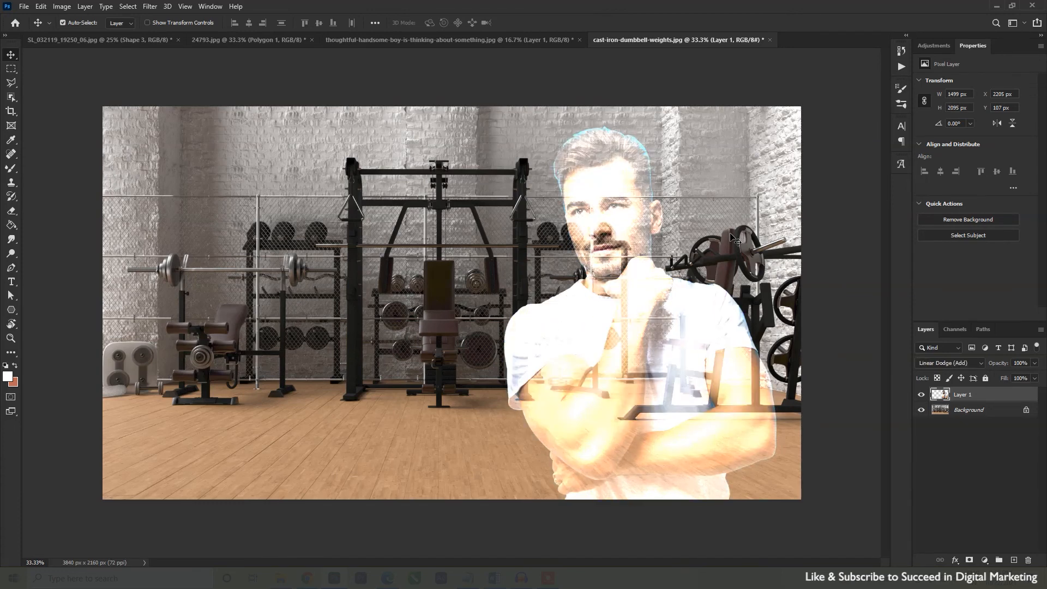
key(shift+plus)
key(shift+plus)
key(shift+plus)
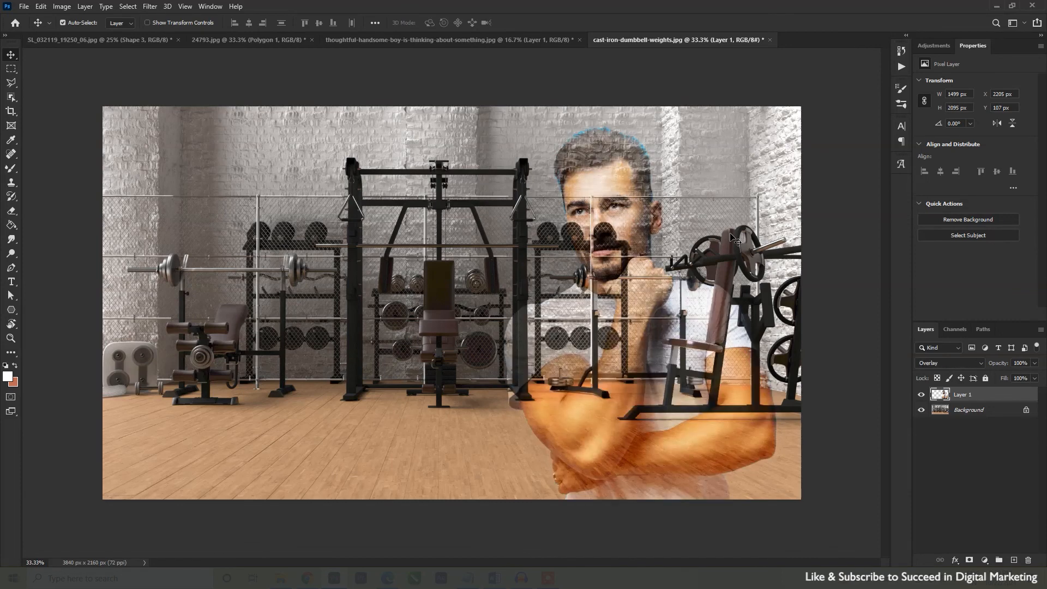
key(shift+plus)
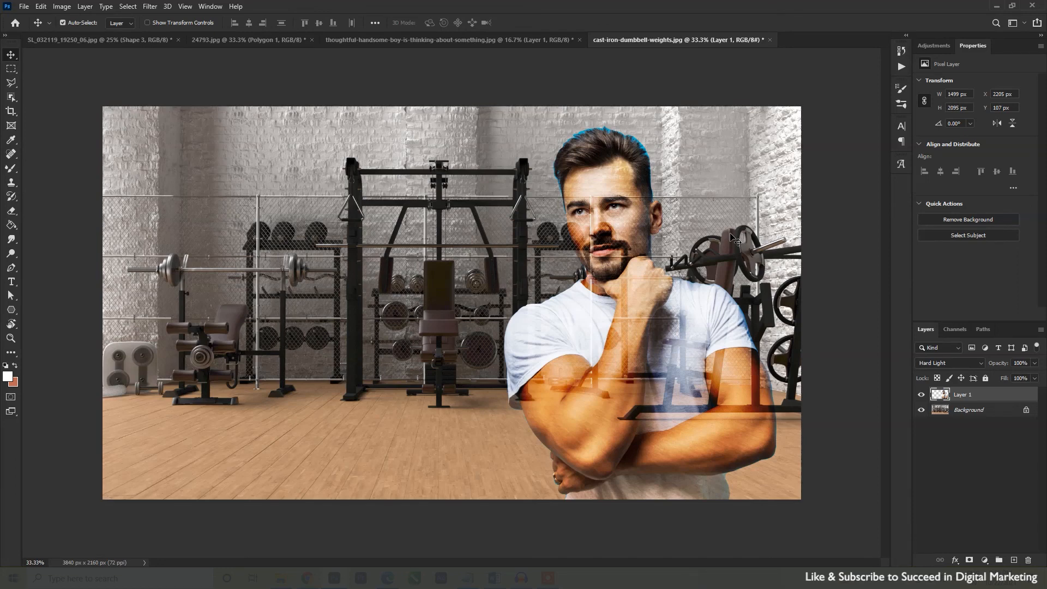
key(shift+plus)
key(shift+plus)
key(shift+plus)
key(shift+plus)
key(shift+plus)
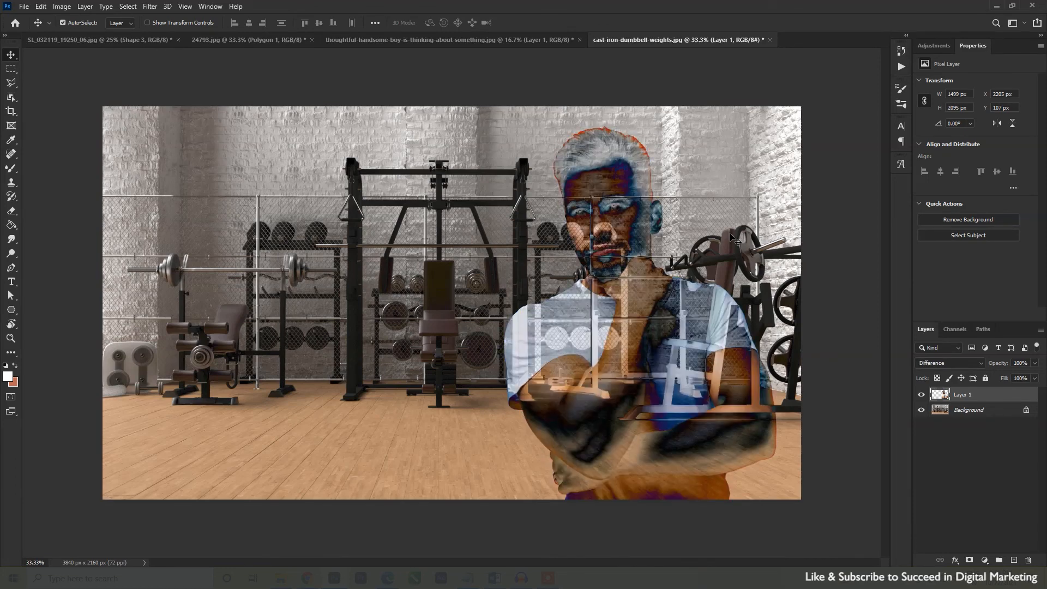
click(938, 365)
click(932, 304)
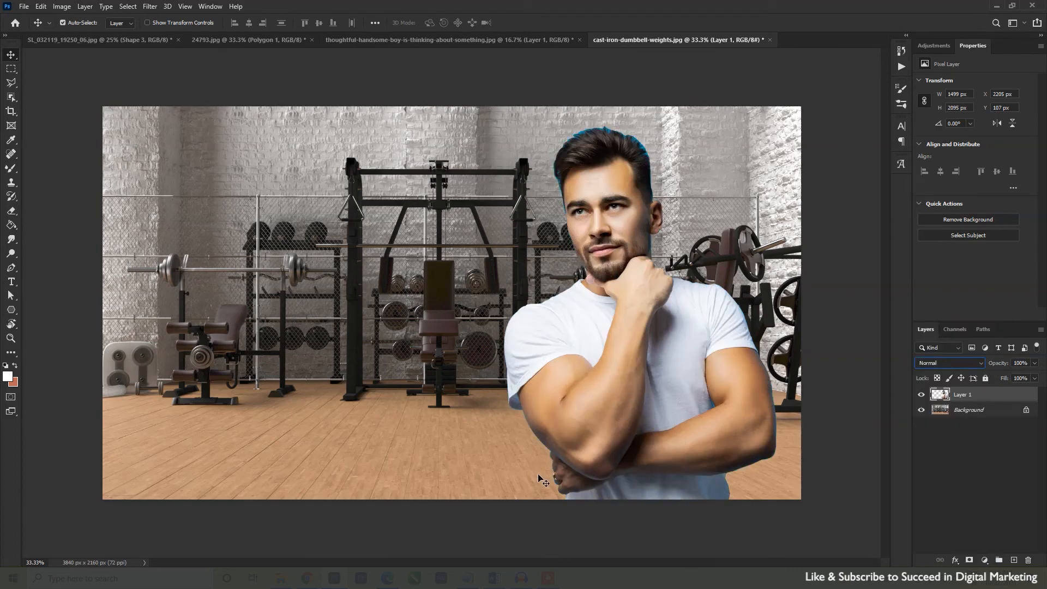
Step: Review the two banner documents, the cut-out man and the gym composite across the open files
click(143, 39)
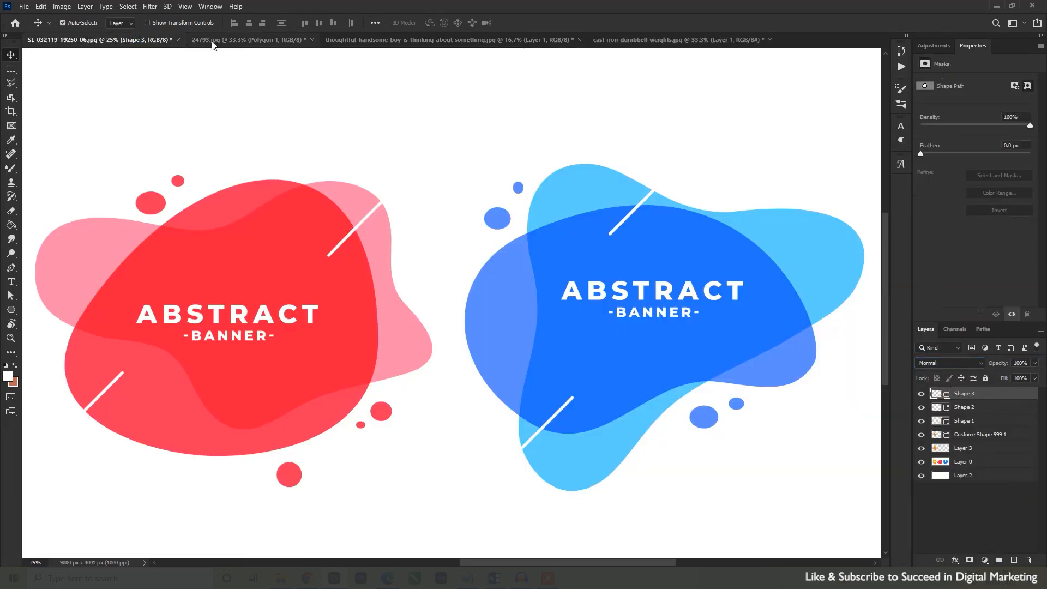
click(238, 41)
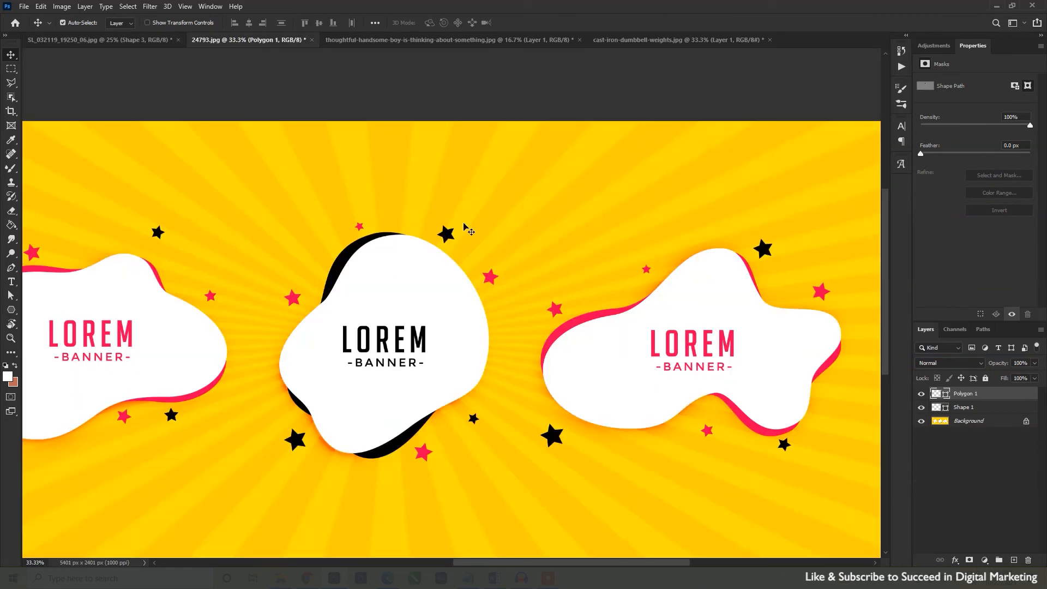
click(518, 40)
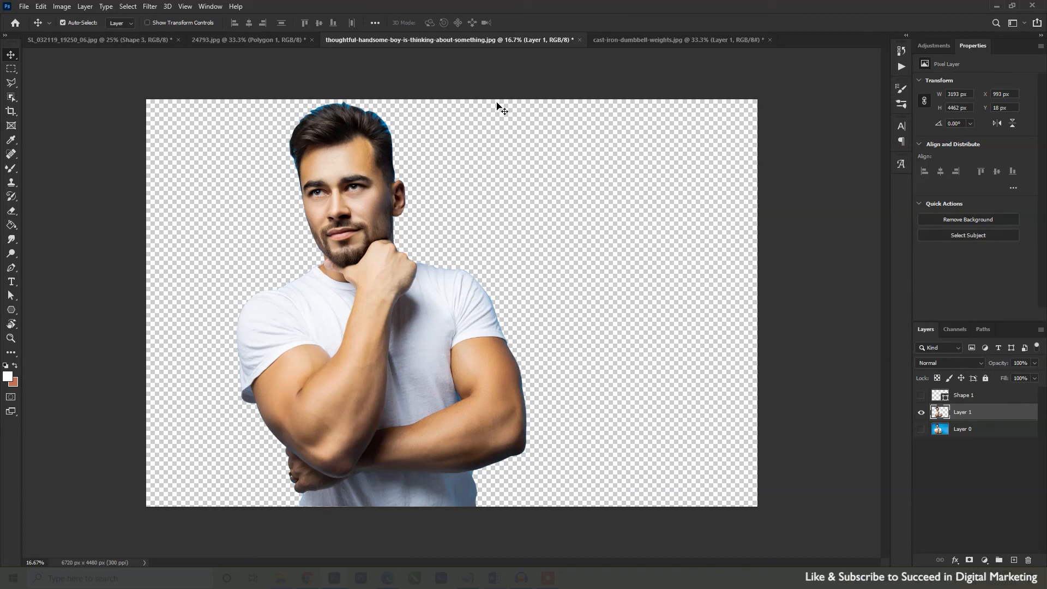
drag(651, 53, 640, 382)
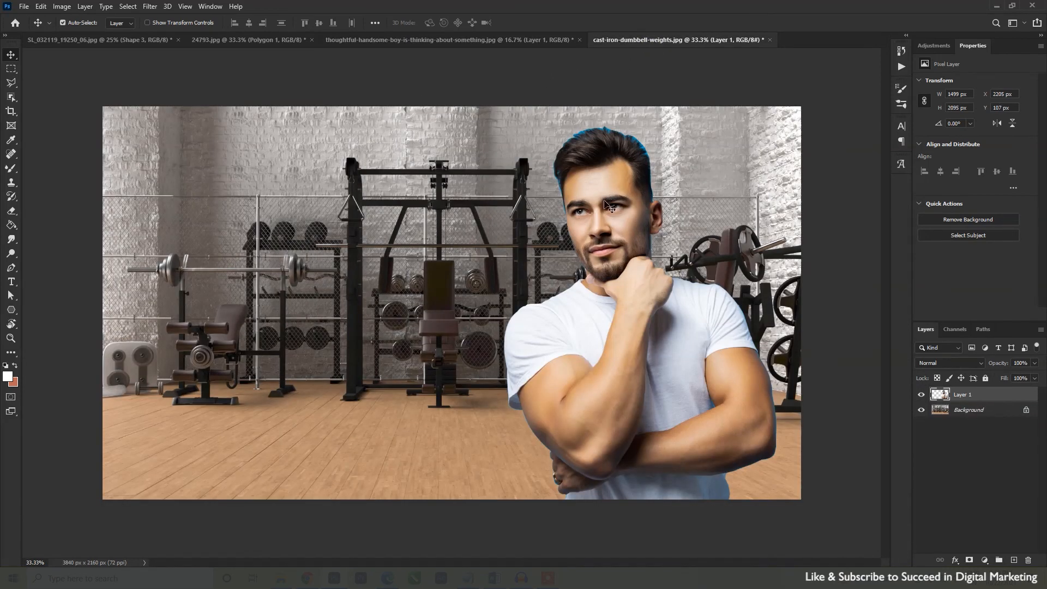